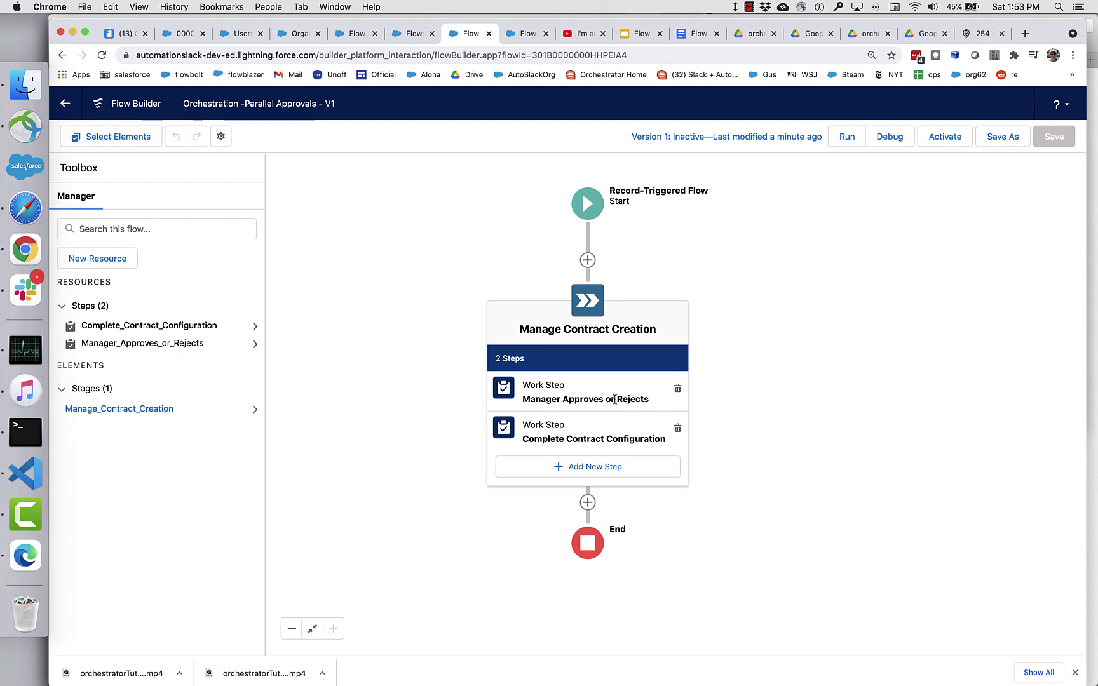
Add a new work step labelled 'Supervisor Approves or Rejects' with an auto-filled API name
click(568, 466)
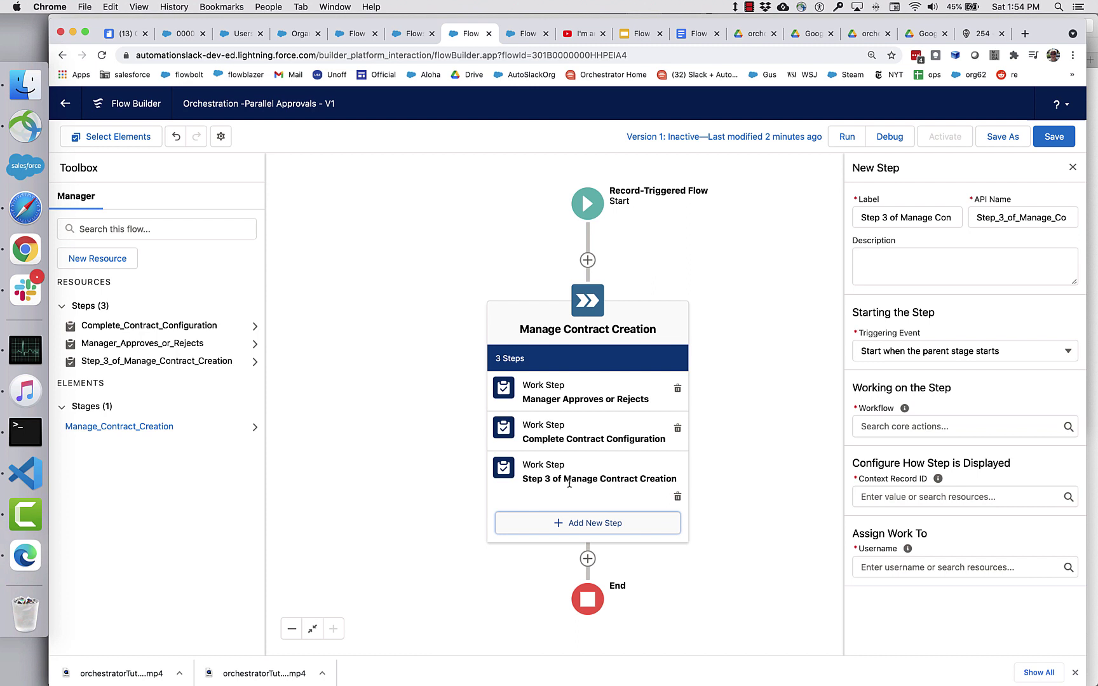
click(1003, 217)
key(super+a)
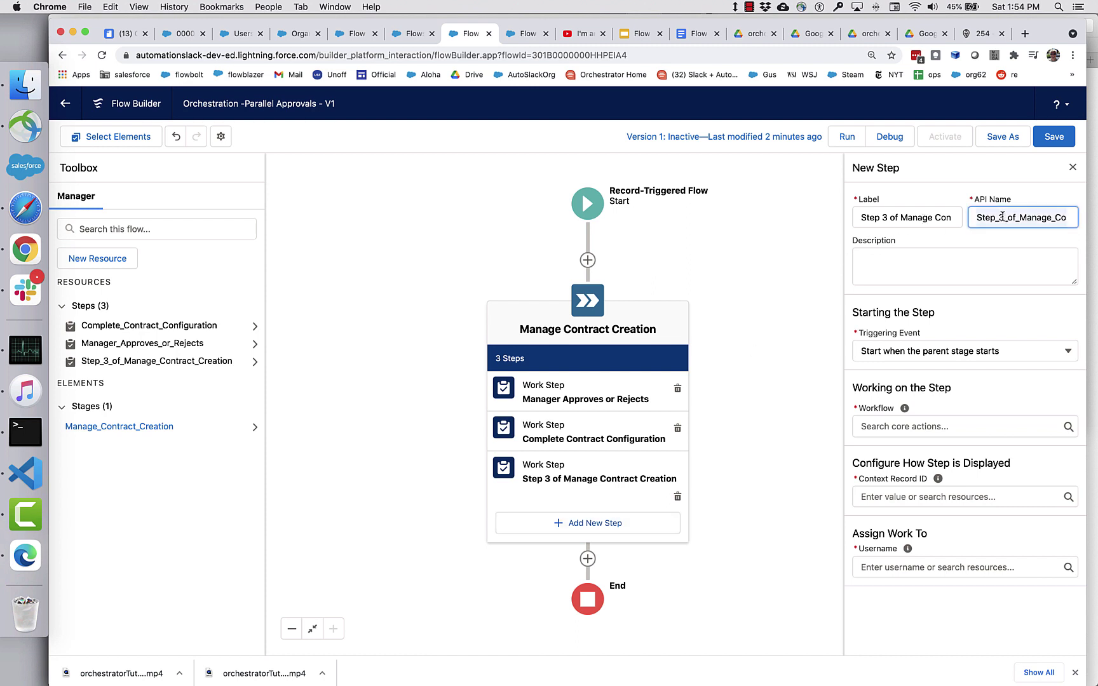
key(BackSpace)
click(907, 214)
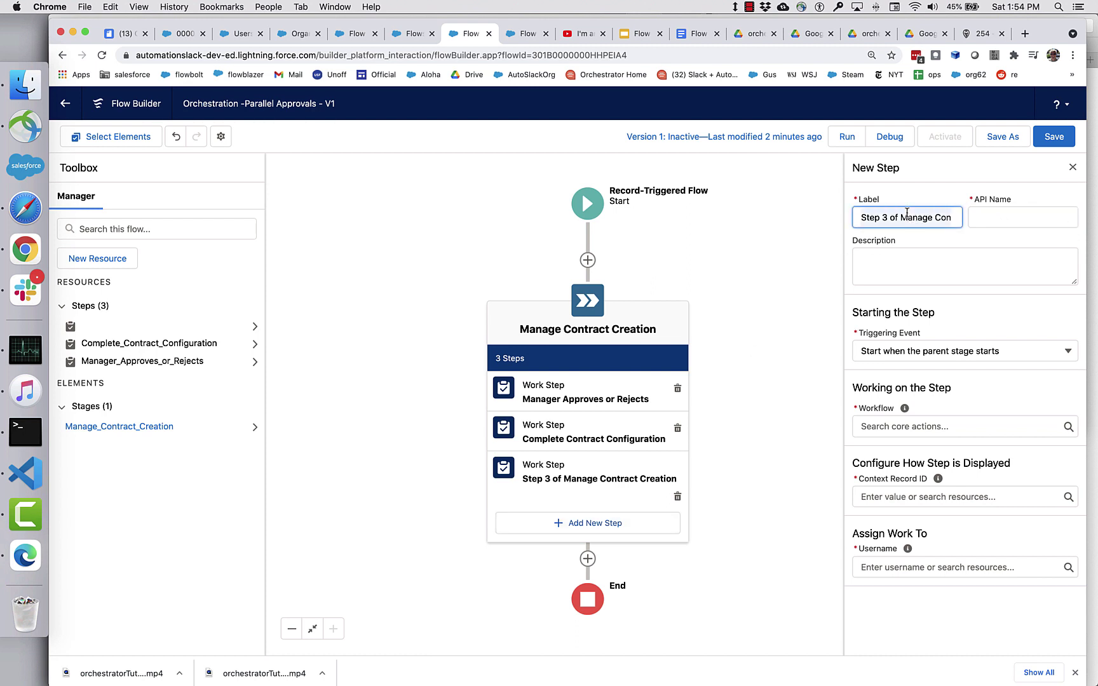
key(super+a)
key(BackSpace)
text(Superviso)
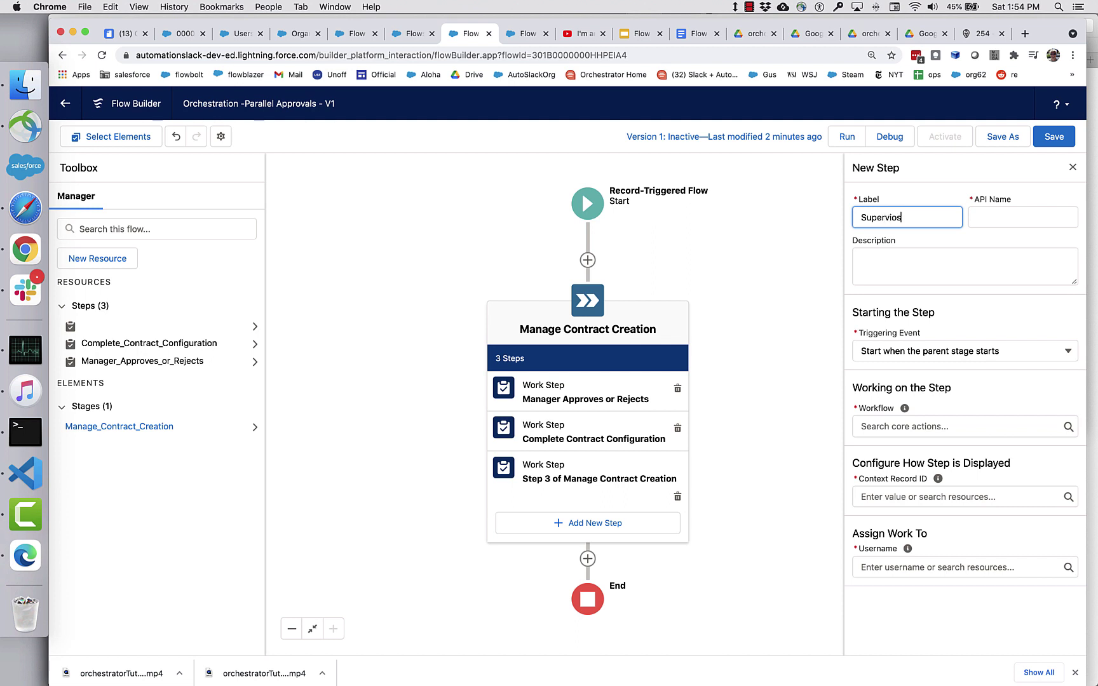
text(r Approves or Rejects)
key(Tab)
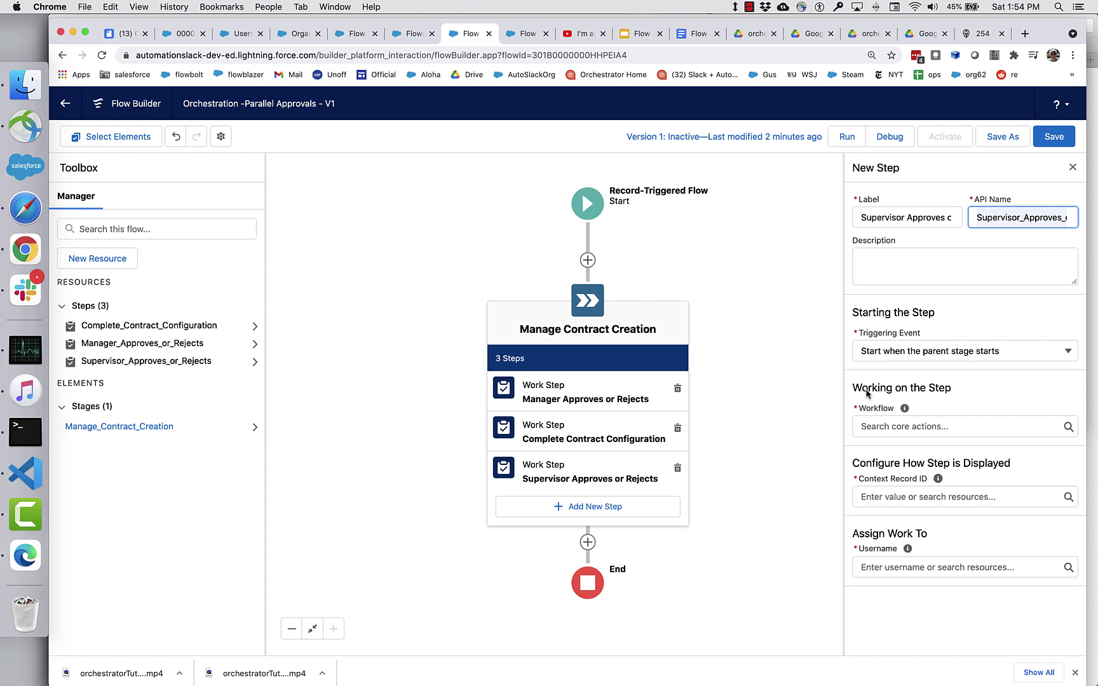
Review the Complete Contract Configuration, Manager and Supervisor step settings
click(609, 430)
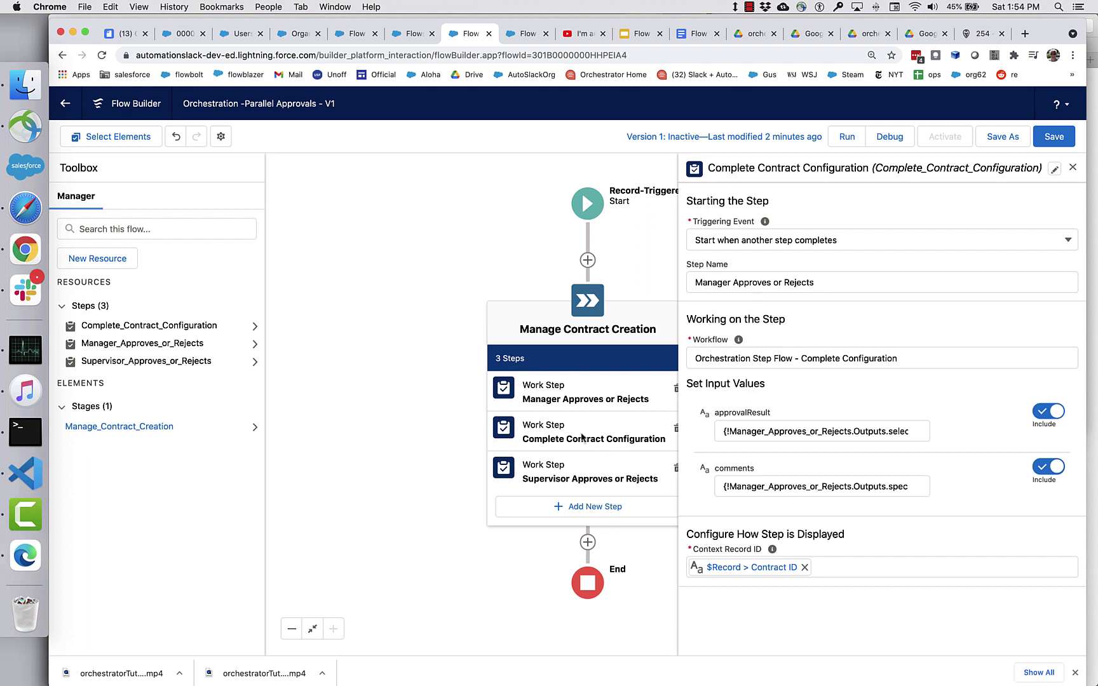
click(590, 395)
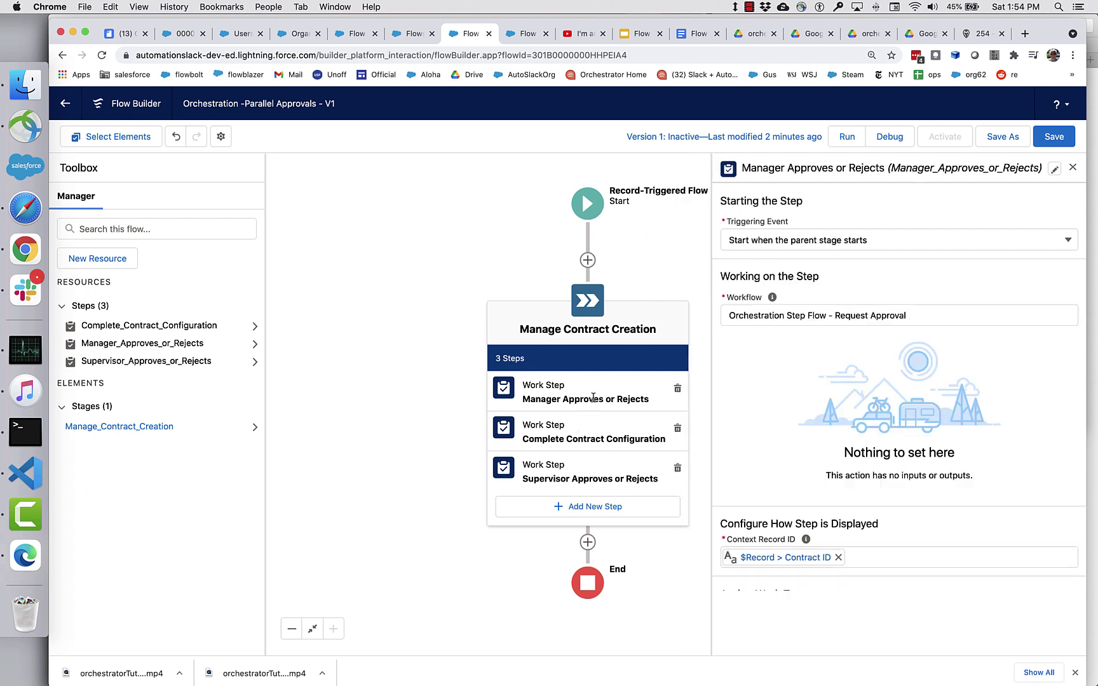
click(587, 478)
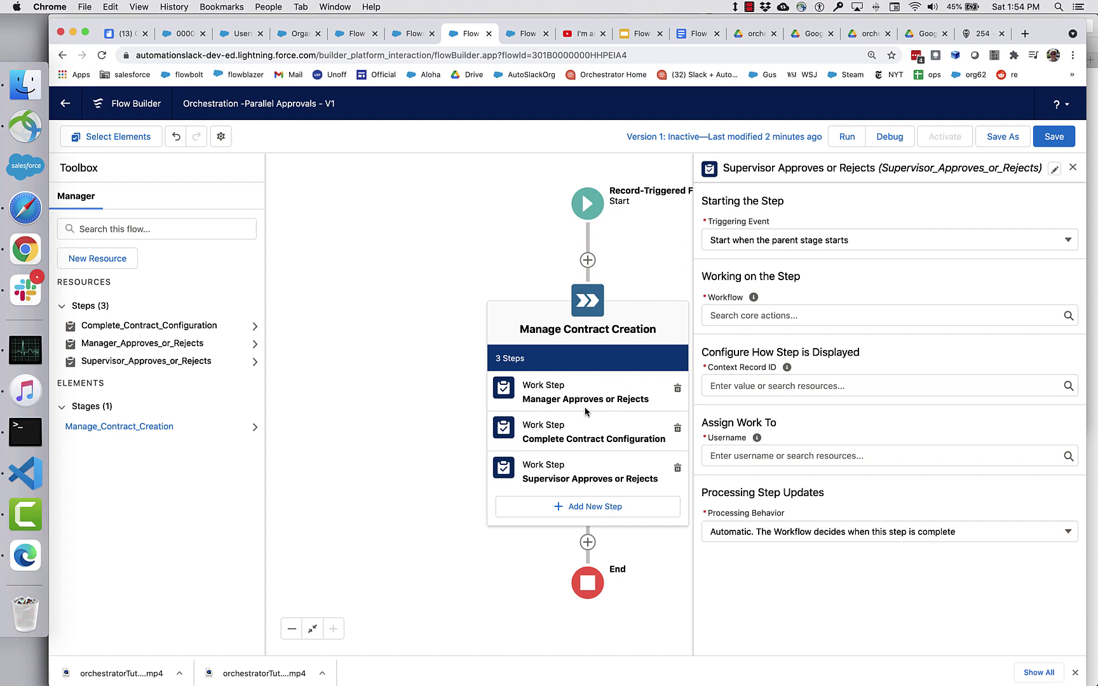
Give the Supervisor step the 'Orchestration Step Flow - Approval Request' workflow and the supervisor's username as assignee
click(613, 475)
click(775, 319)
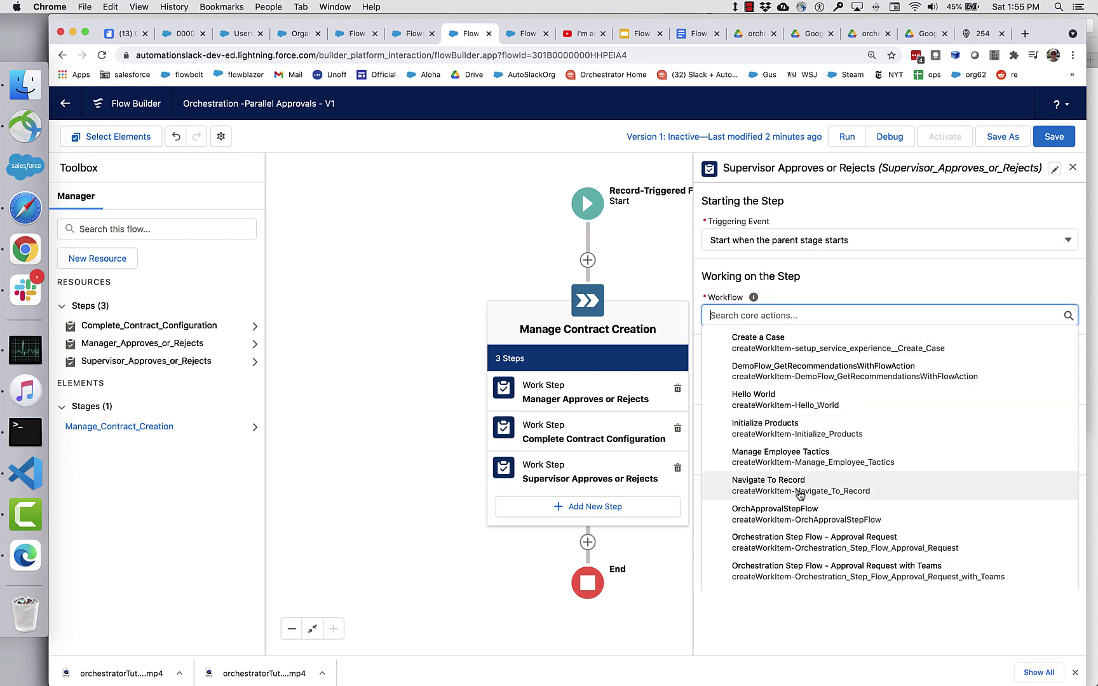
click(788, 541)
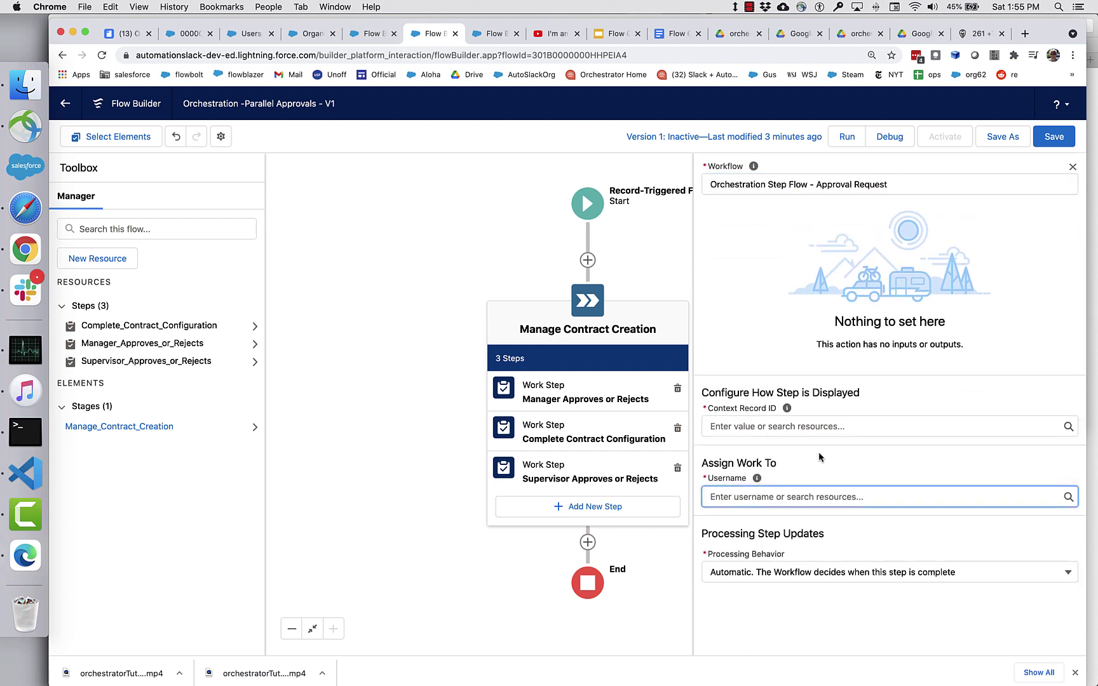
key(super+v)
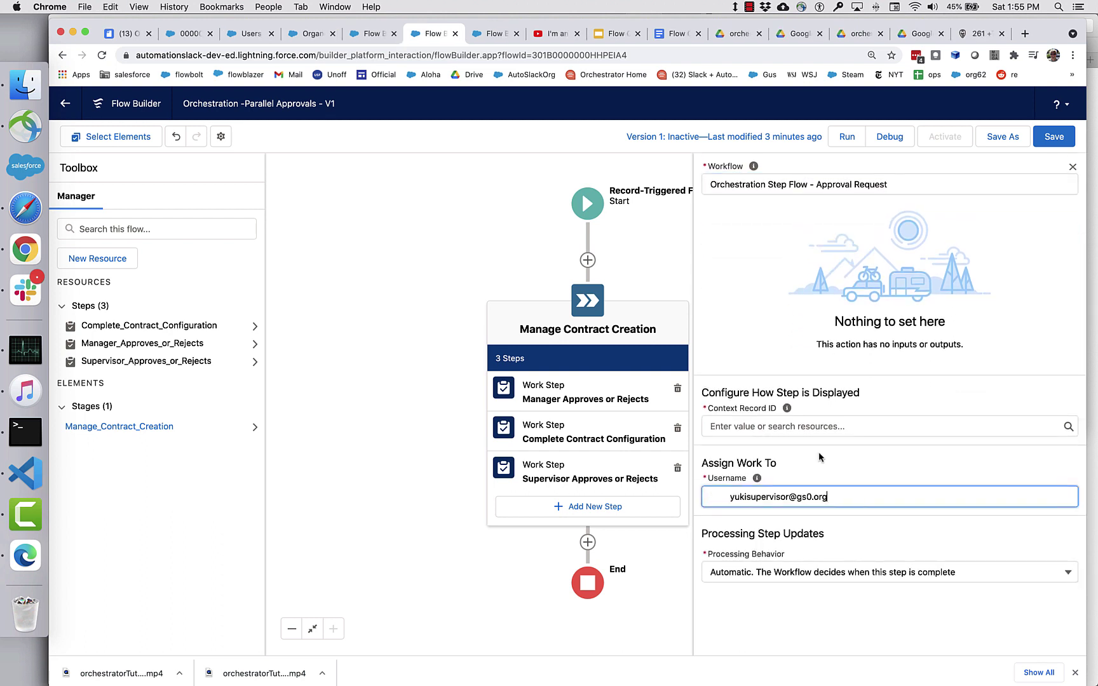
click(729, 499)
key(BackSpace)
key(BackSpace)
key(BackSpace)
key(BackSpace)
key(BackSpace)
key(BackSpace)
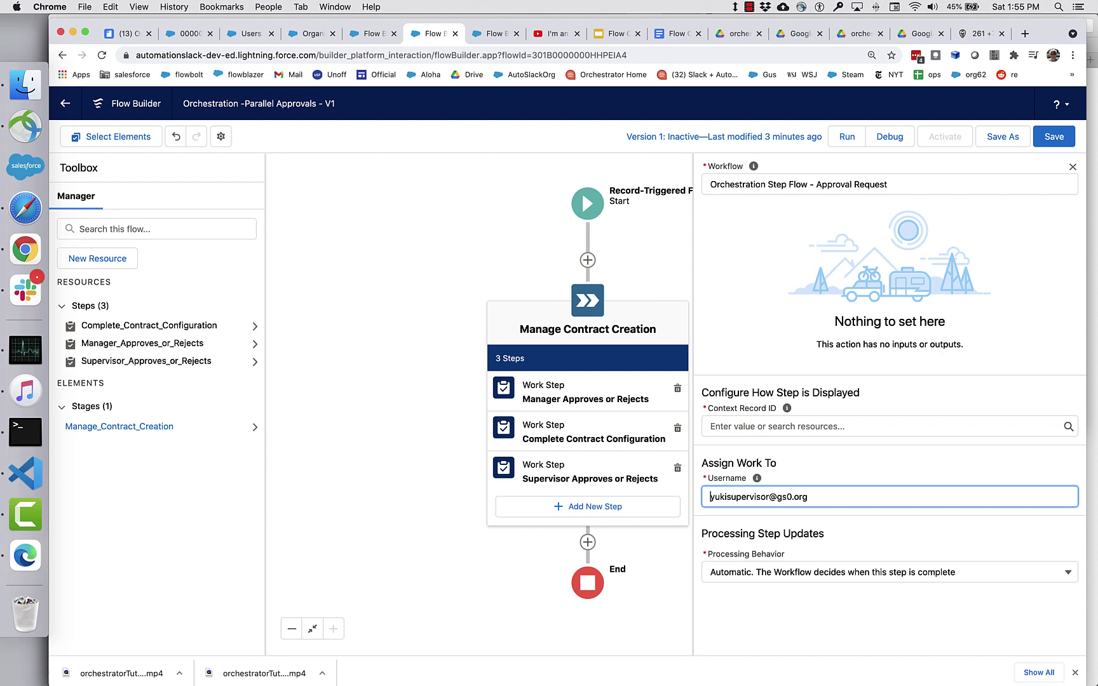
click(823, 469)
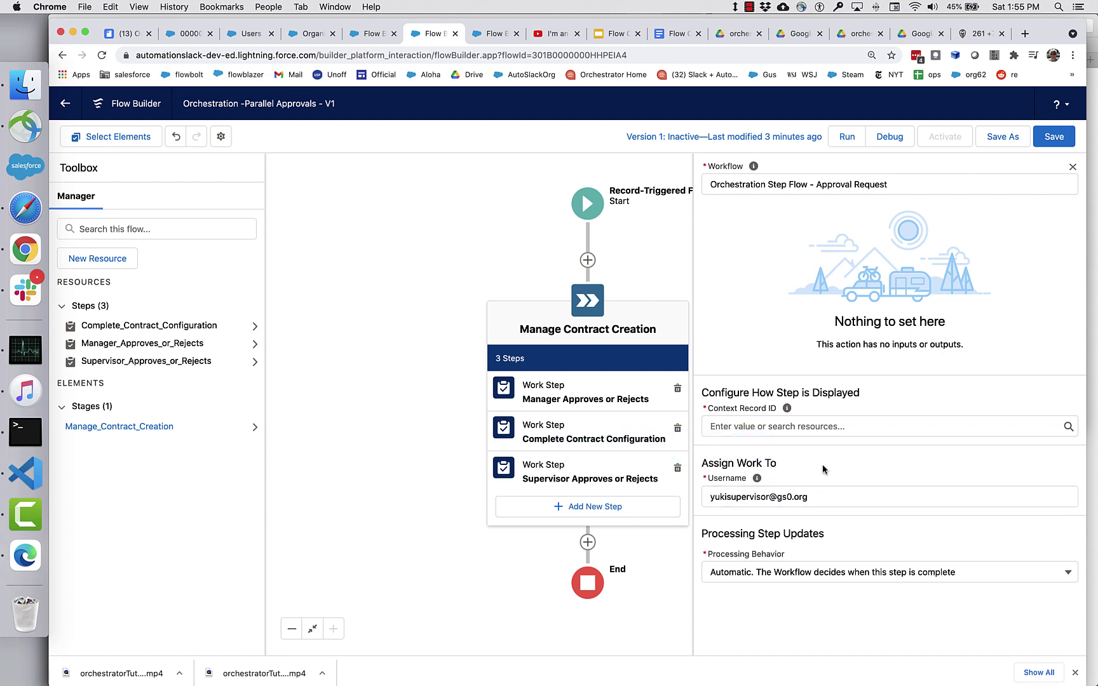
click(605, 436)
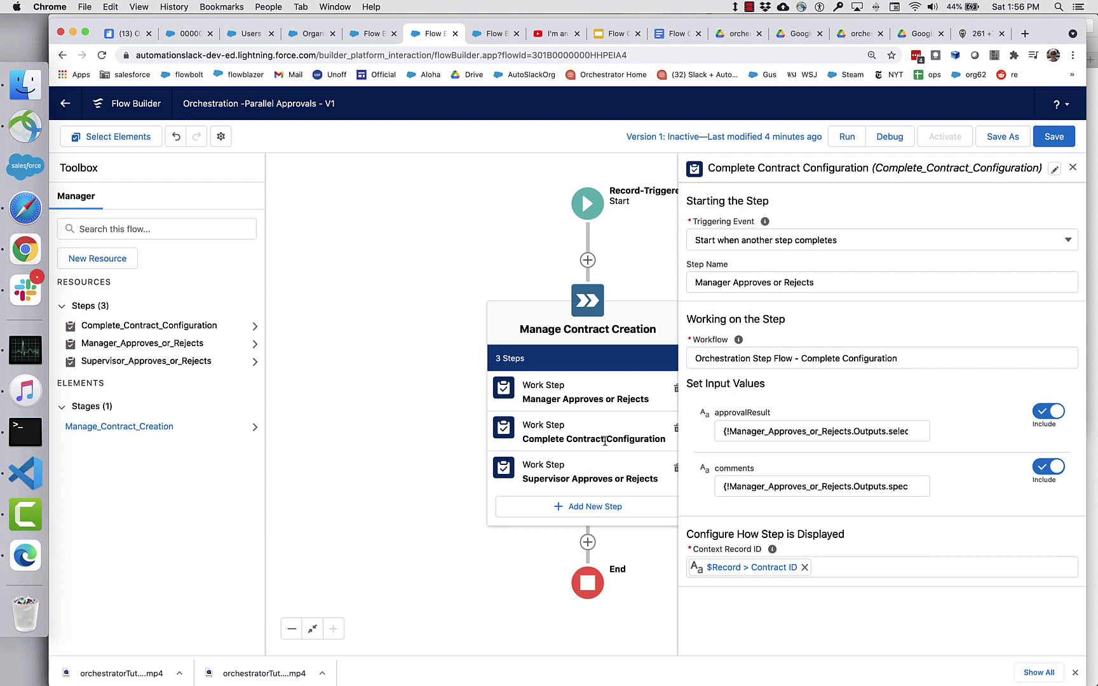
Delete Complete Contract Configuration and add a 'Complete Config If Both Approve' work step
click(648, 281)
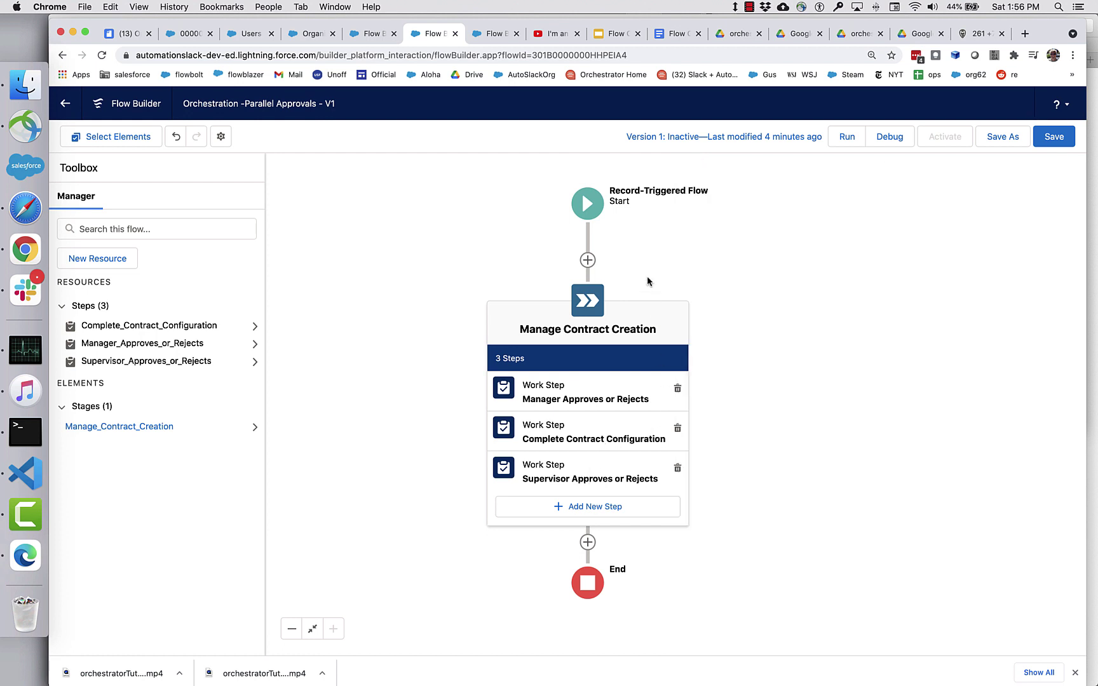
click(678, 429)
click(611, 467)
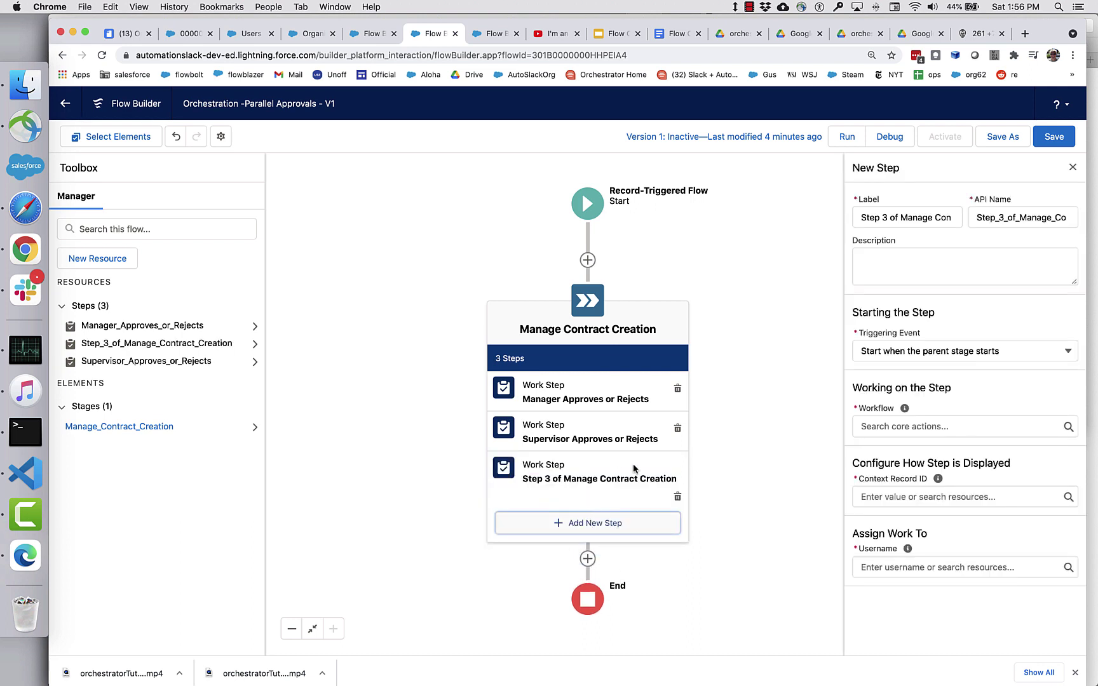
click(1017, 214)
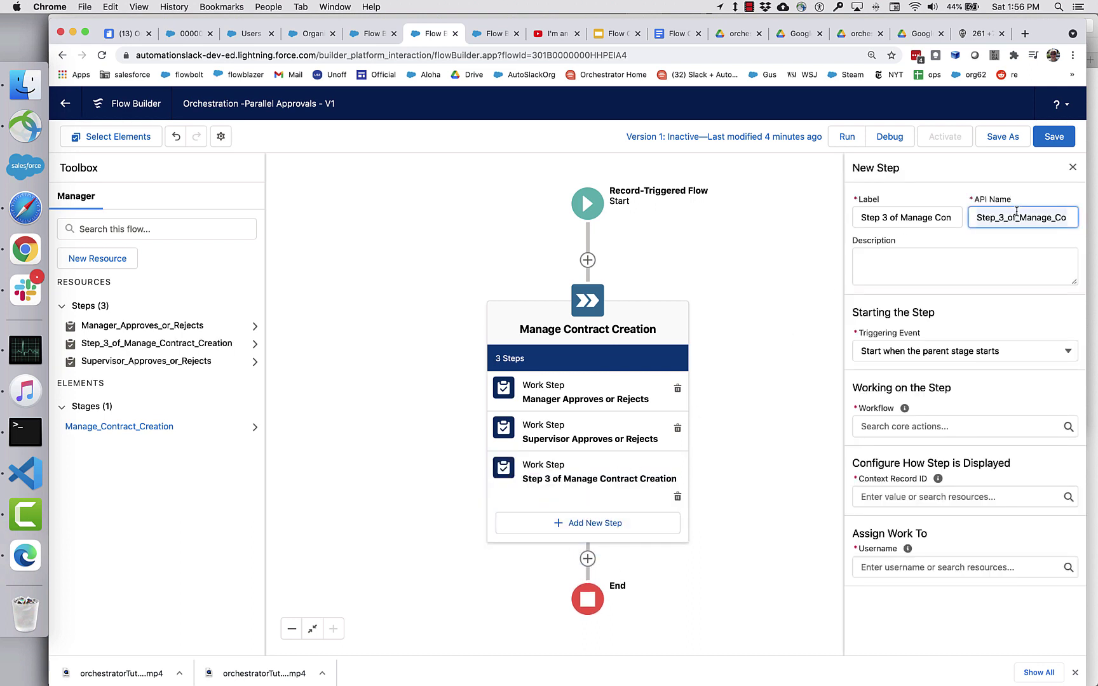
key(super+a)
key(BackSpace)
click(916, 222)
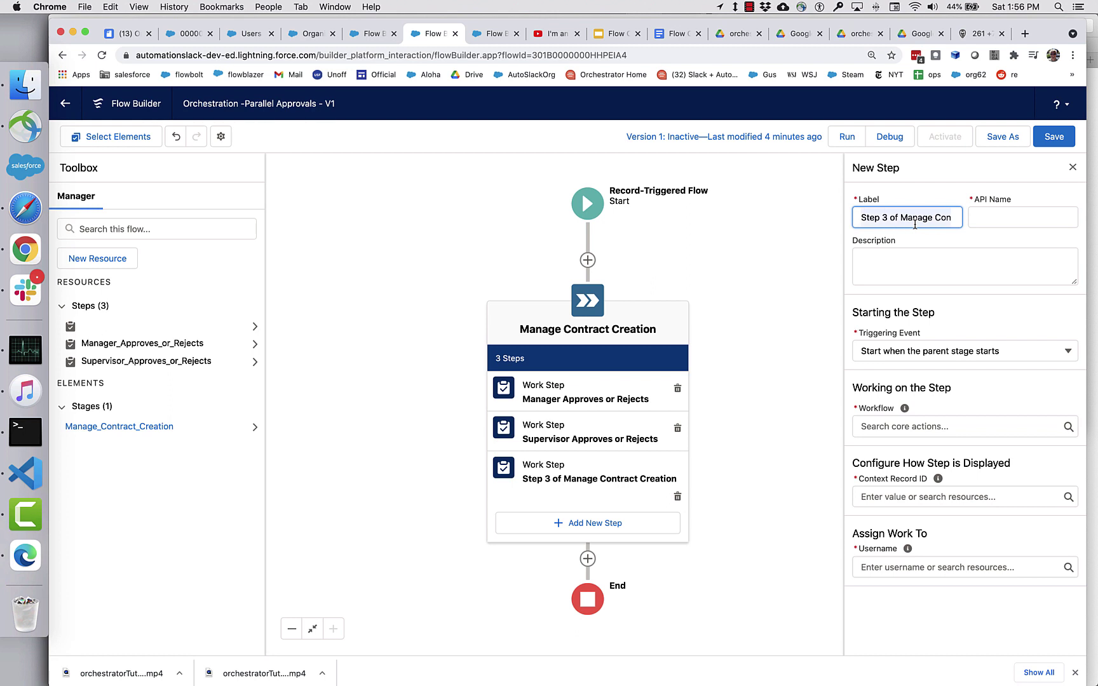
text(Complete)
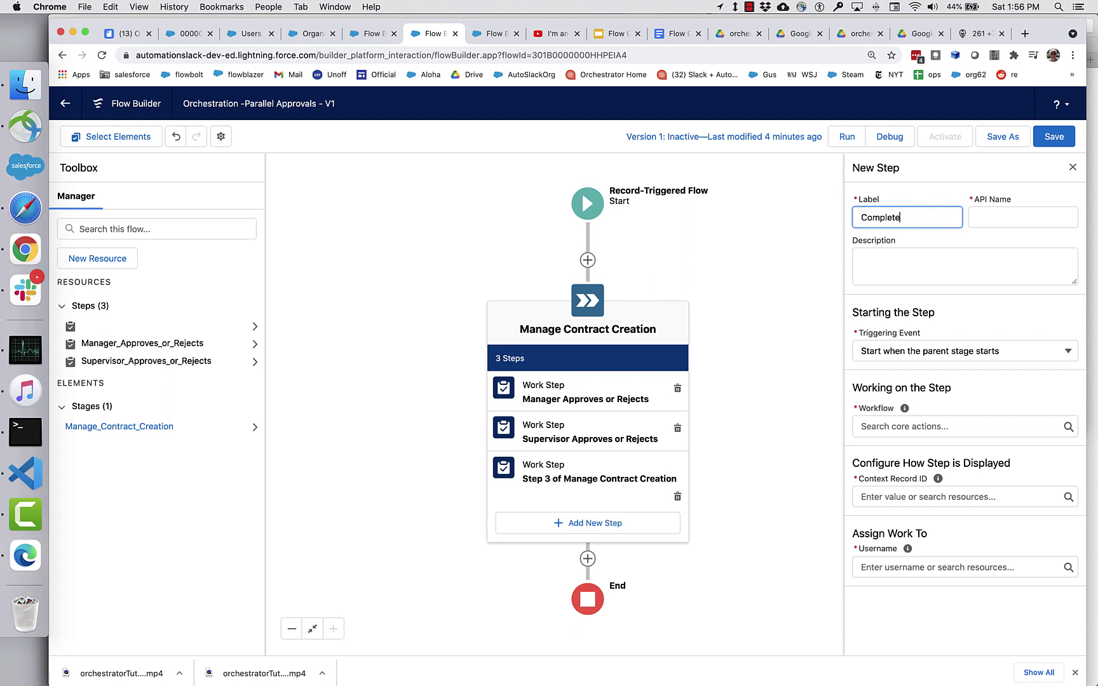
text( Config If Both Approve)
key(Tab)
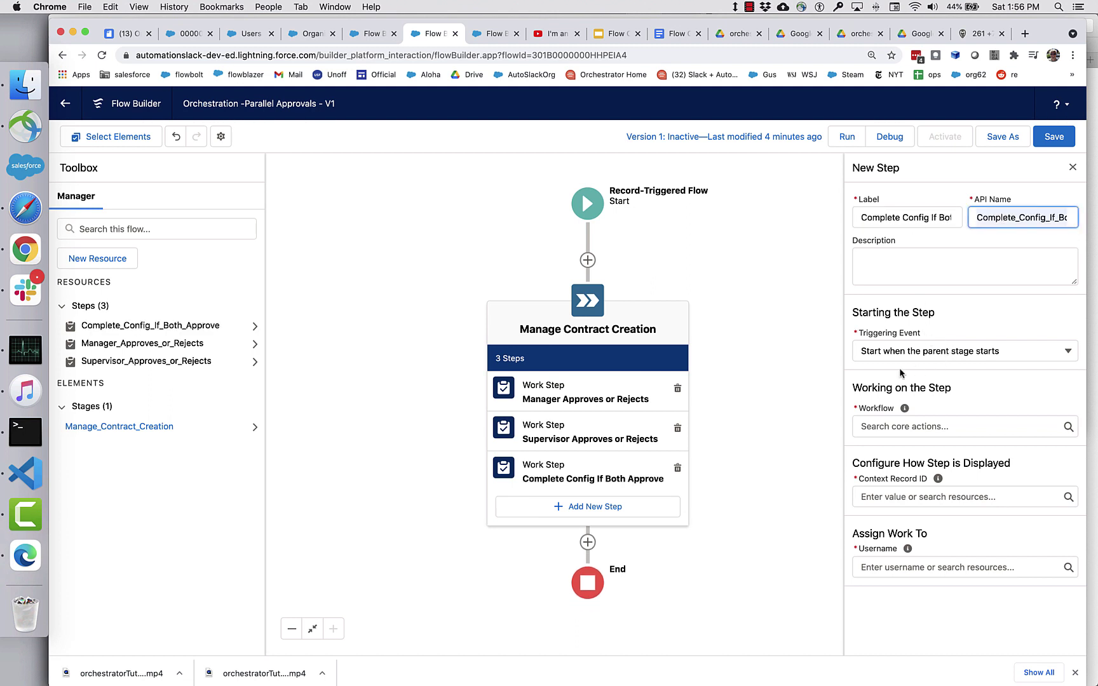
click(915, 430)
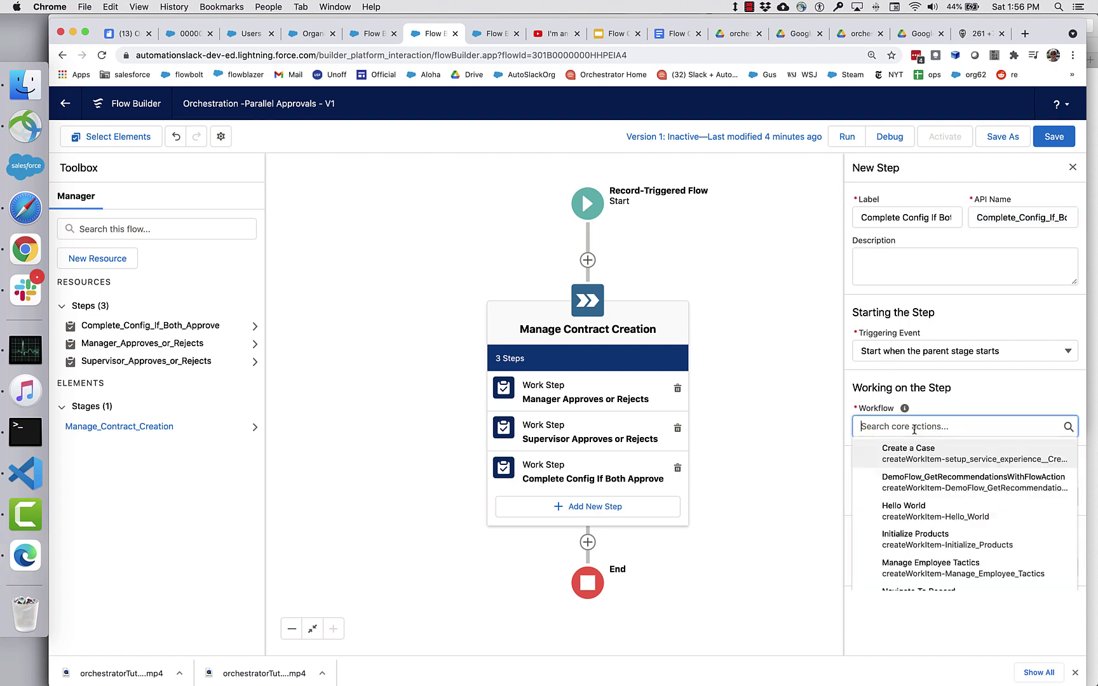
Set the Supervisor step's Context Record ID to $Record > Contract ID ({!$Record.Id})
click(670, 446)
scroll(794, 524, down, 3)
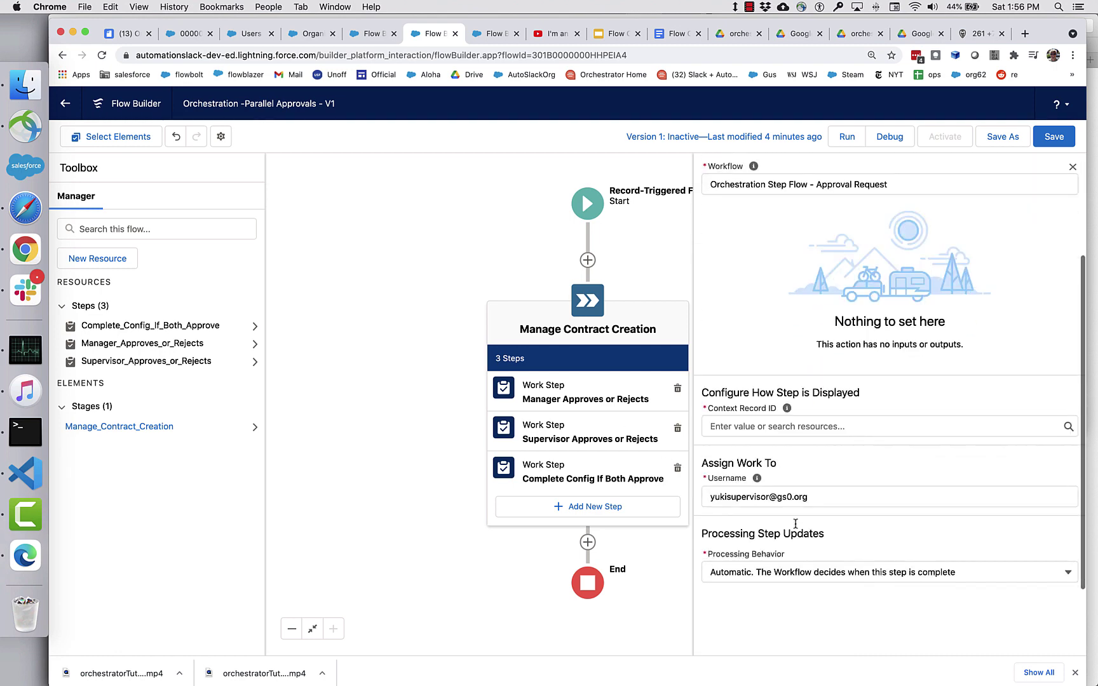
click(730, 427)
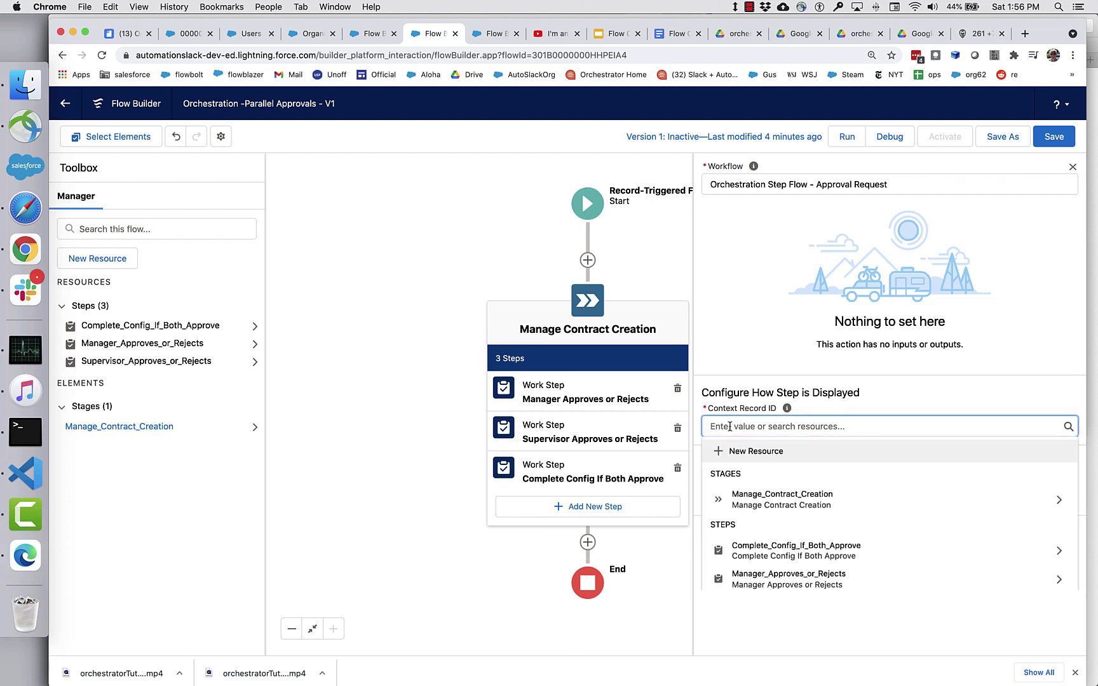
text($recom)
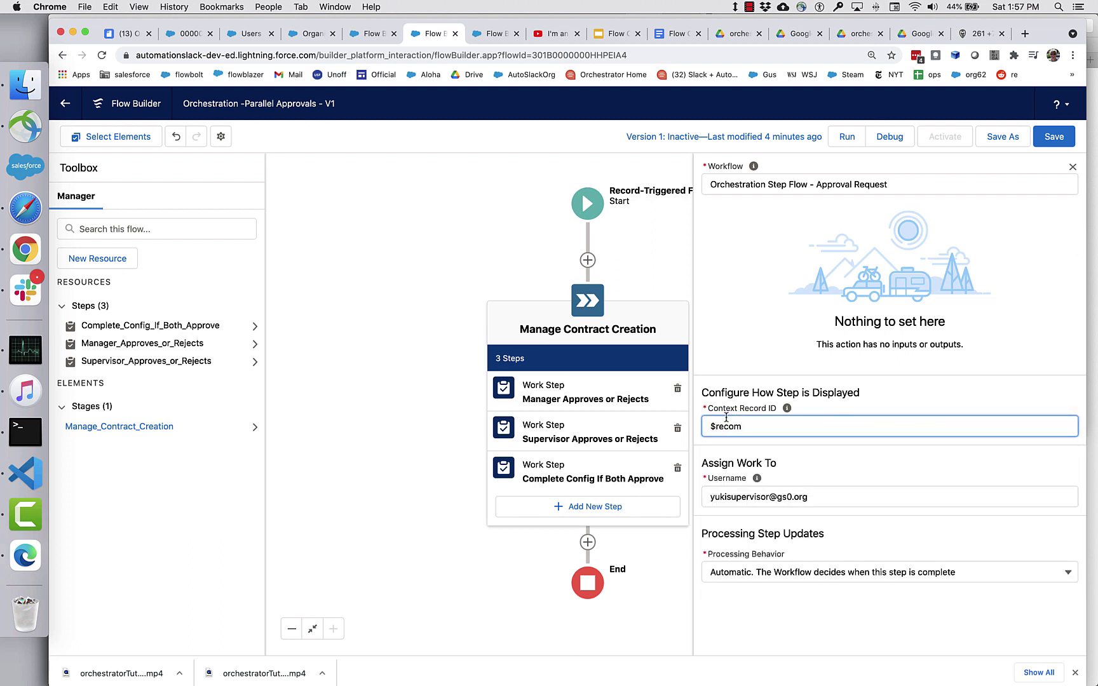
key(BackSpace)
text(rd)
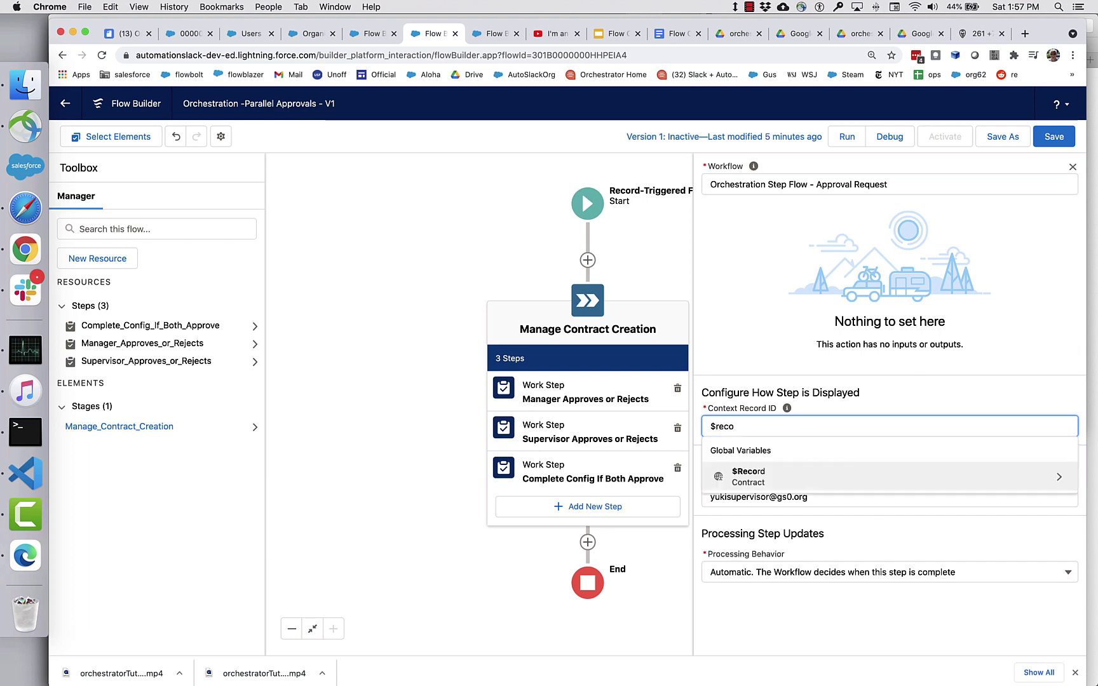
click(779, 481)
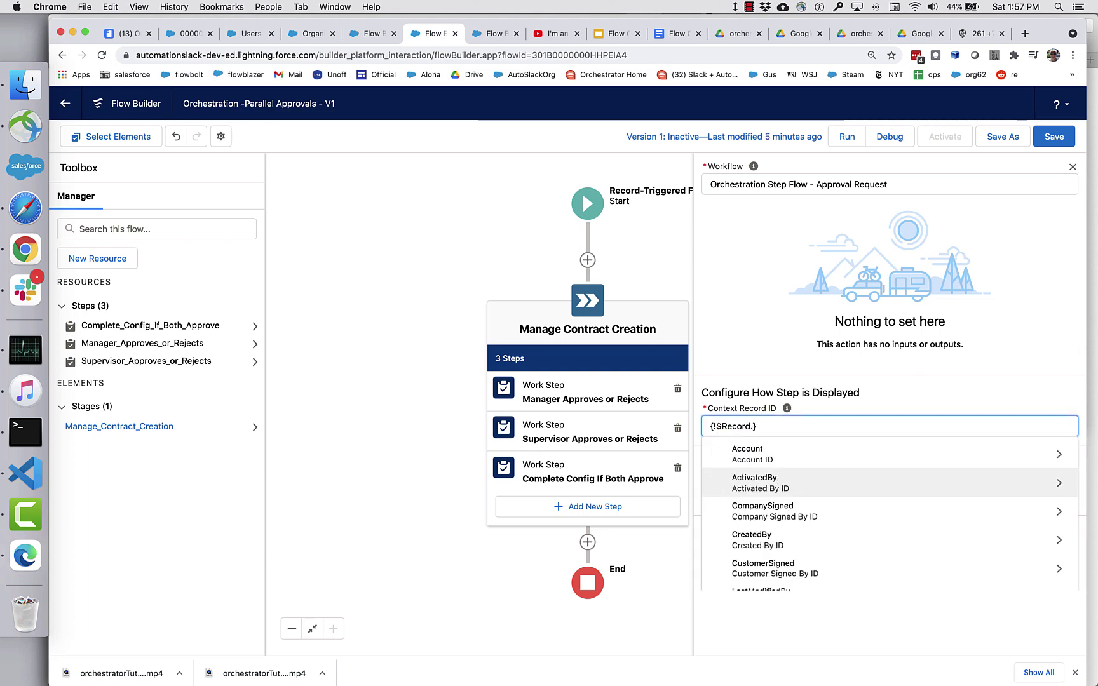
text(Id)
click(753, 353)
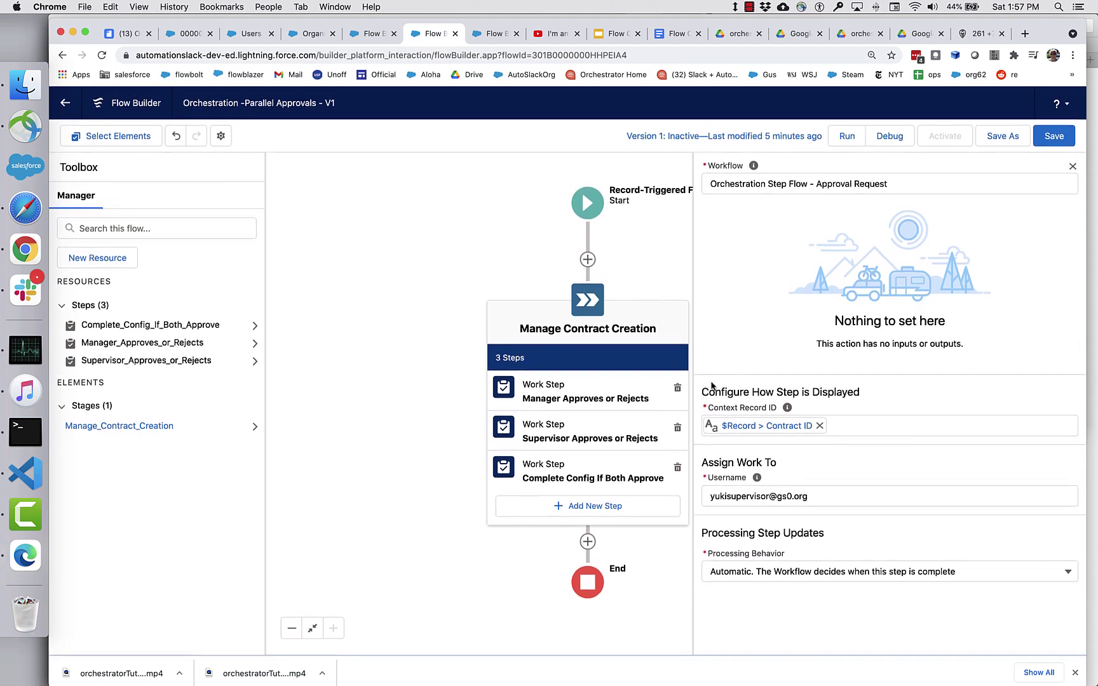
click(598, 476)
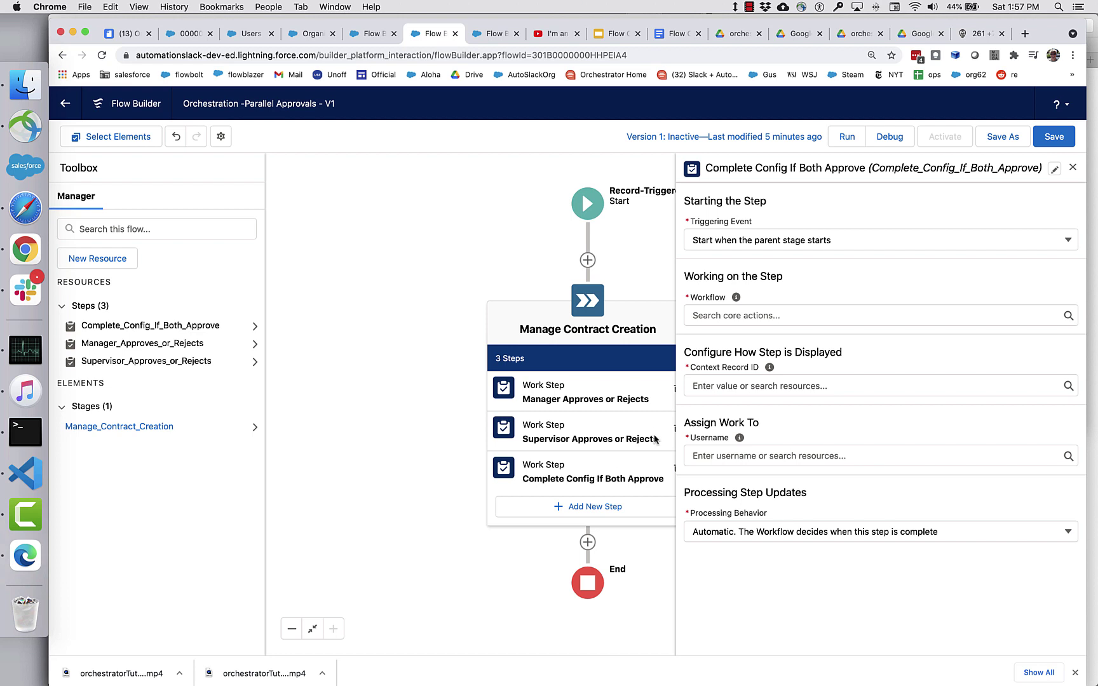
Set the step's workflow to the Complete Configuration step flow
click(734, 312)
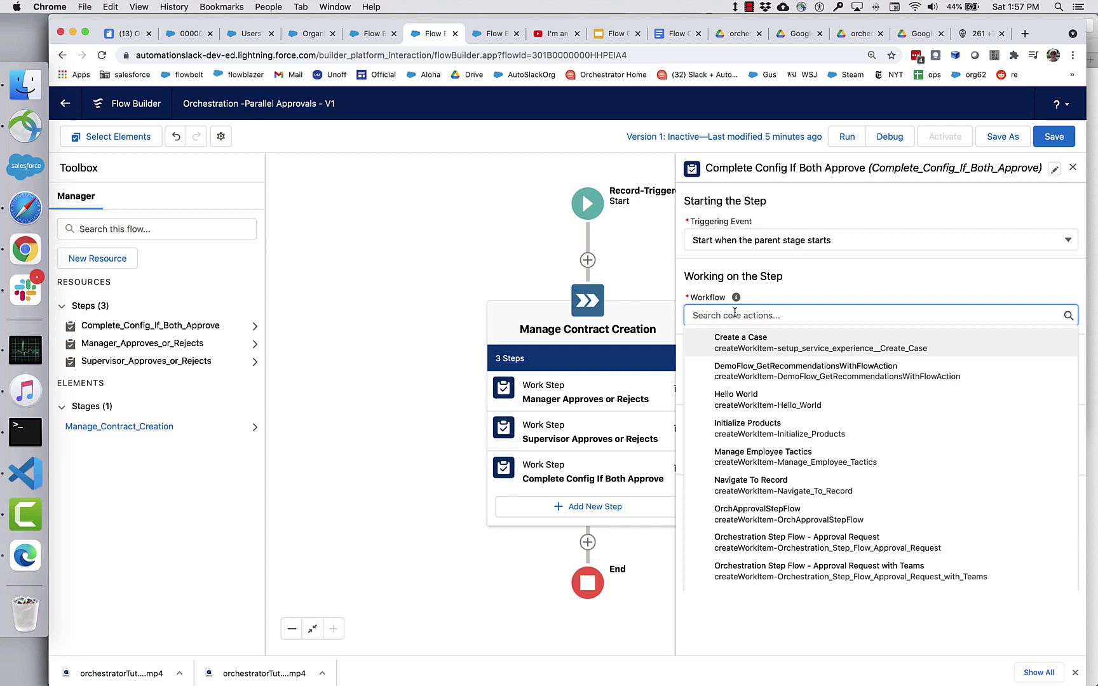
scroll(802, 566, down, 3)
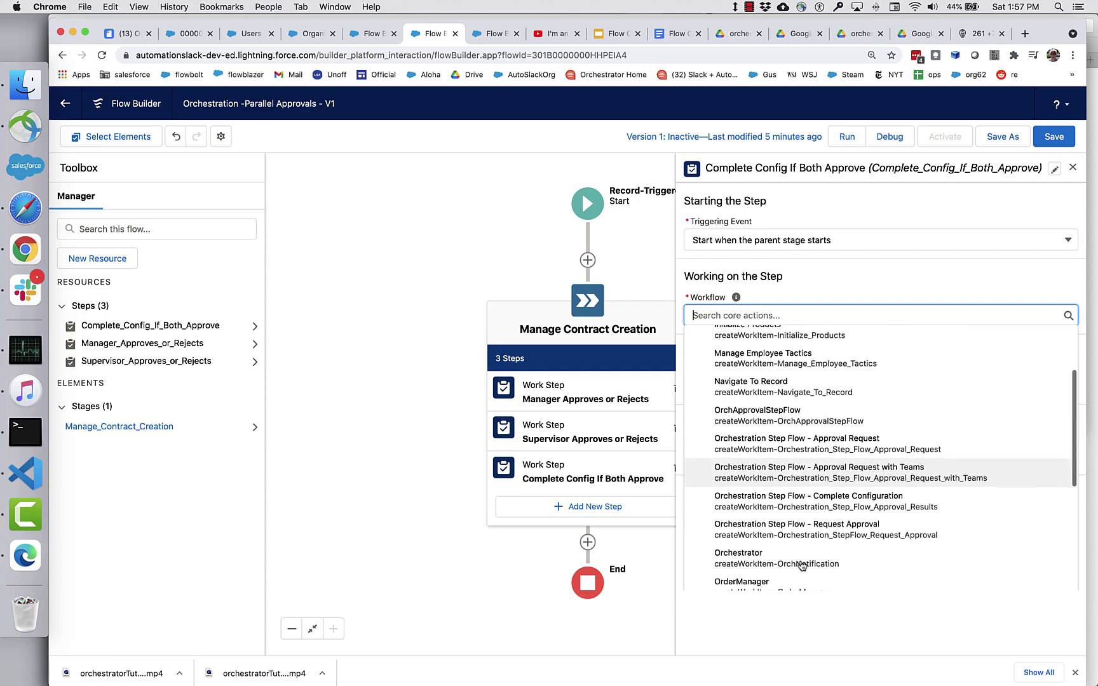
click(821, 499)
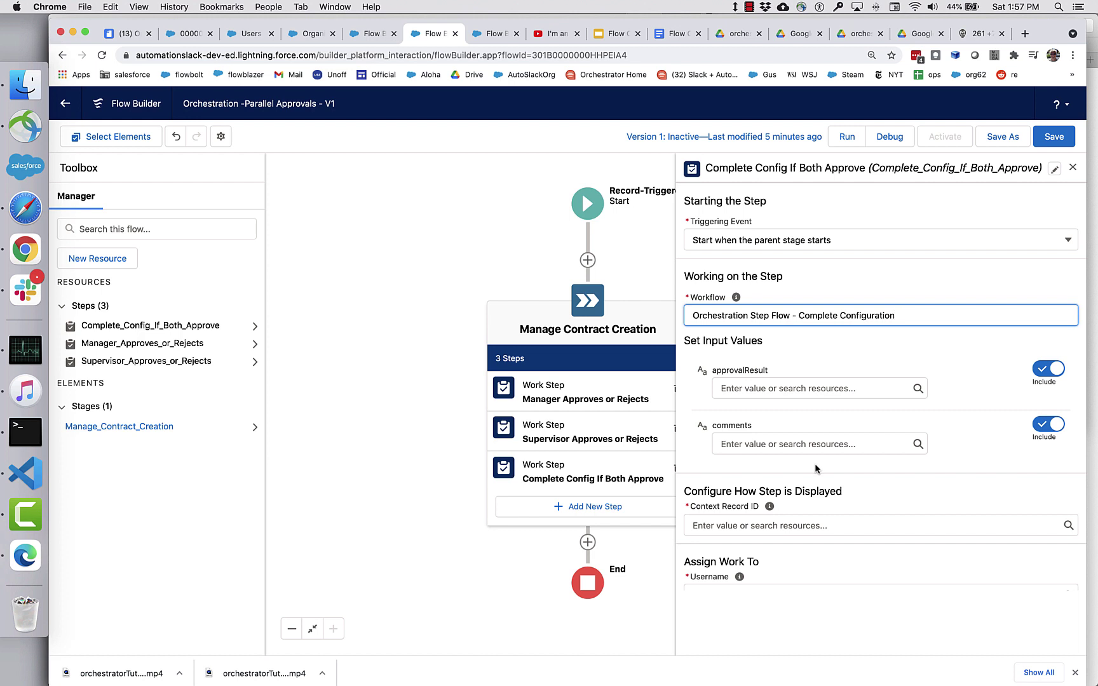
Set the approvalResult input to 'approve' and the comments input to 'comments'
click(776, 394)
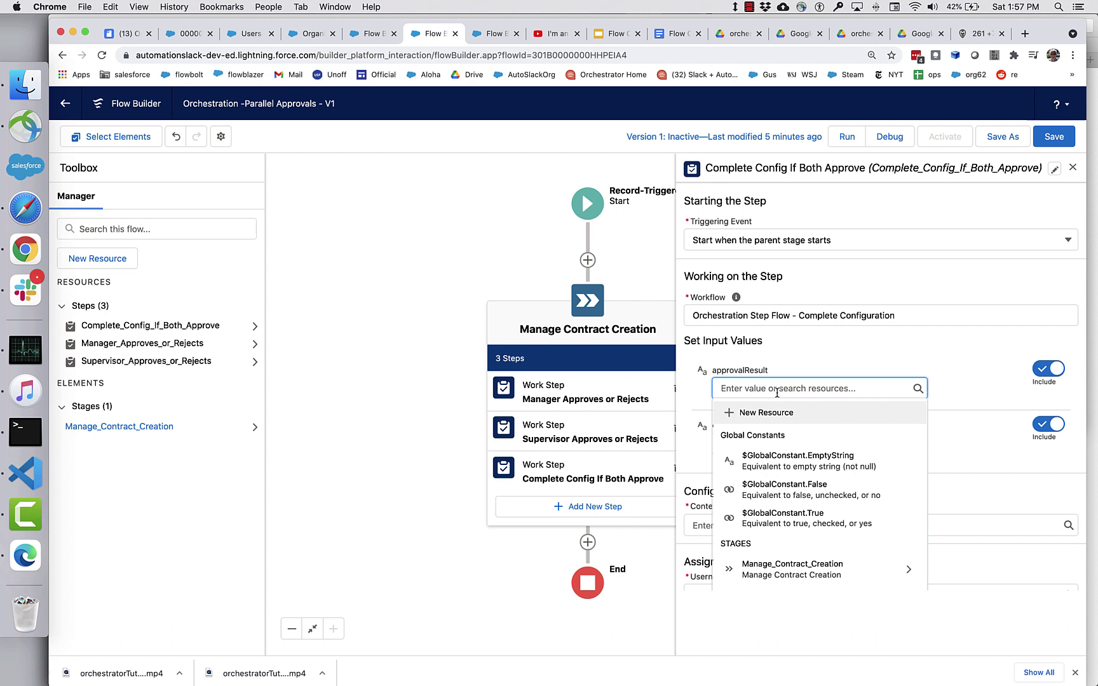
text(approve)
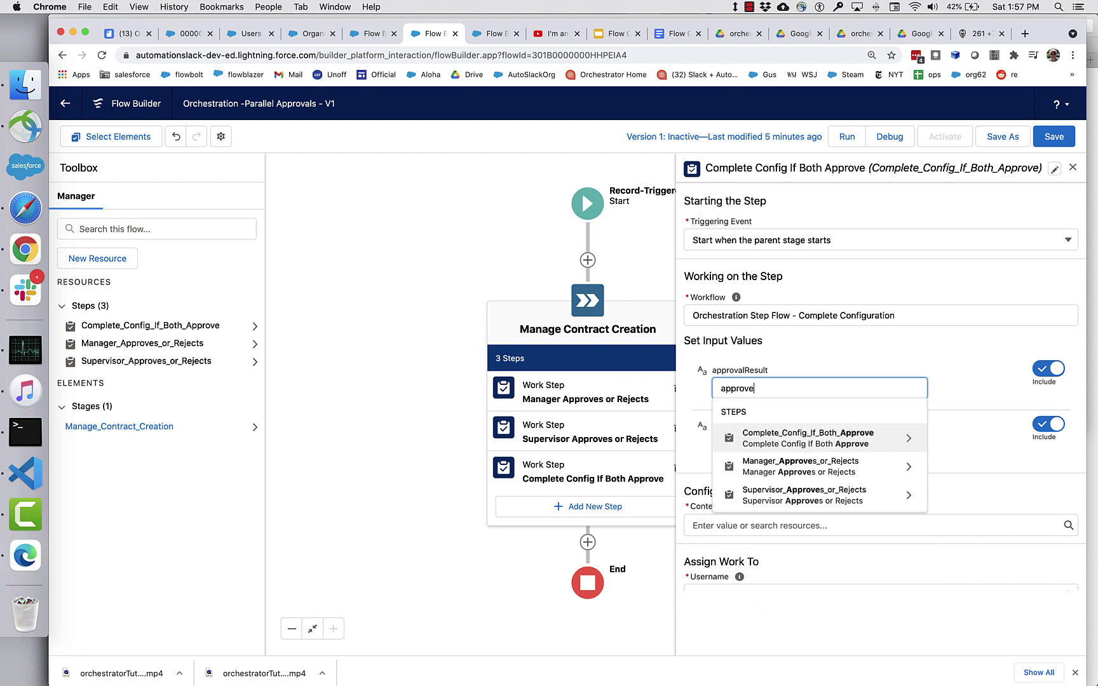
click(902, 361)
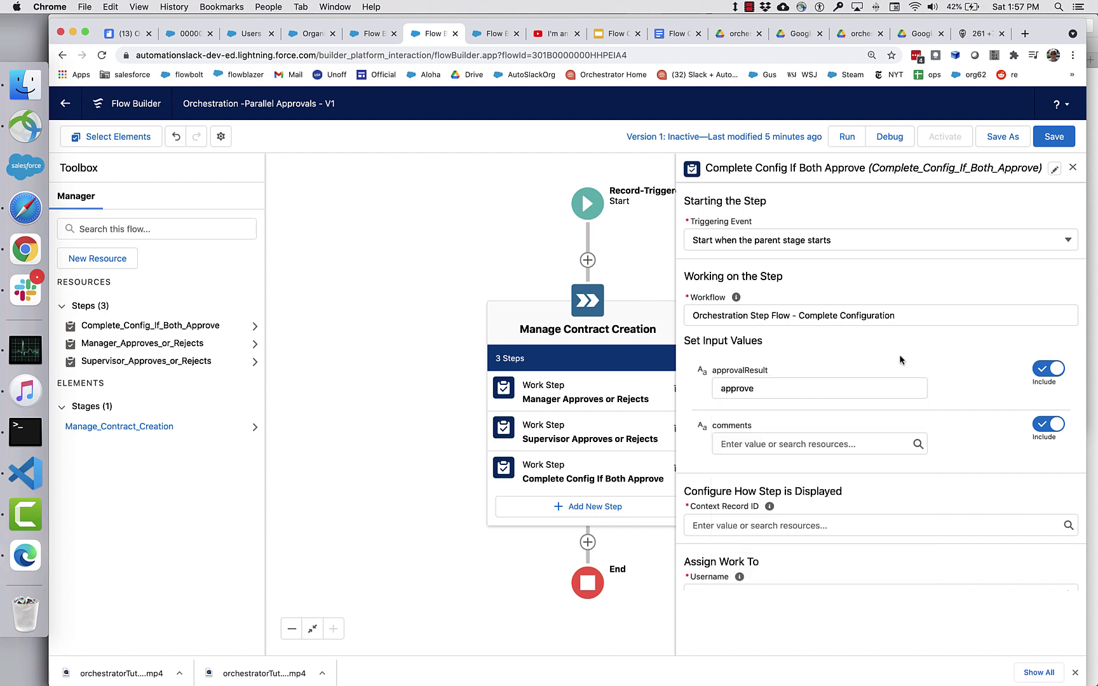
click(771, 443)
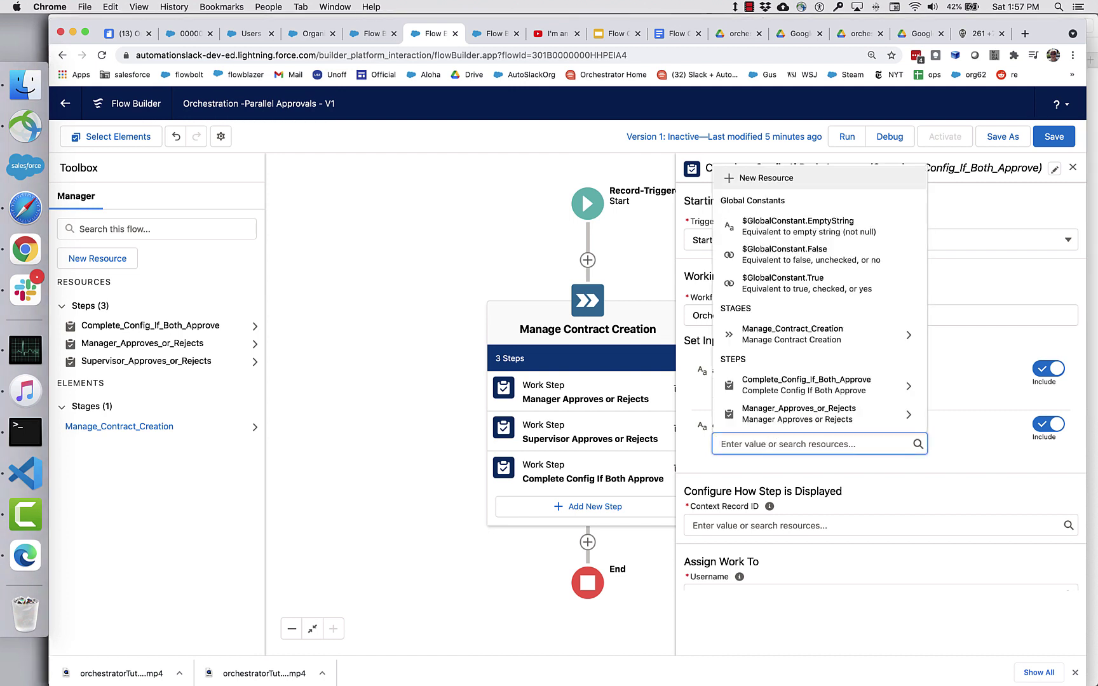
text(comments)
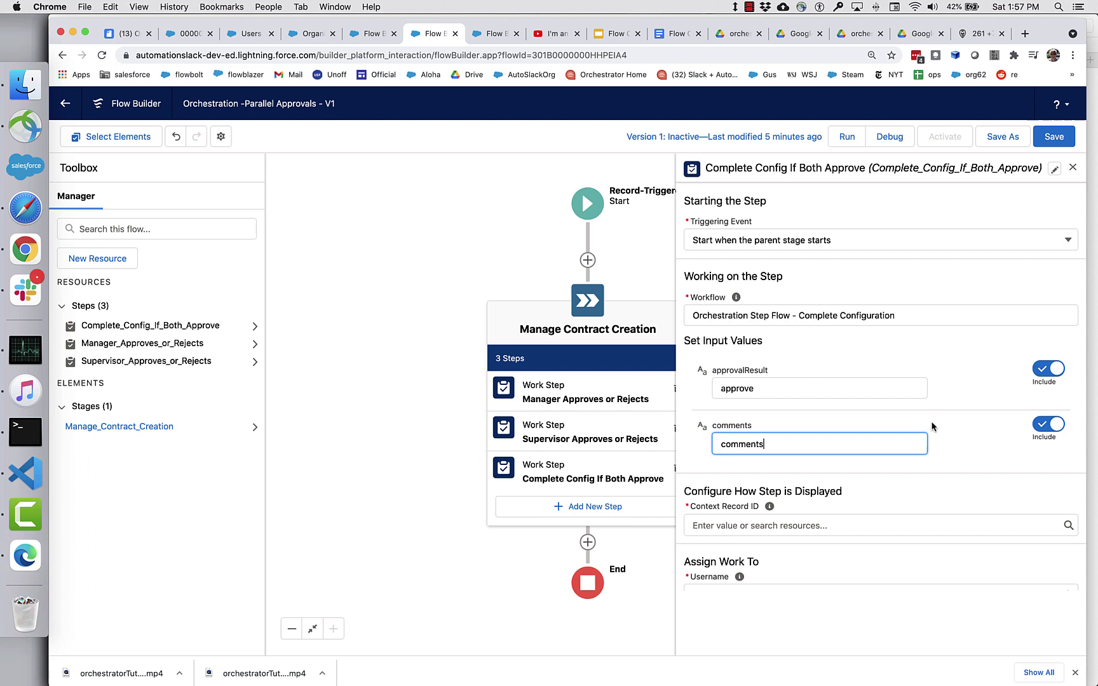
click(953, 420)
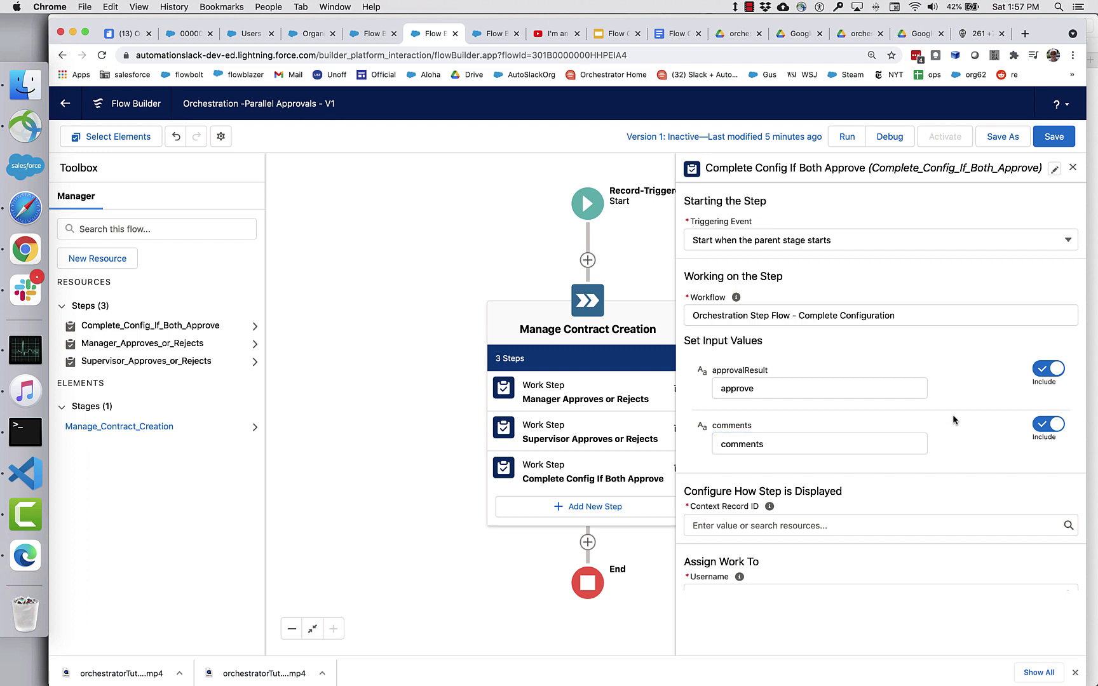
Use $Record.Id as the context record and paste the admin's username as assignee
click(787, 526)
text($Record.)
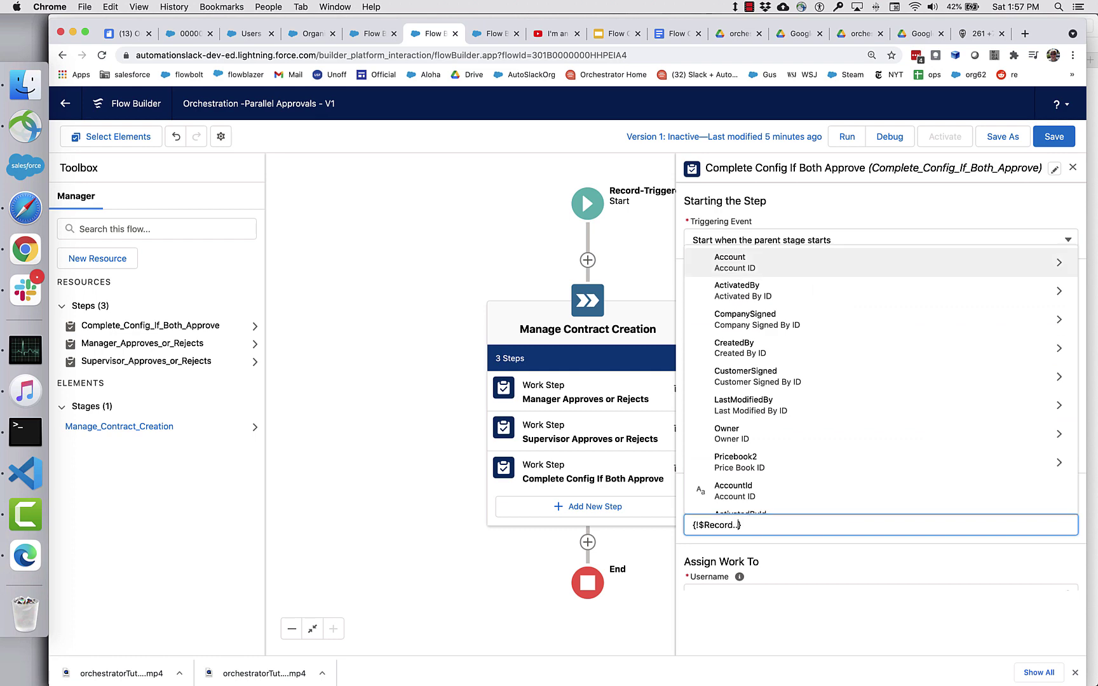
text(Id)
click(844, 559)
scroll(842, 557, down, 3)
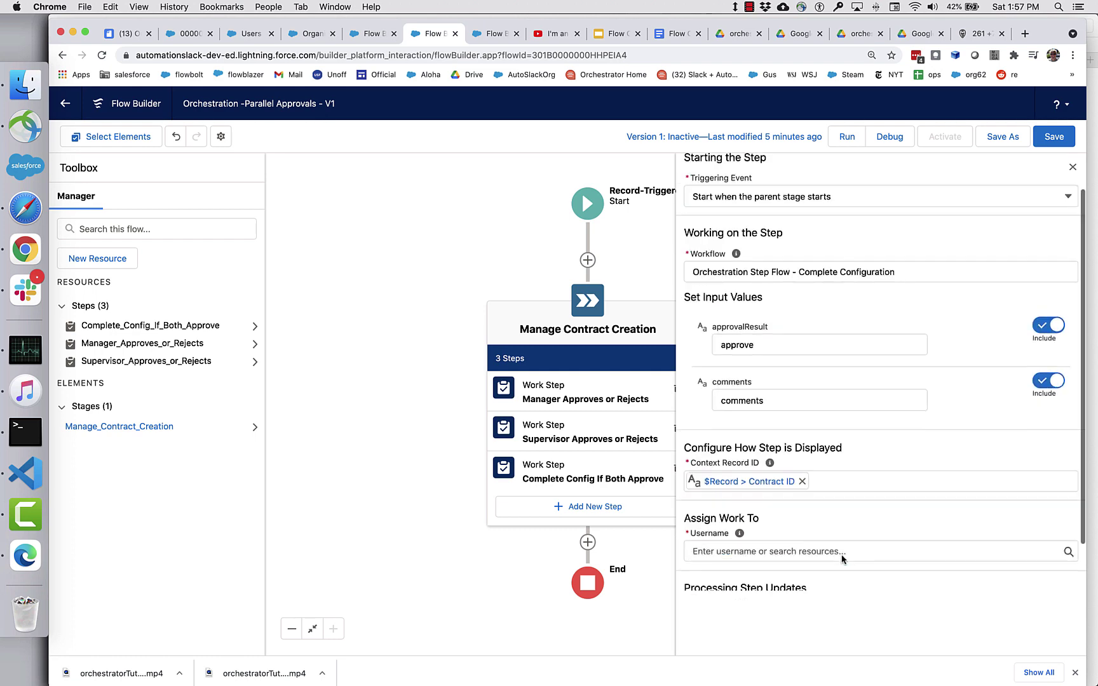
click(783, 500)
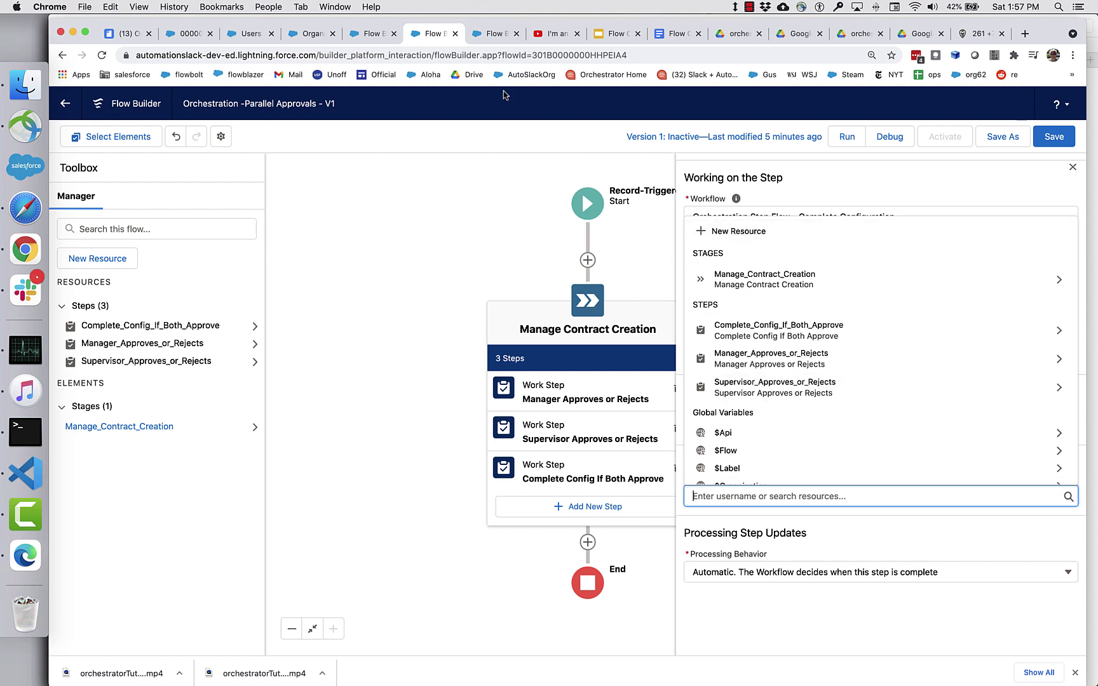
key(super+v)
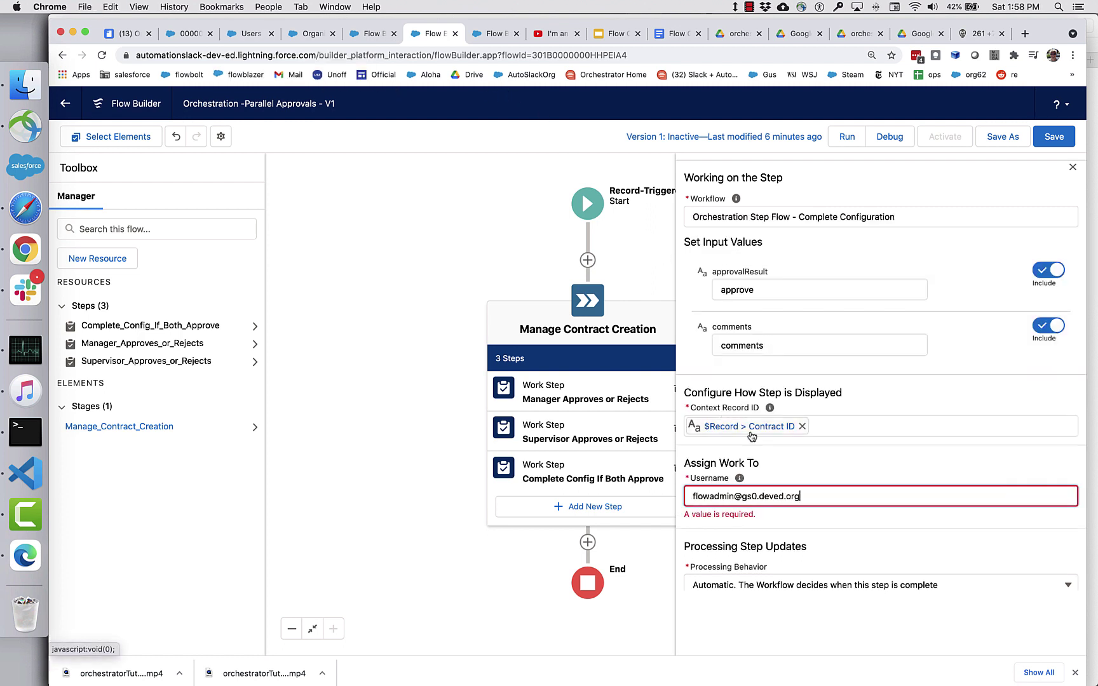
click(801, 460)
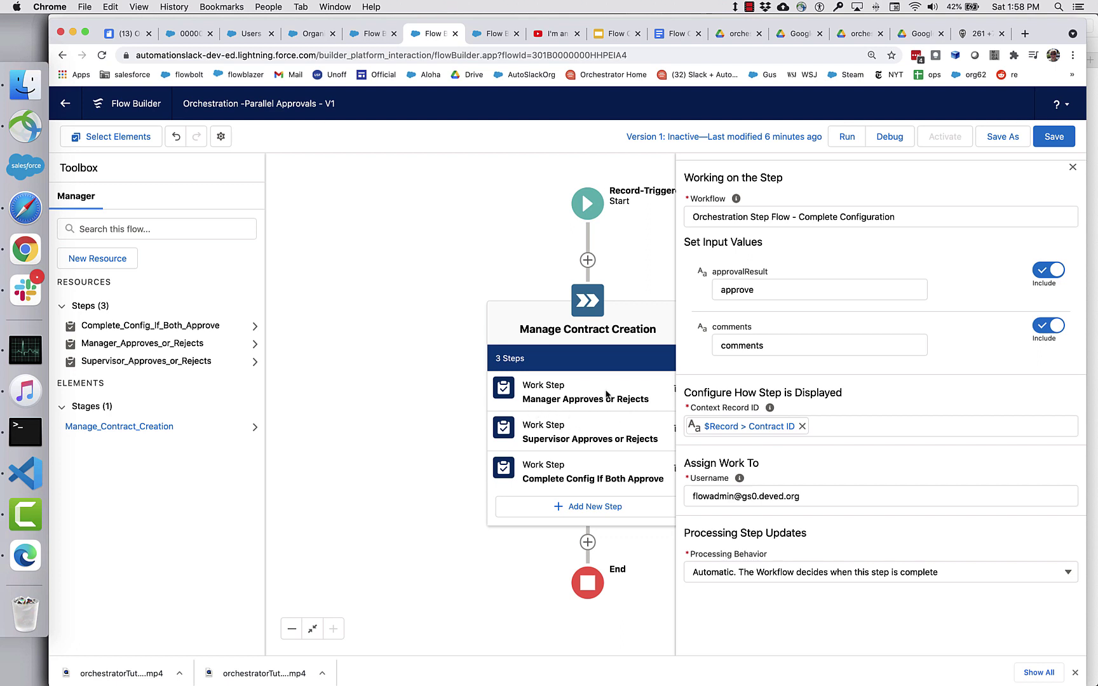
scroll(811, 244, up, 3)
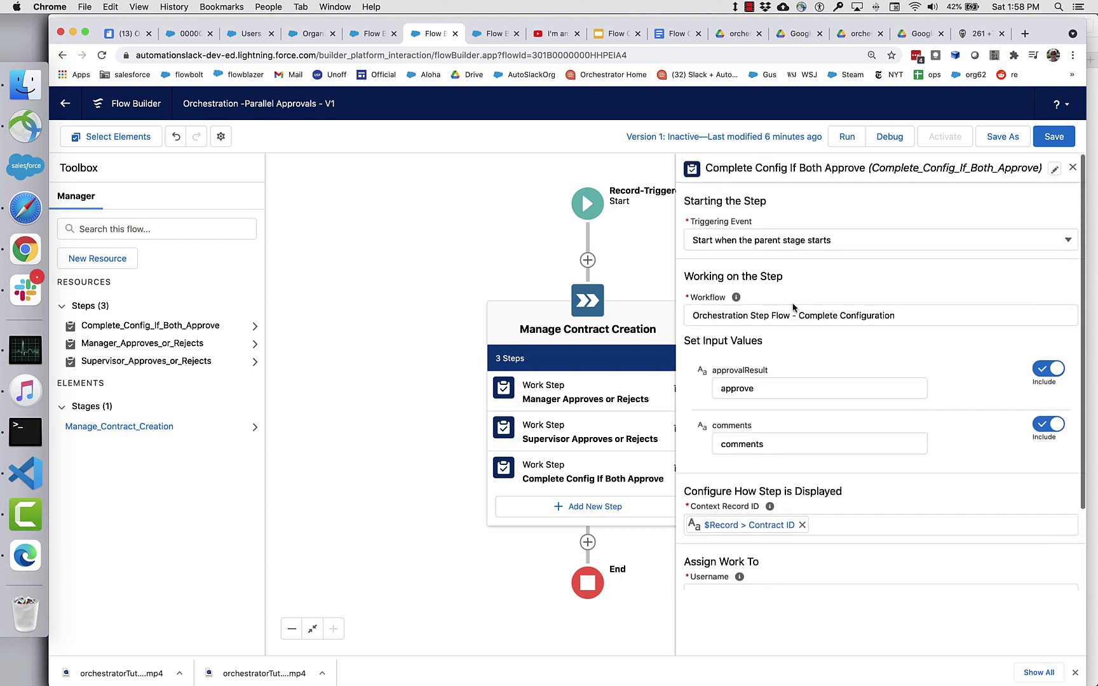
Check the step start options and Complete Configuration flow, then return to Setup > Flows
click(812, 242)
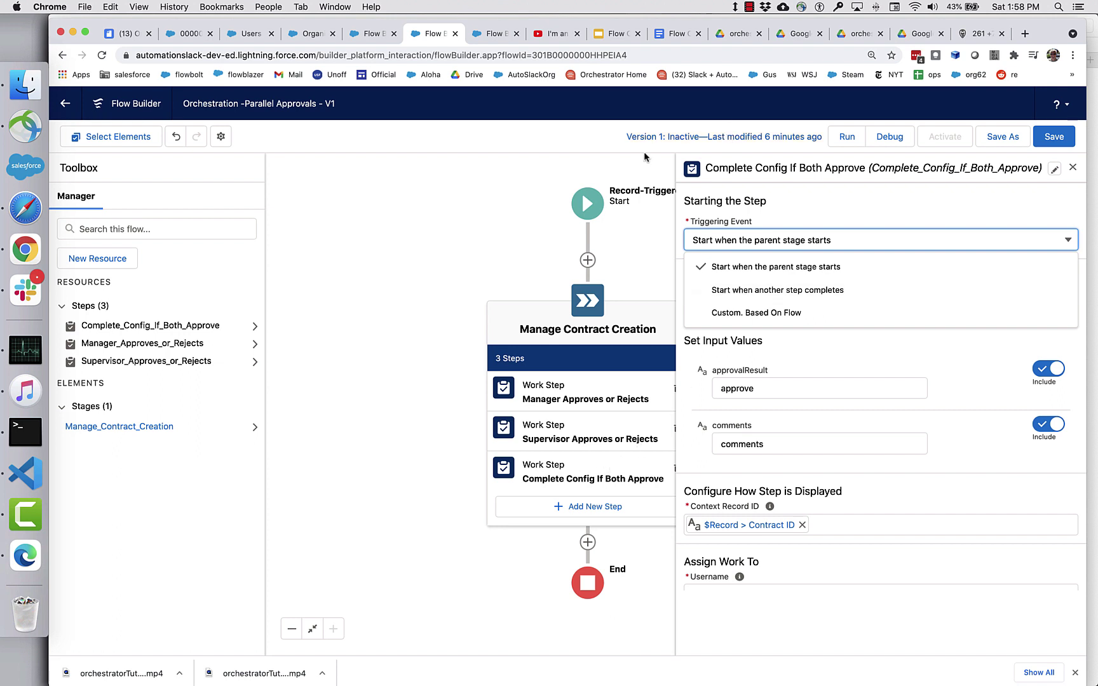
click(488, 34)
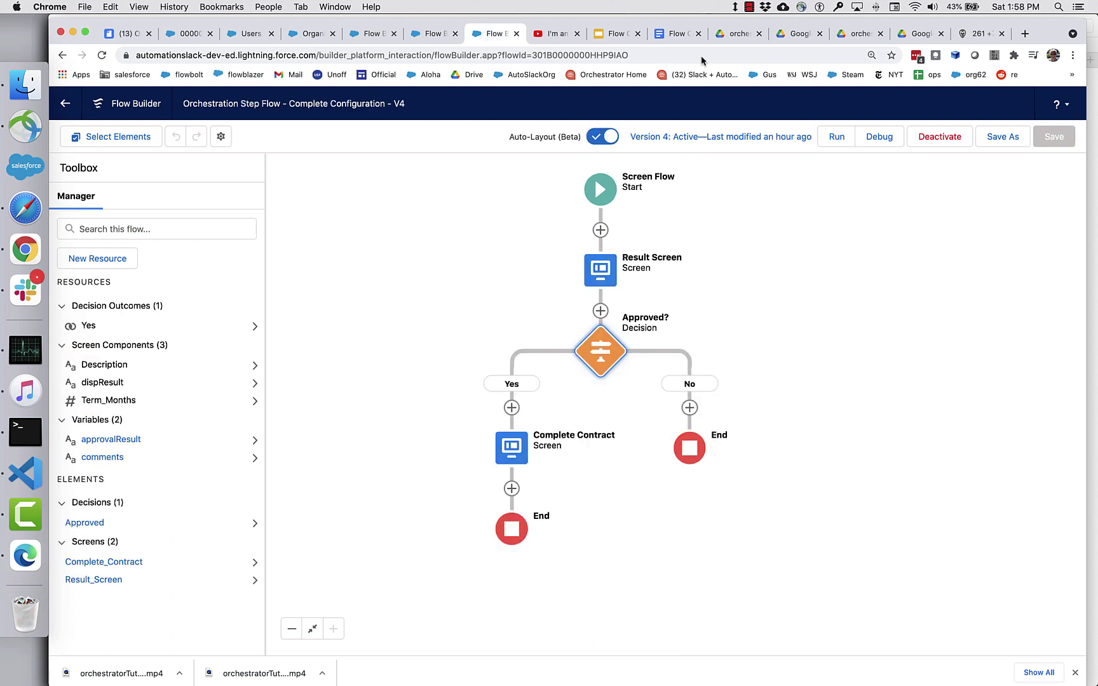
click(68, 104)
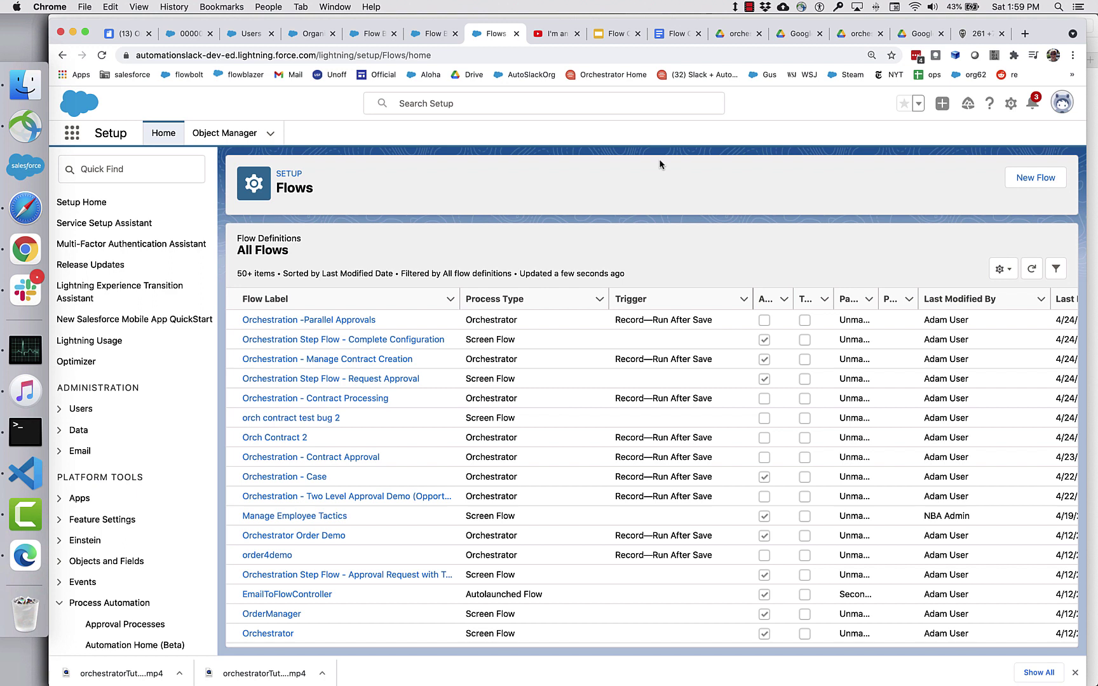
Create a new Autolaunched Flow (No Trigger) built with Auto-Layout
click(1029, 182)
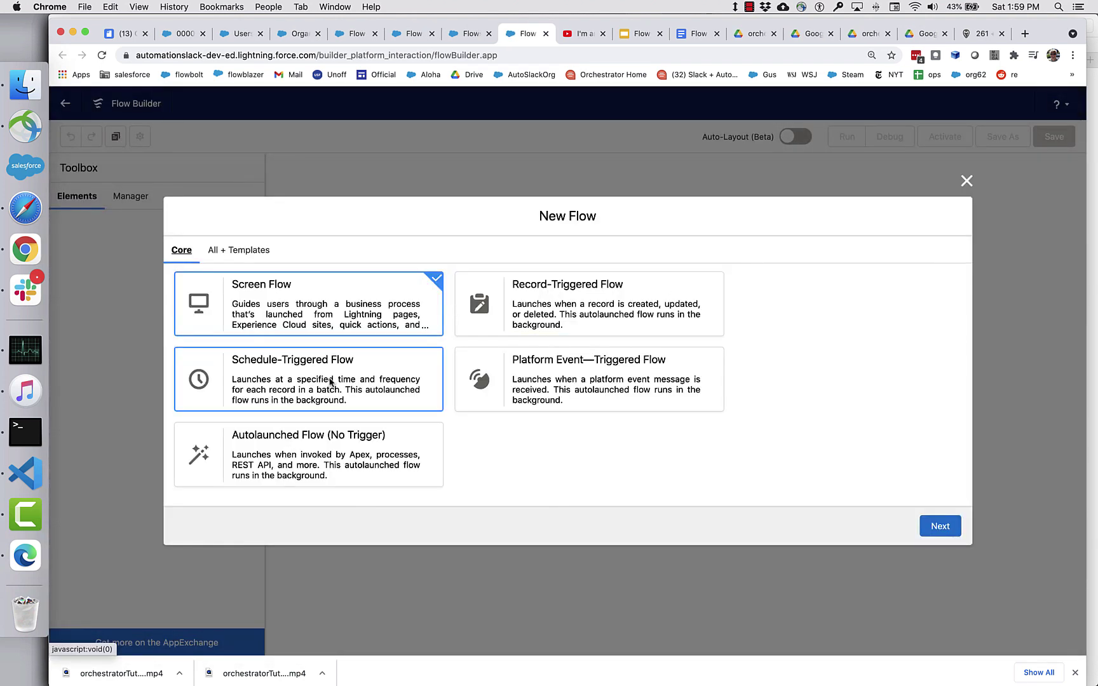
click(321, 454)
click(939, 526)
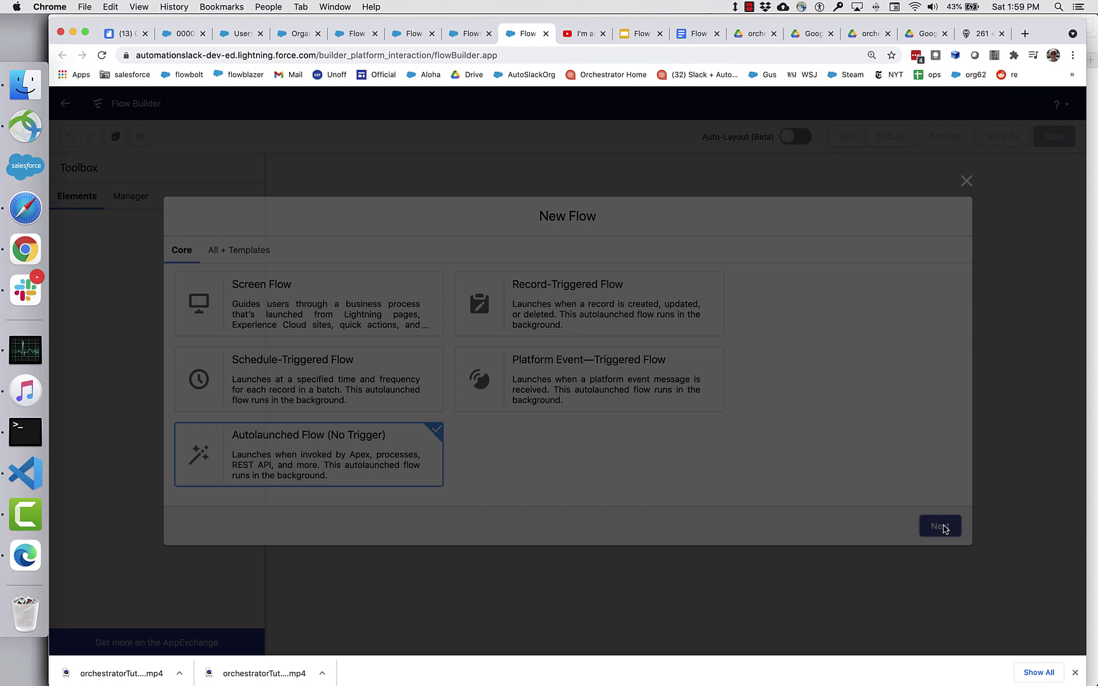
click(661, 364)
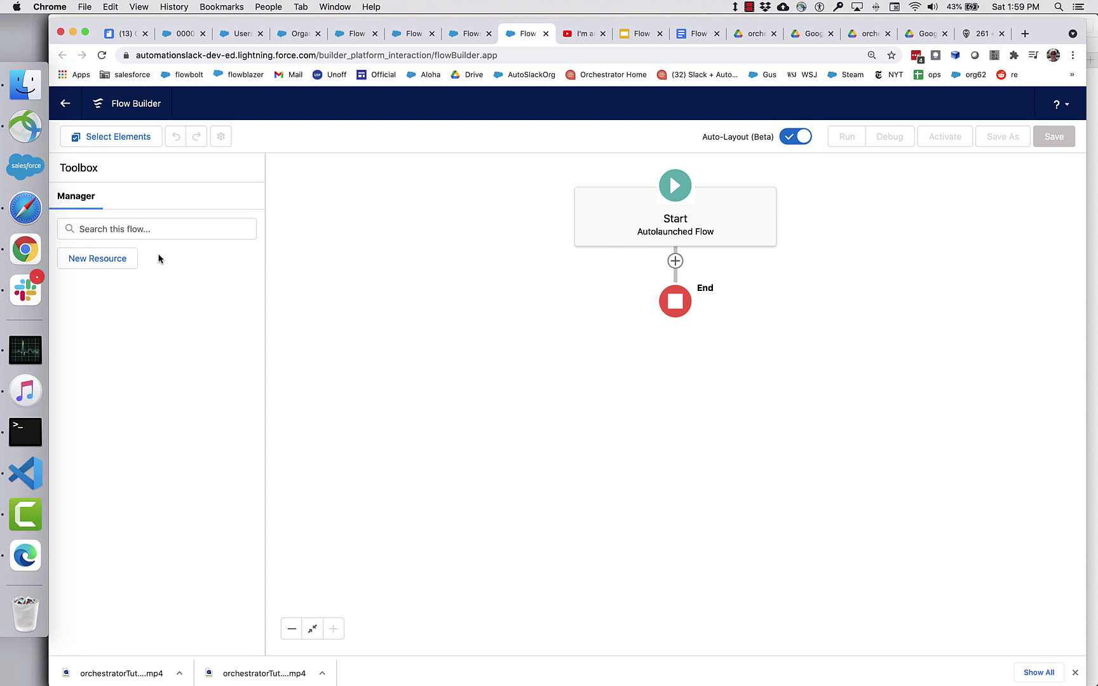
Create the managerApproveOrReject Text variable, available for input
click(119, 259)
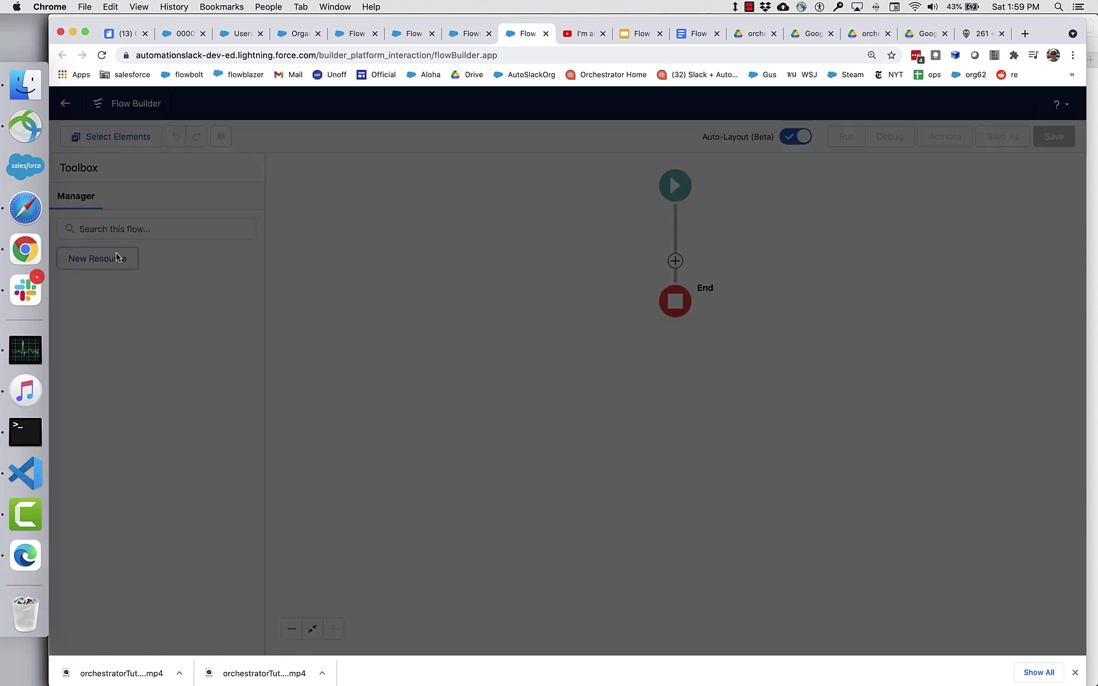
click(365, 326)
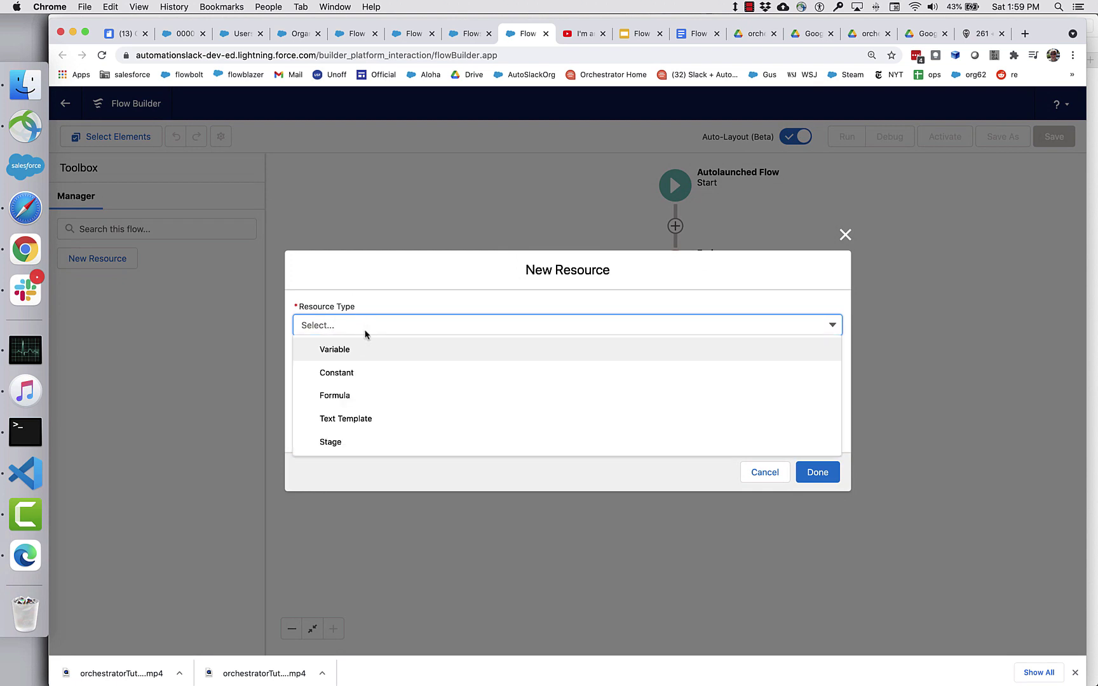
click(353, 349)
click(352, 355)
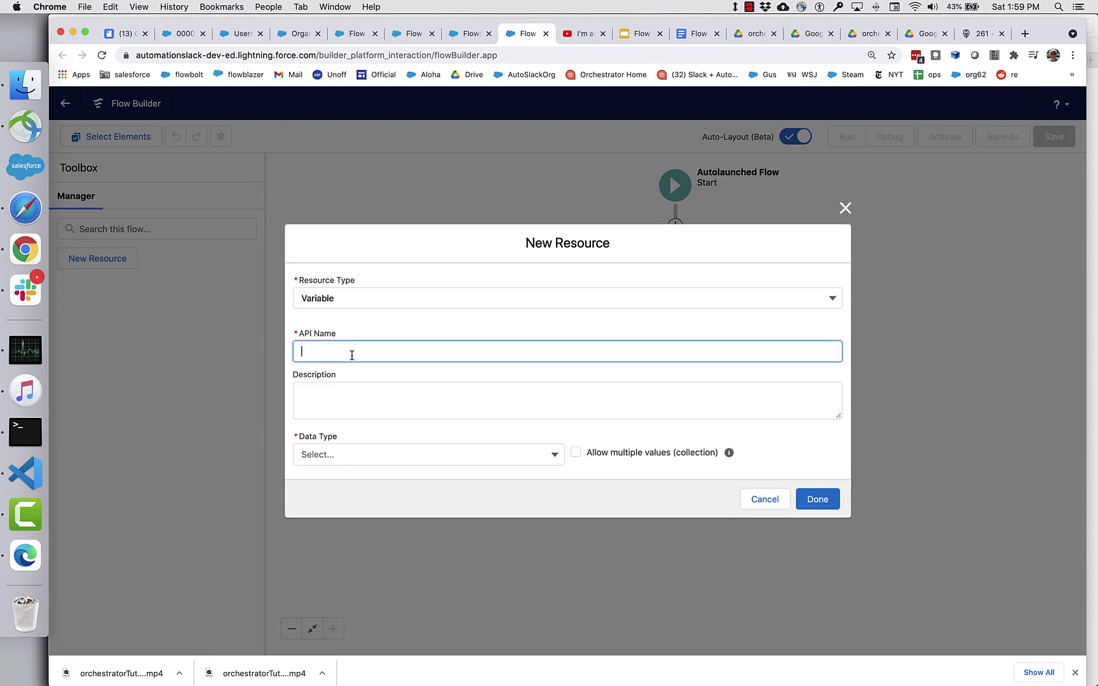
text(managerApproved)
text(rReject)
click(344, 455)
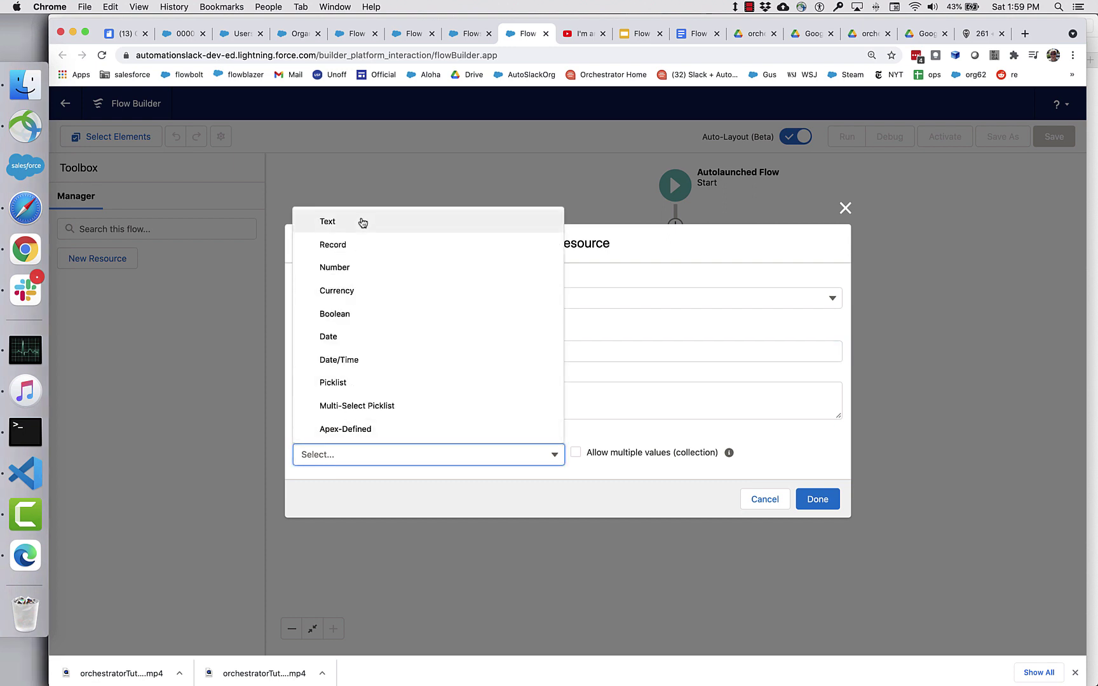
click(363, 222)
click(353, 490)
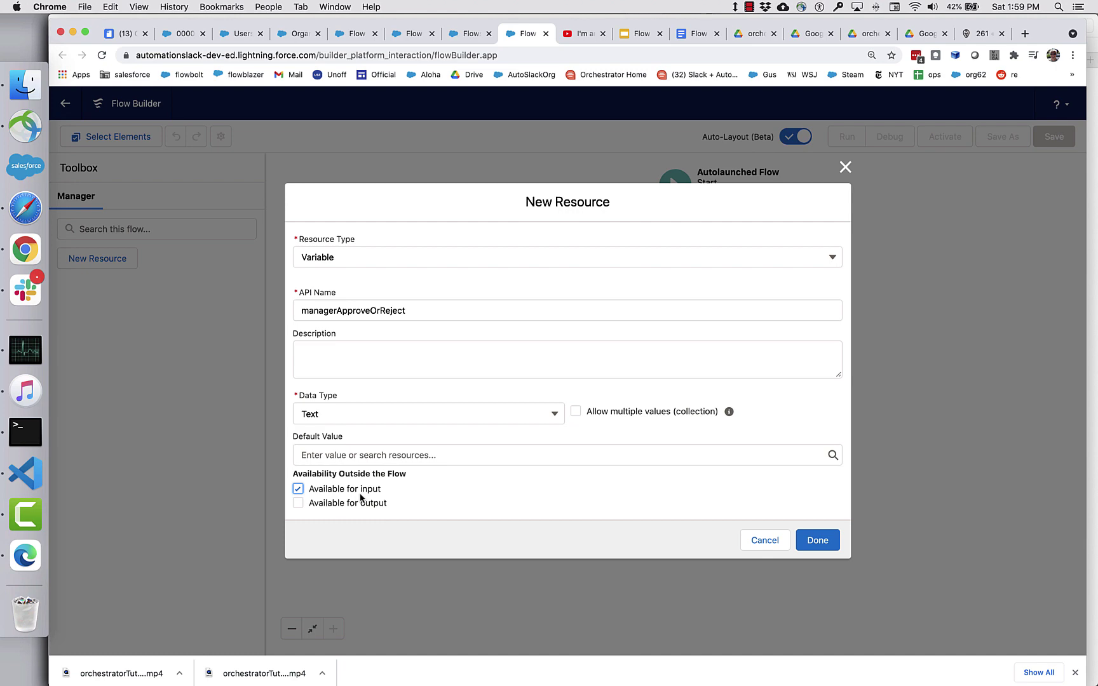
click(818, 540)
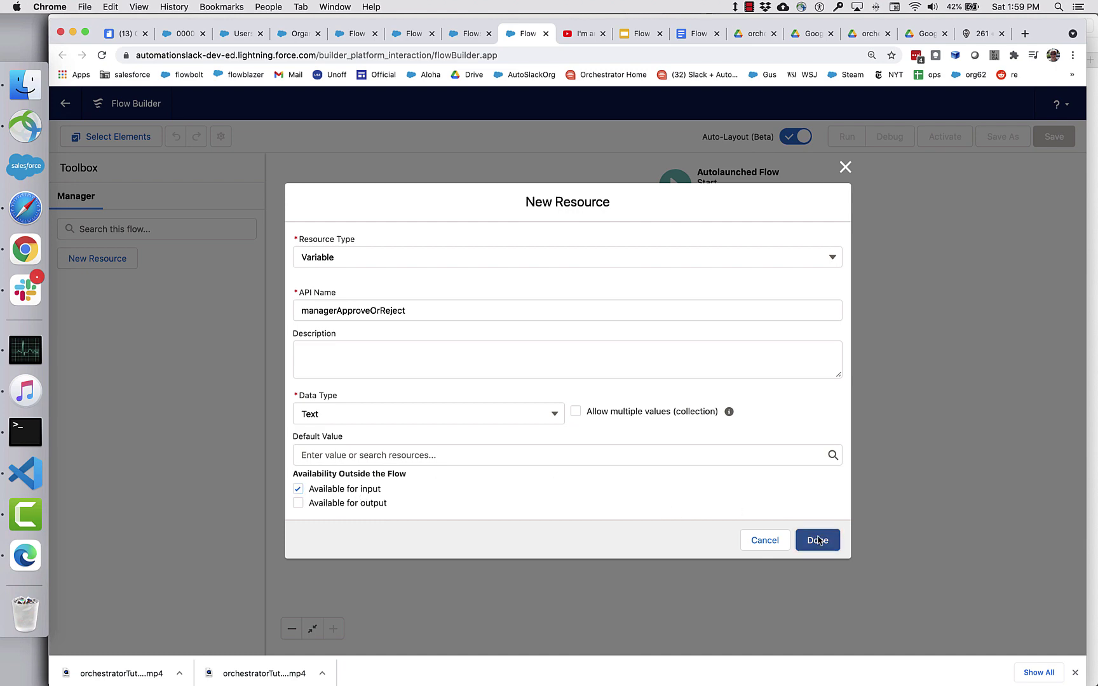
Define the supervisorApproveOrReject Text variable, available for input
click(111, 262)
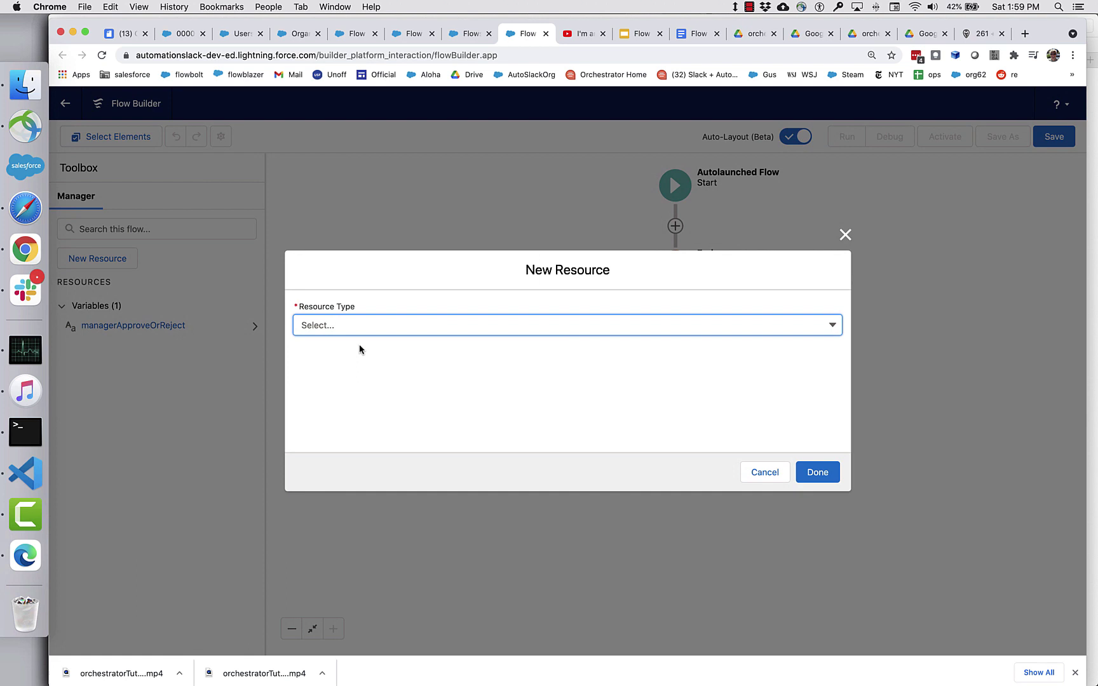
click(349, 326)
click(346, 349)
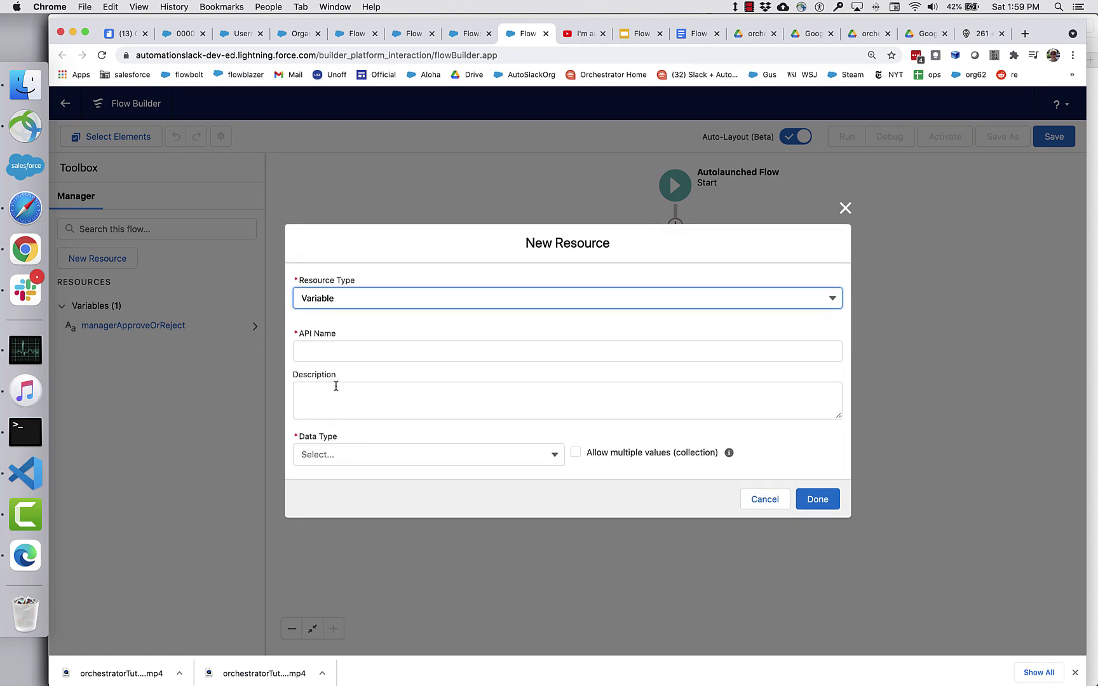
click(338, 355)
text(supervisor)
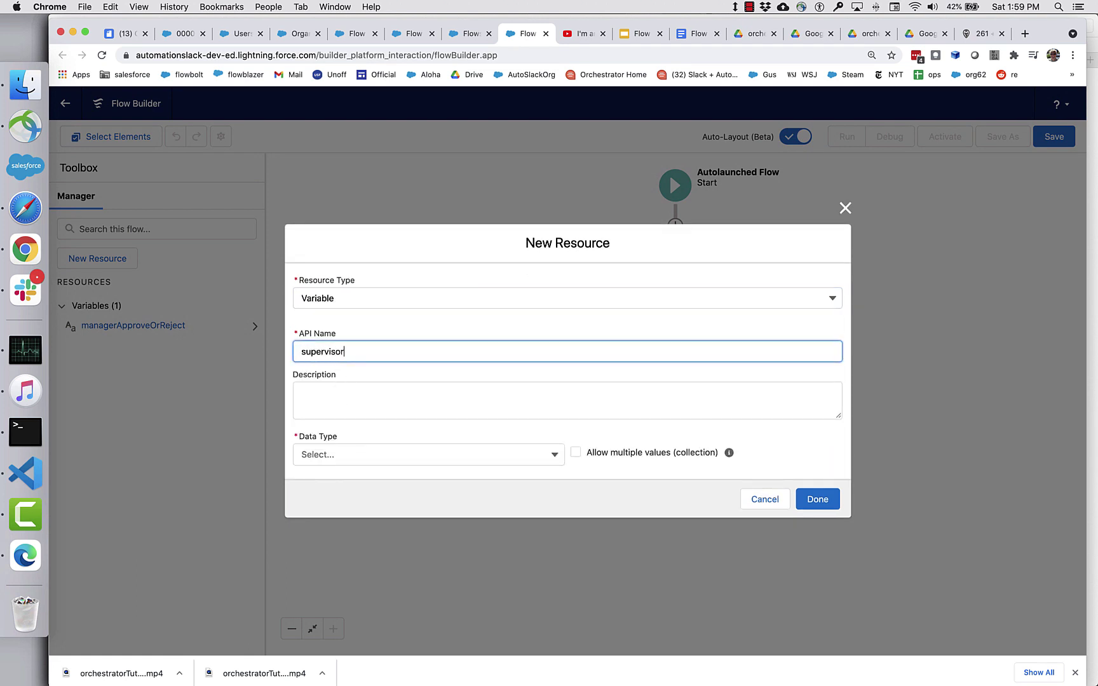
text(ApproveOrReject)
click(342, 448)
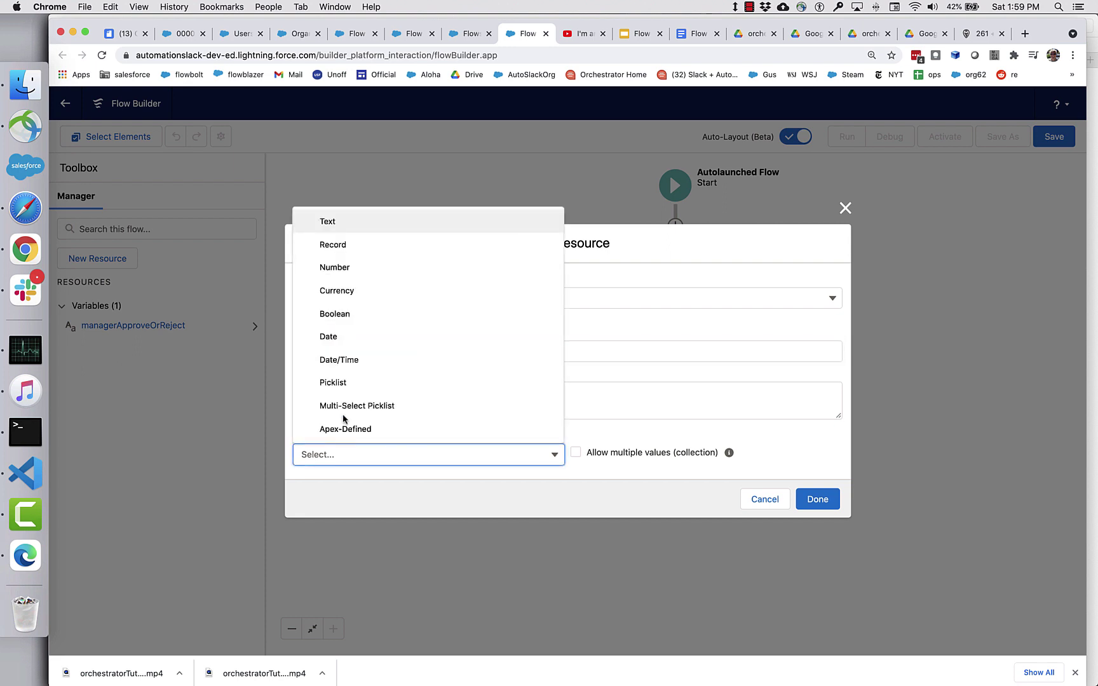
click(349, 226)
click(312, 490)
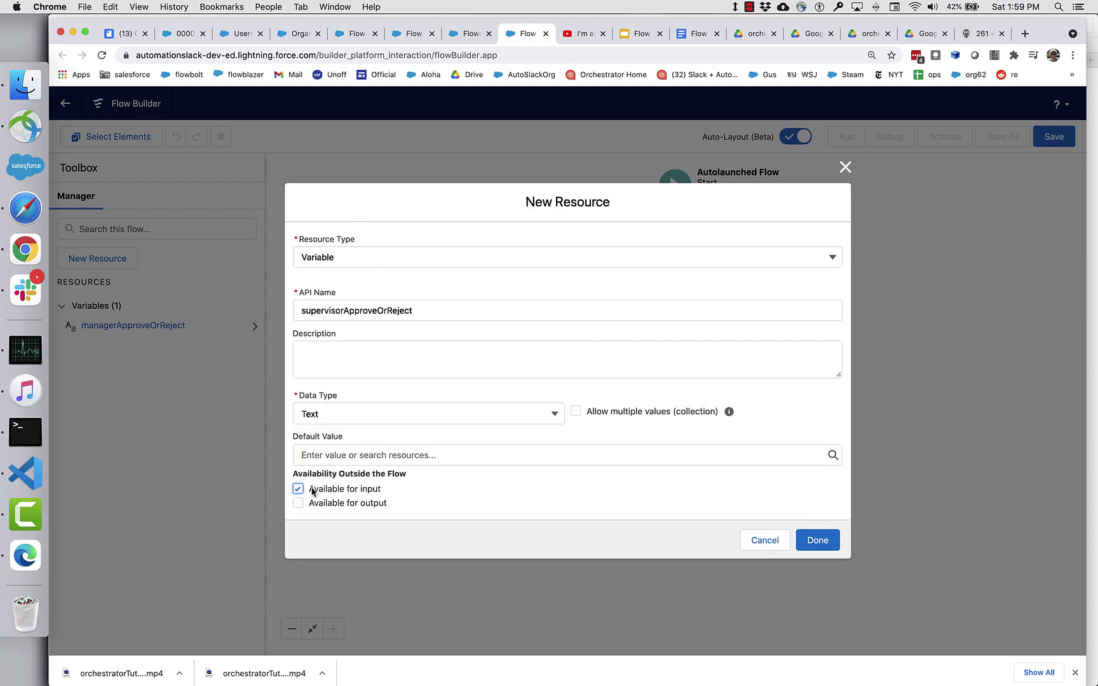
Save the supervisorApproveOrReject variable and exit the slideshow on slide 8, 'How Steps Get Started'
click(811, 545)
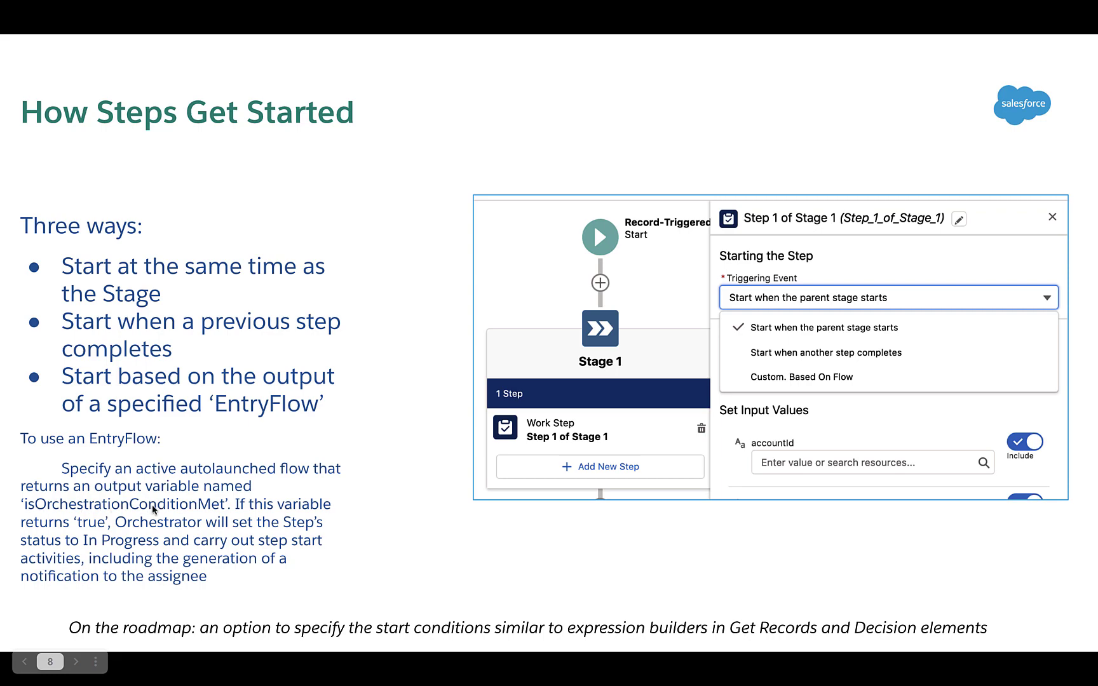
key(Escape)
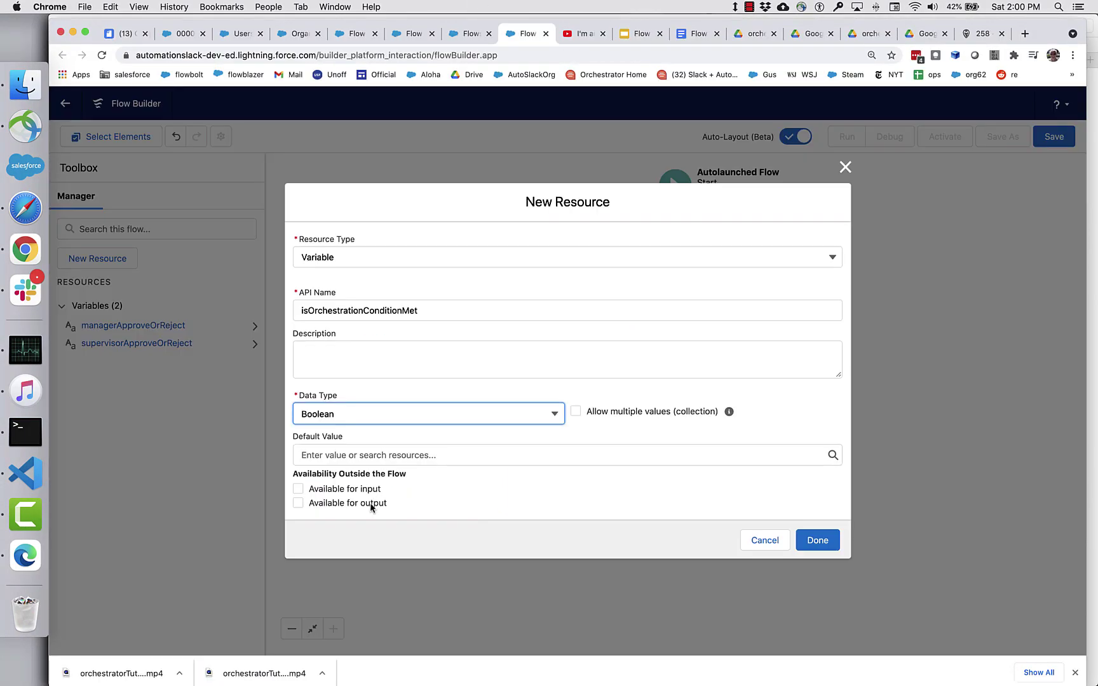
Mark isOrchestrationConditionMet as available for output and create the variable
click(372, 505)
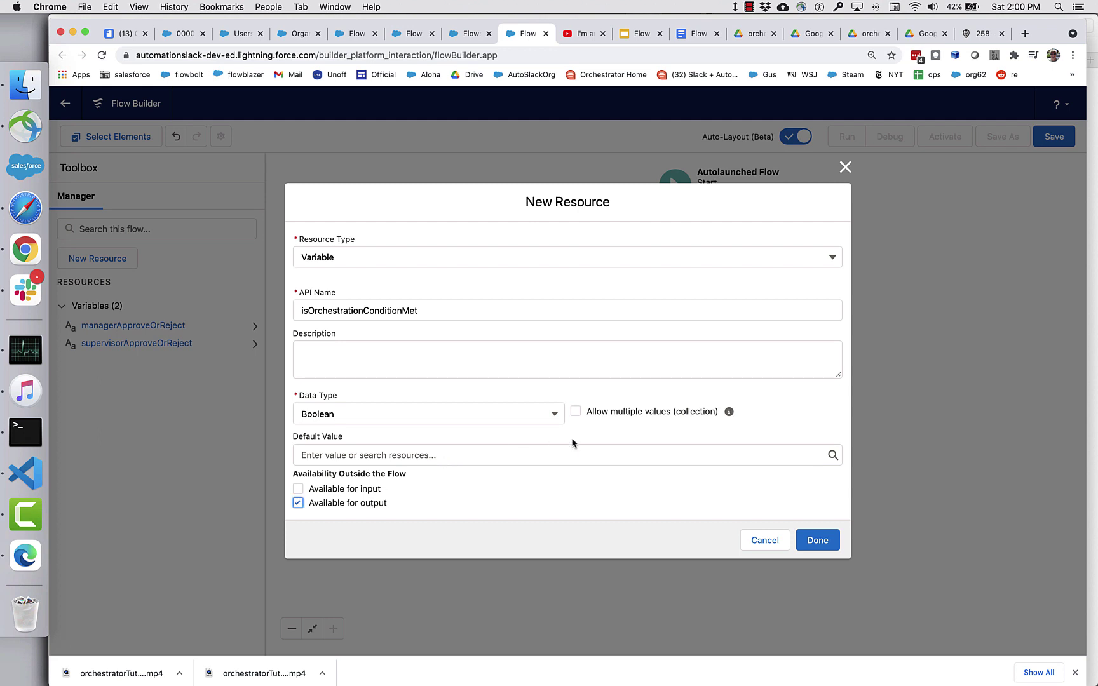
click(832, 544)
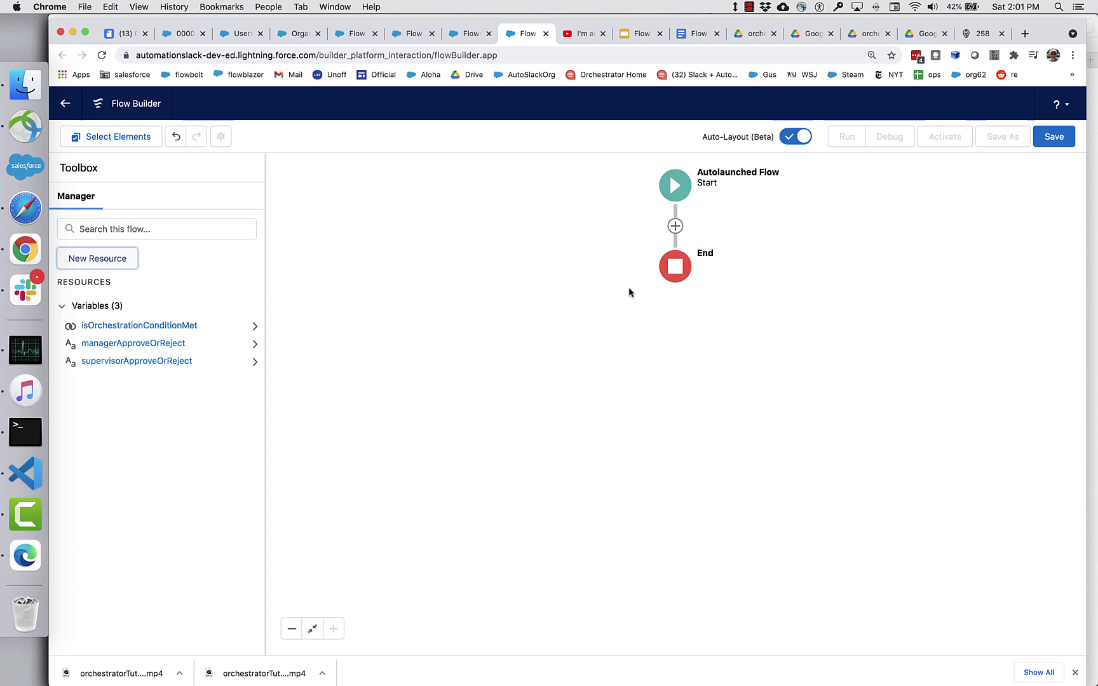
Add a decision after Start labelled 'Have Both Approvers Approved?'
click(676, 226)
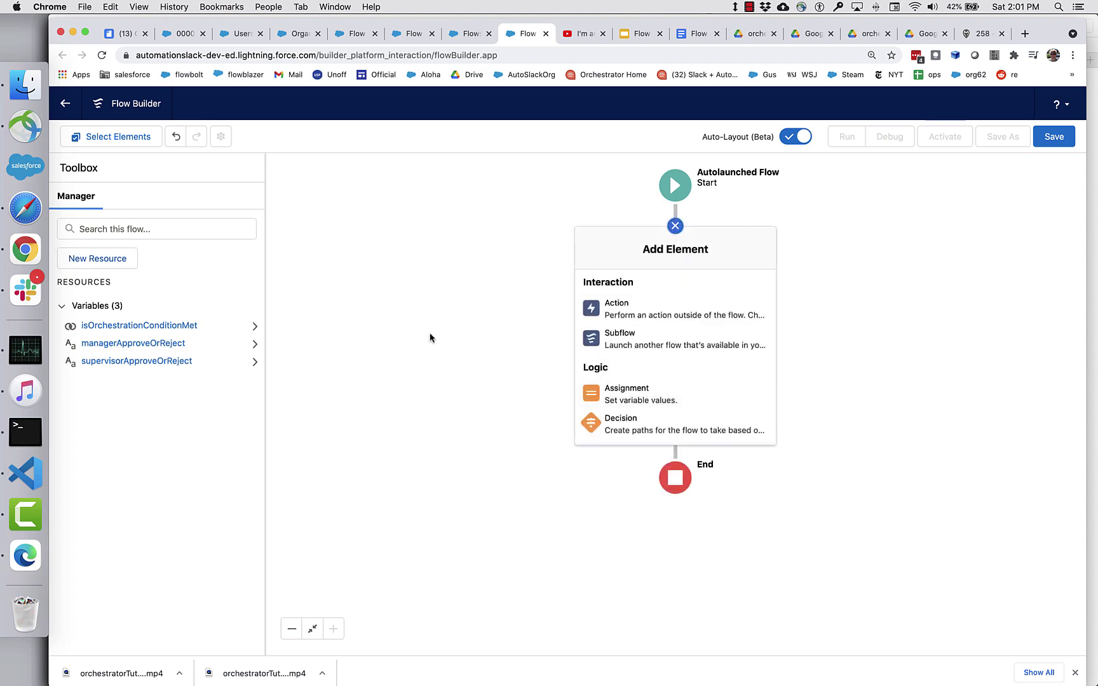
click(618, 421)
text(have)
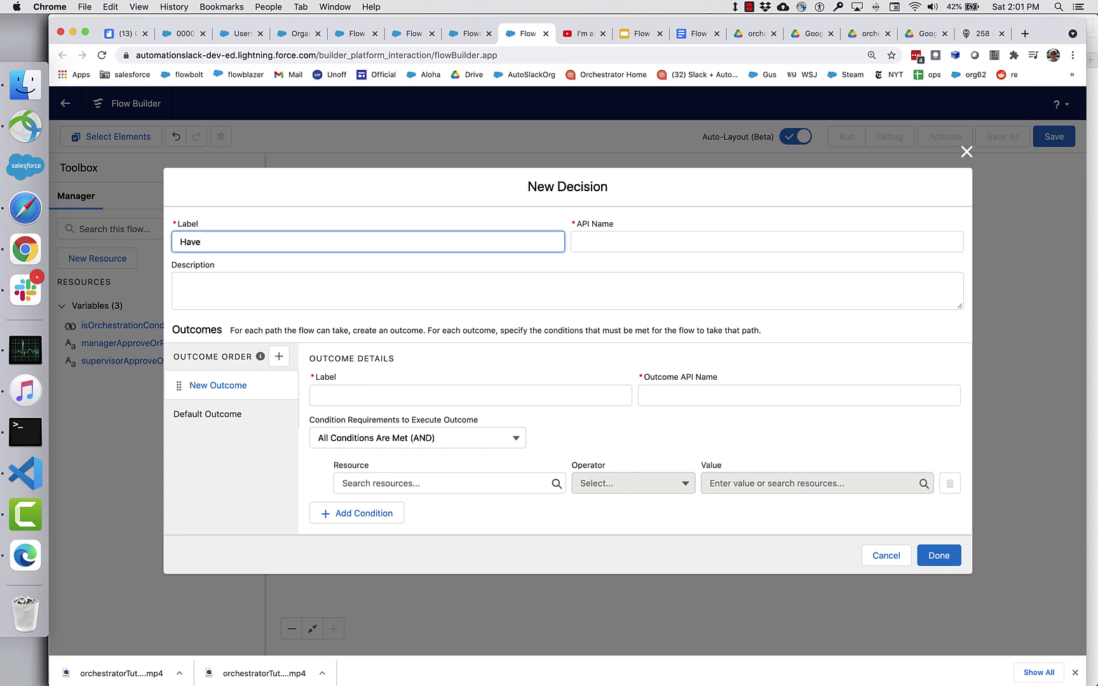
text( Both Approvers Approved?)
key(Tab)
Name the outcomes Yes (outcomeYes) and No, then save the decision
click(448, 396)
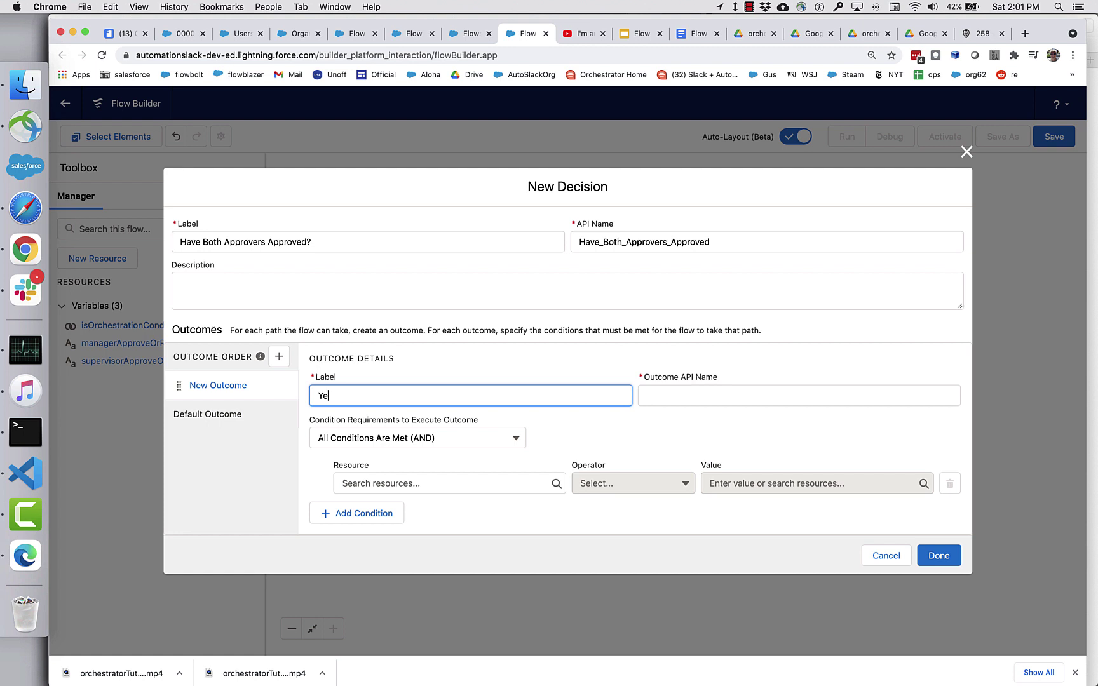
text(s)
key(Tab)
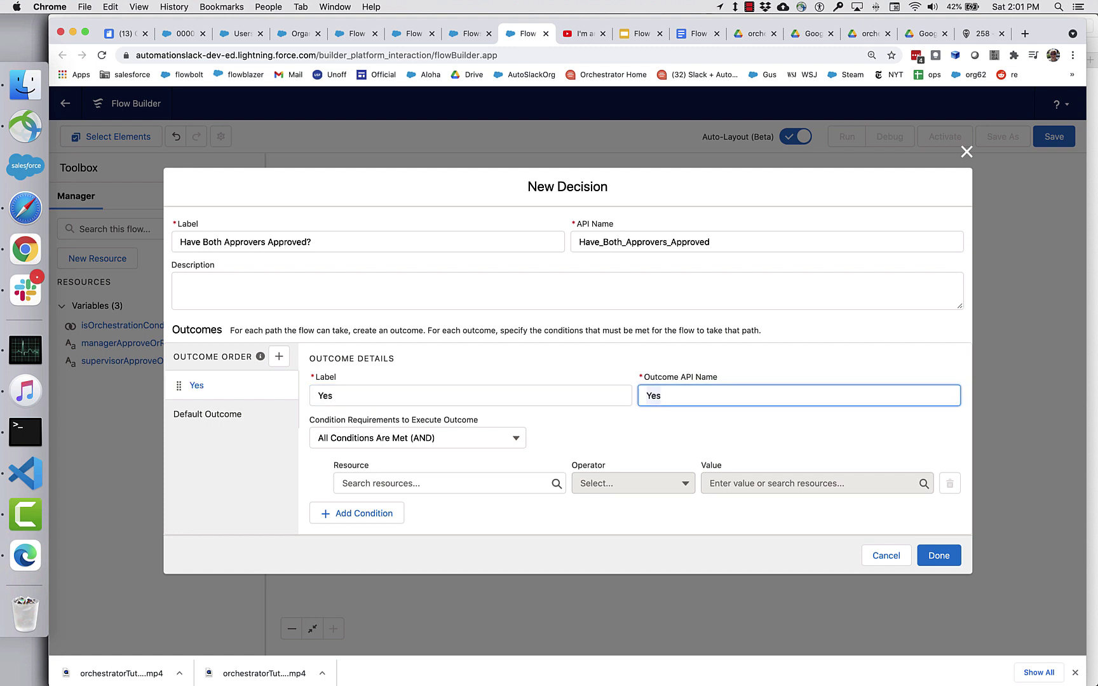
click(648, 394)
text(outcome)
click(376, 483)
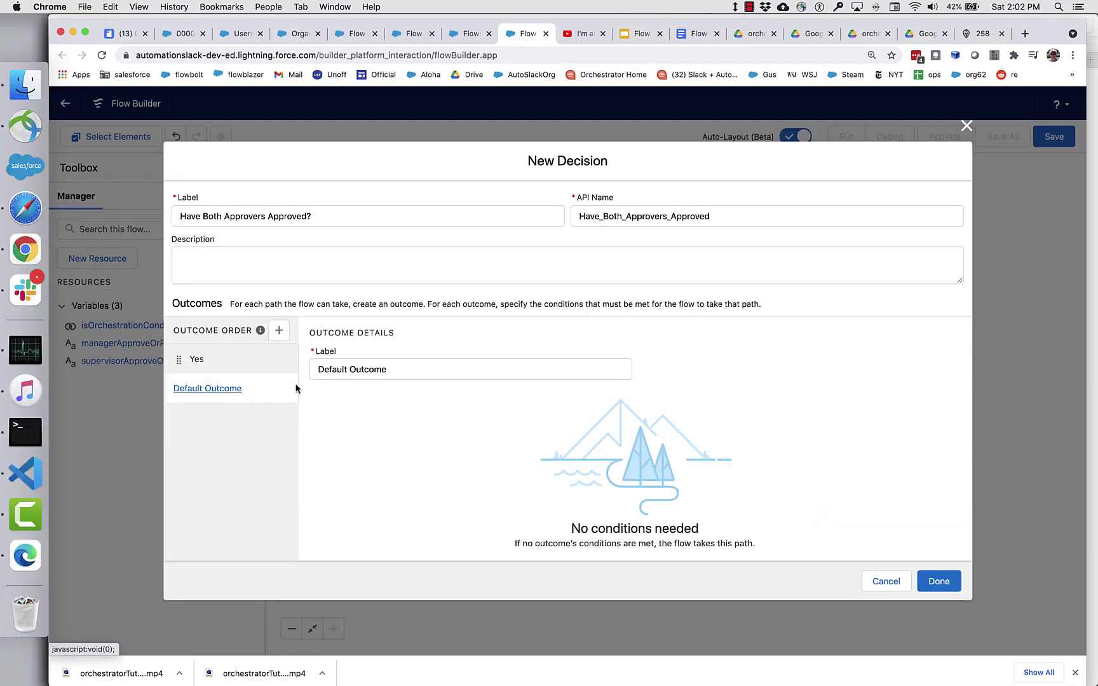
click(355, 371)
text(No)
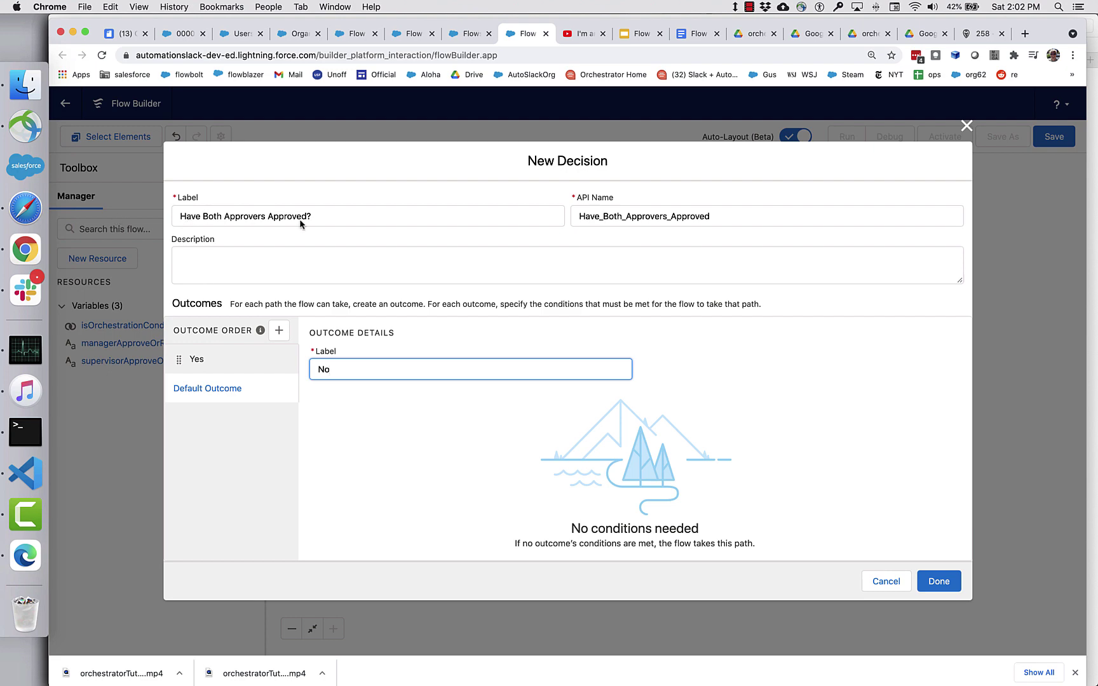
click(928, 577)
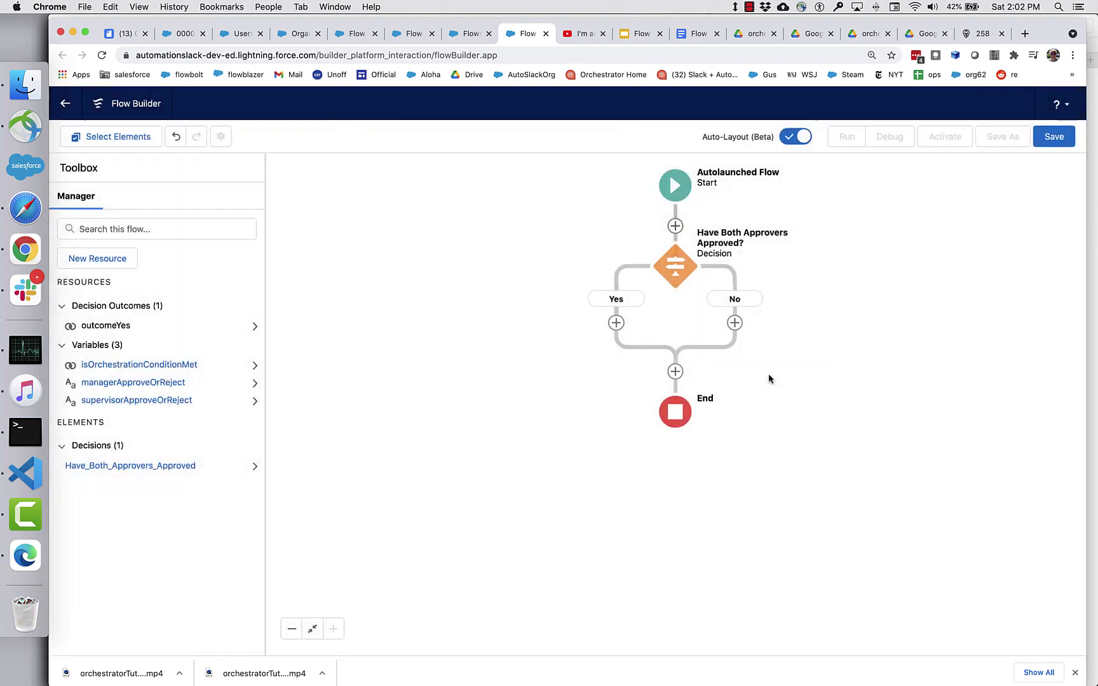
Add a 'Mark This Step as Ready to Start' assignment on the Yes branch setting isOrchestrationConditionMet to $GlobalConstant.True
click(616, 323)
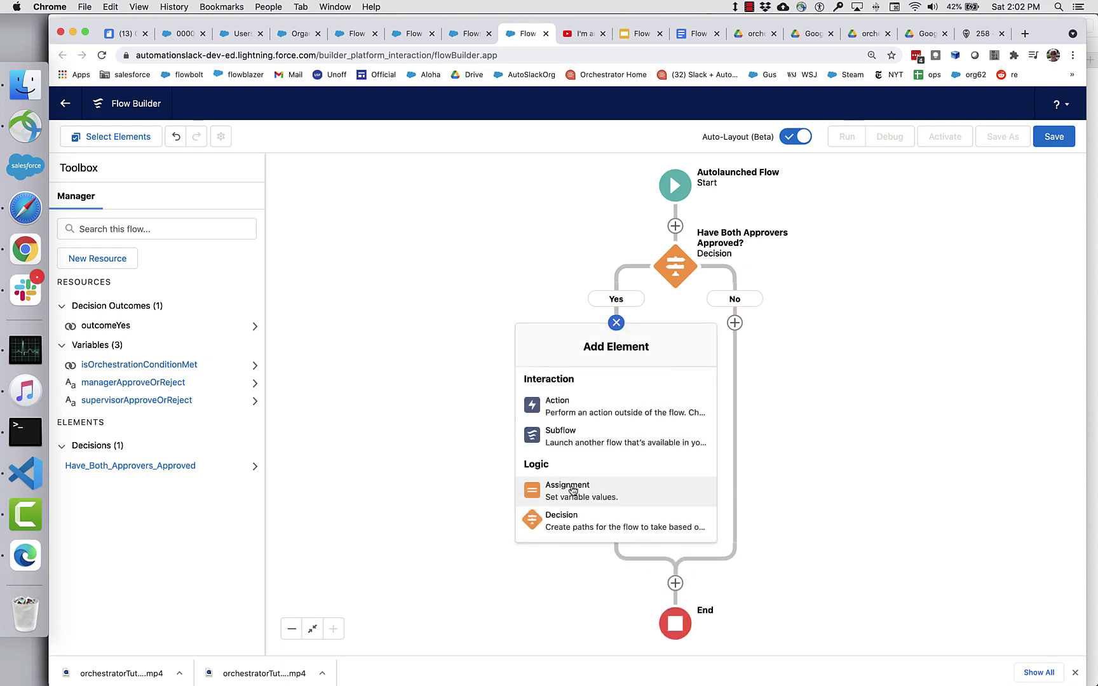
click(529, 487)
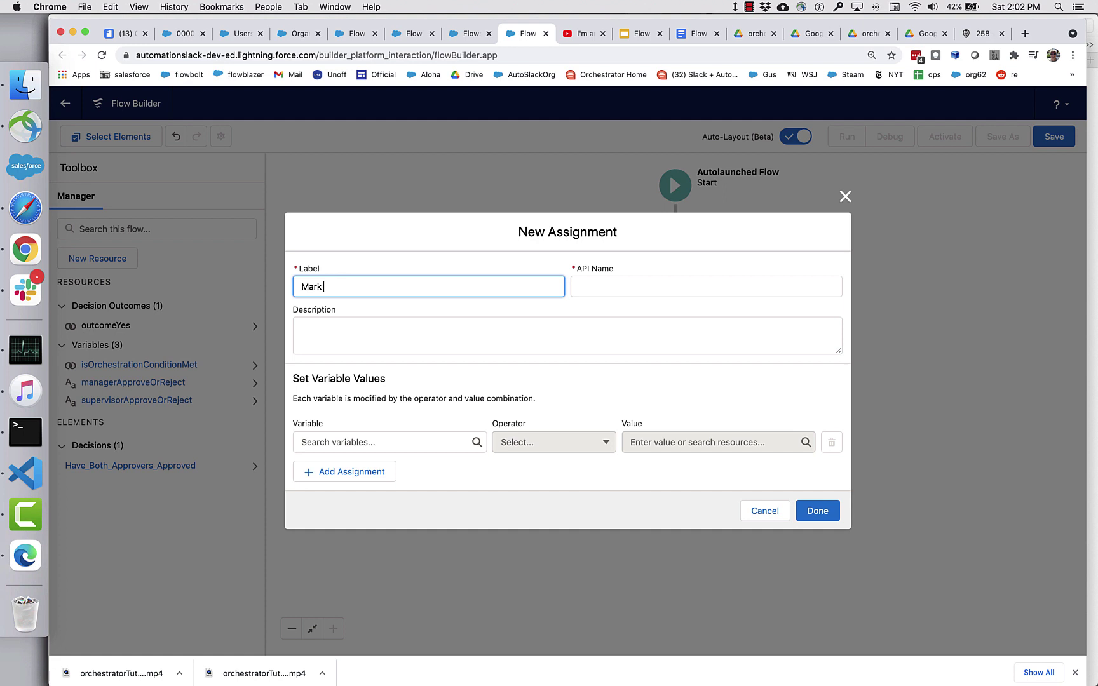
text(Mark This Step as Ready to Start)
click(421, 359)
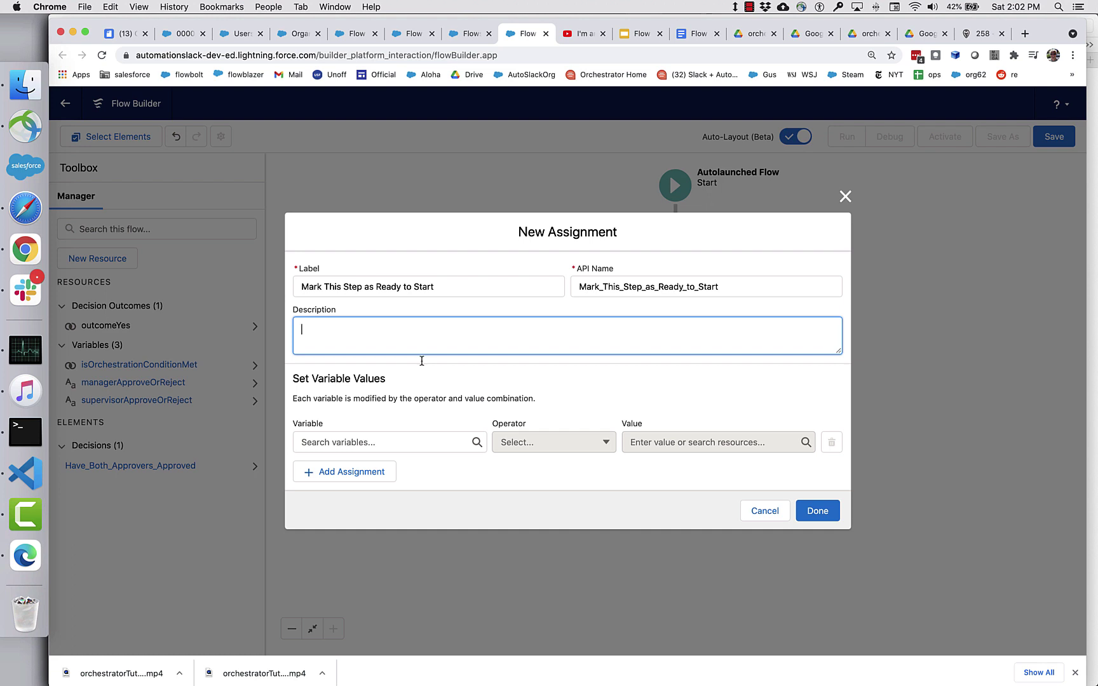
key(Tab)
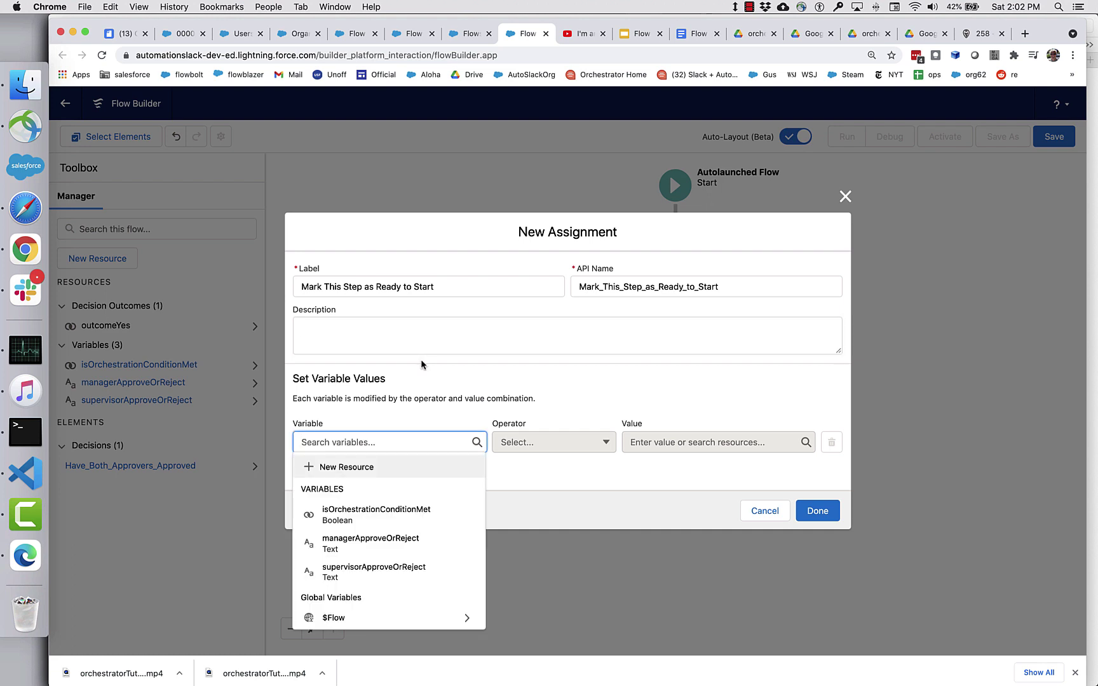
key(Down)
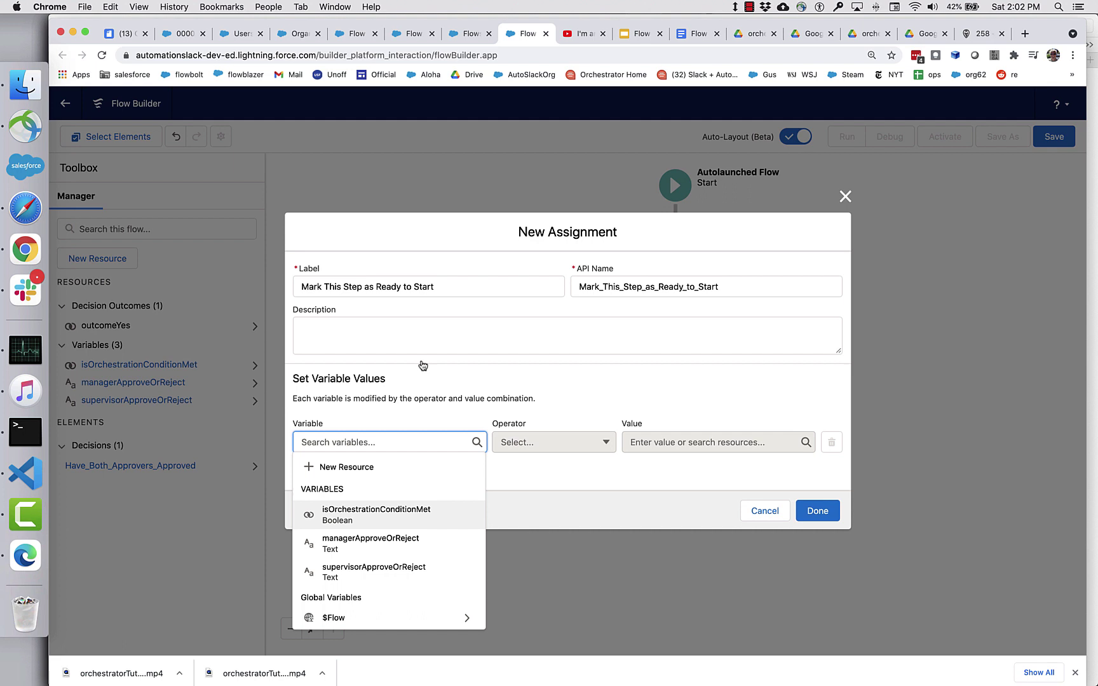
key(Return)
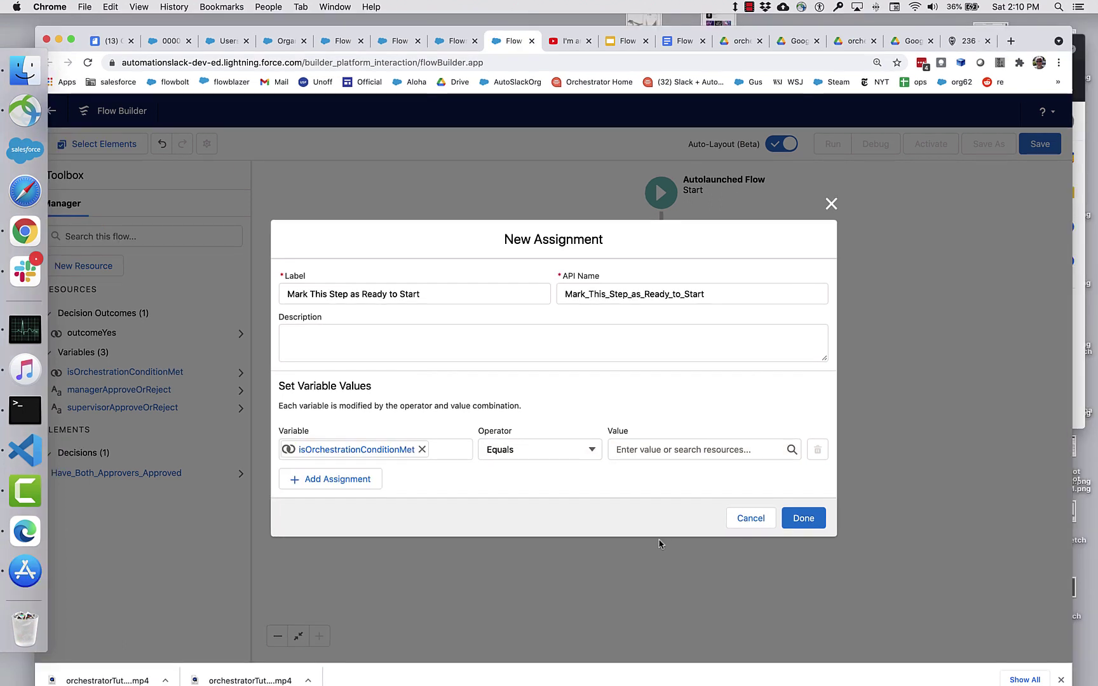
click(655, 447)
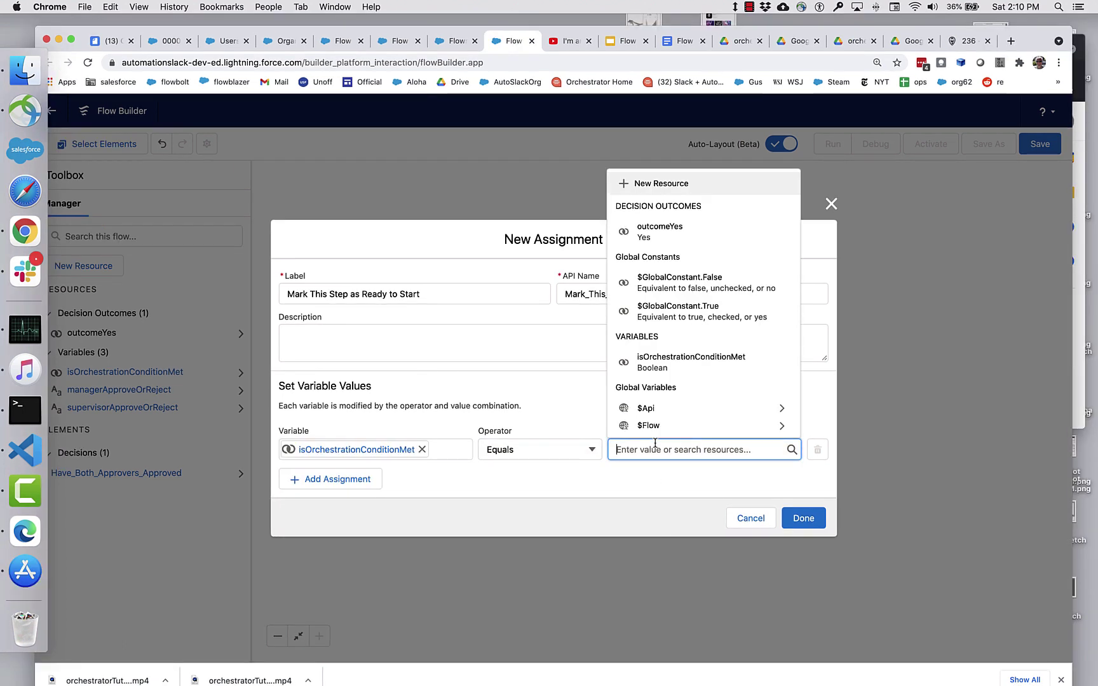
click(669, 320)
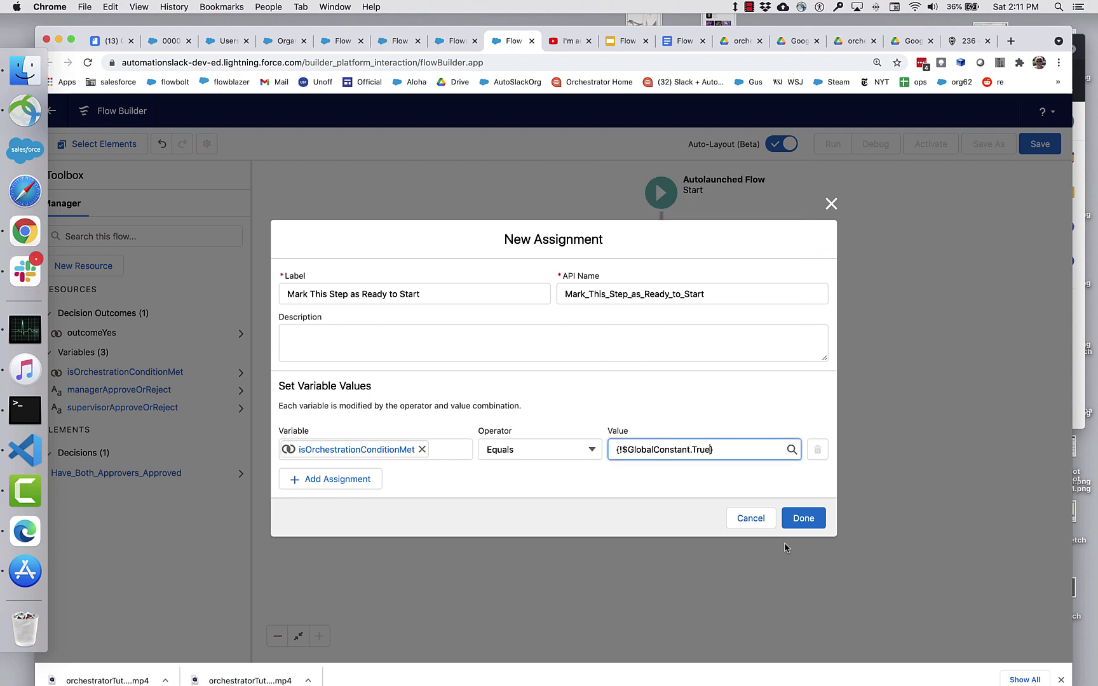
click(799, 518)
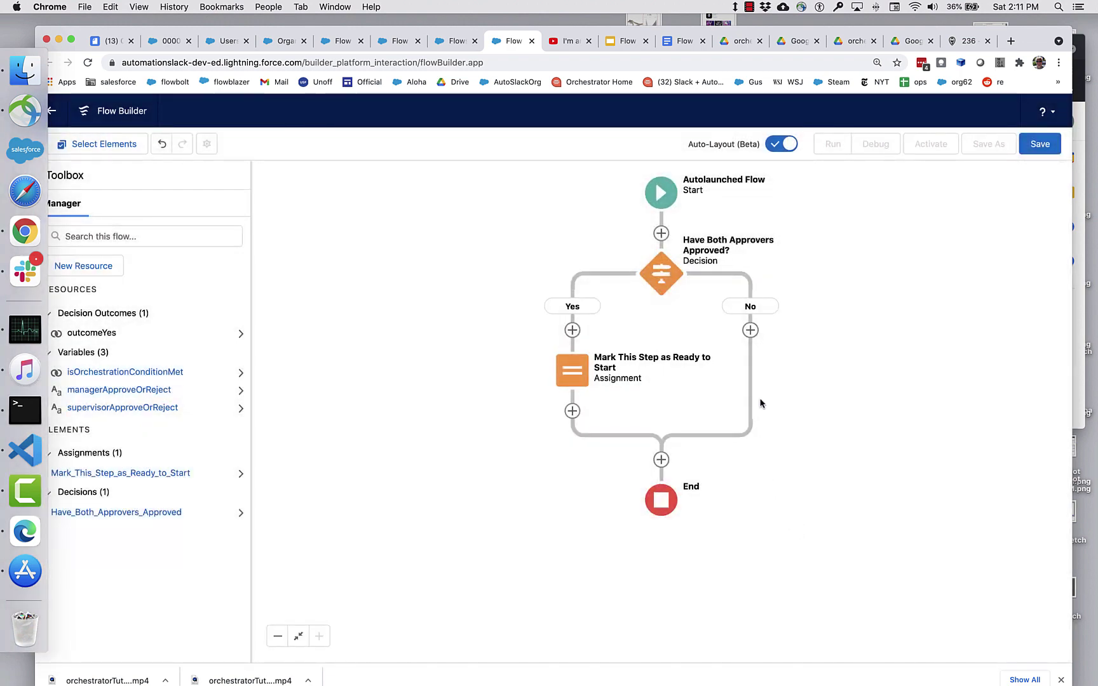
Add a 'Mark as Not Ready to Start' assignment on the No branch setting isOrchestrationConditionMet to $GlobalConstant.False, then save
click(751, 330)
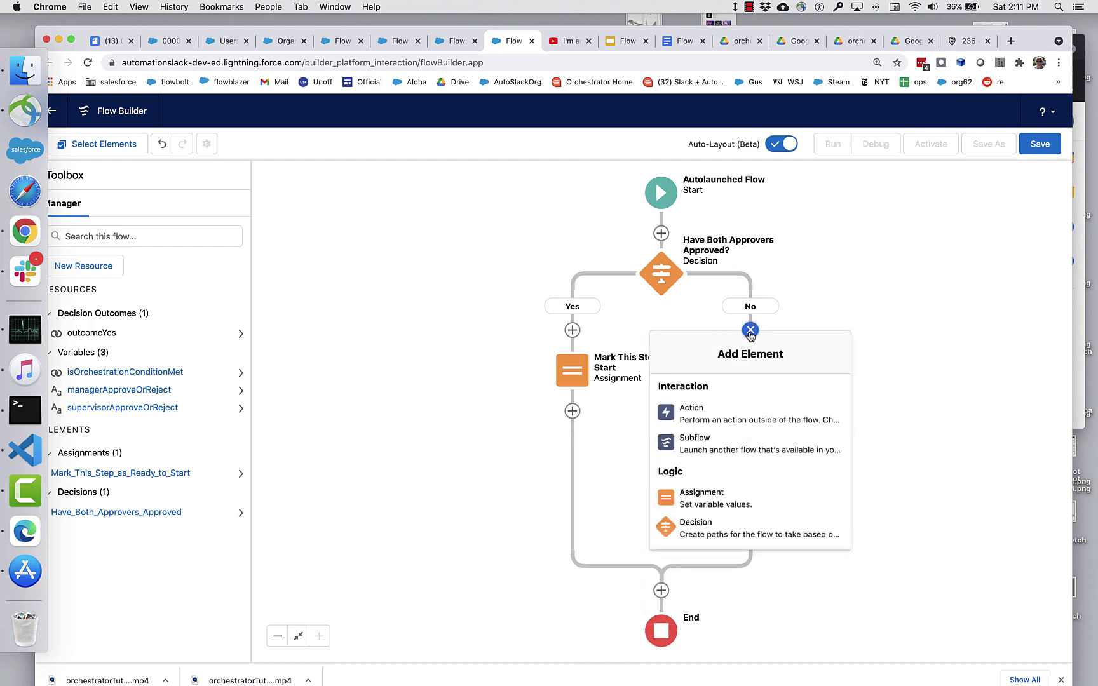
click(713, 494)
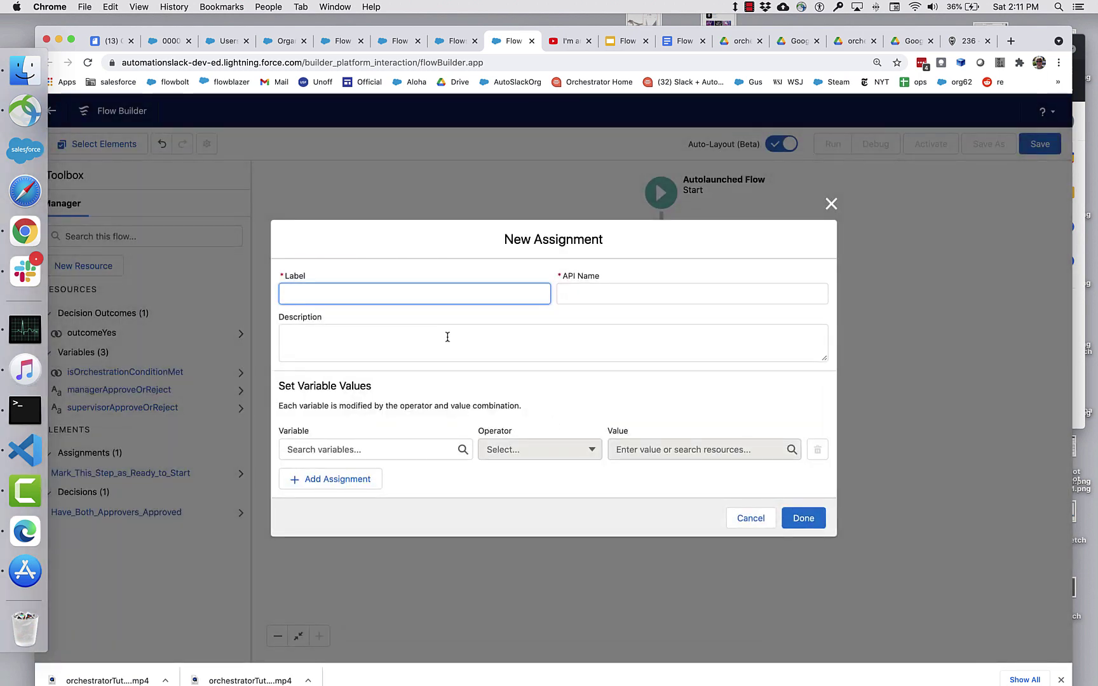
text(Mark as Not Ready to Start)
click(393, 449)
click(362, 521)
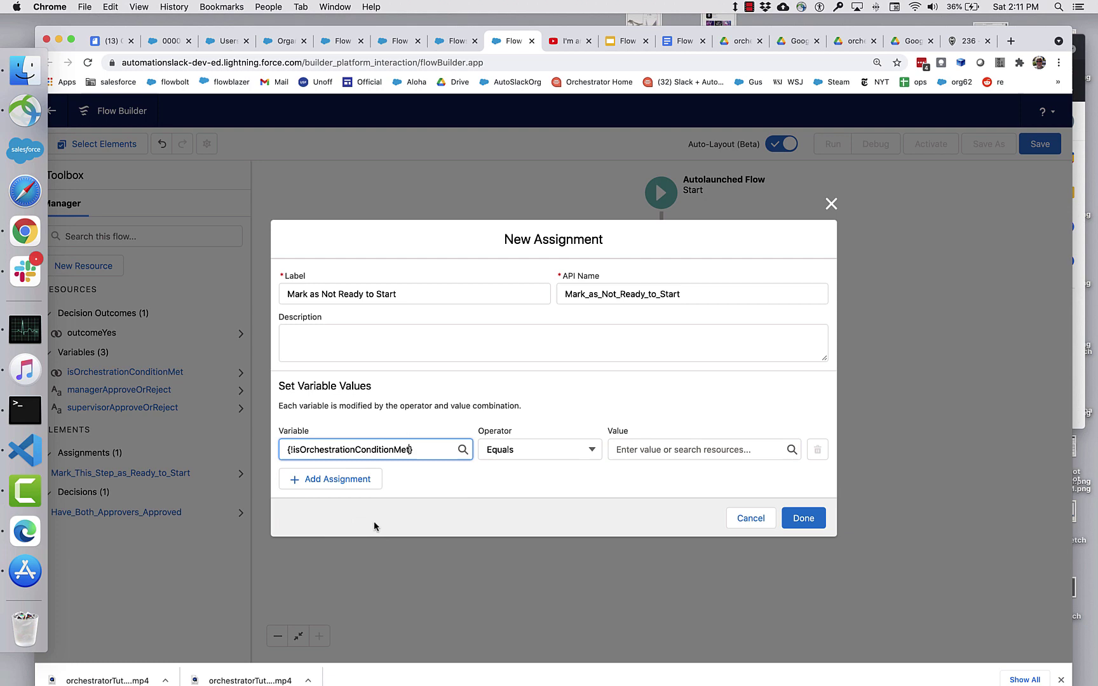
click(646, 452)
click(708, 279)
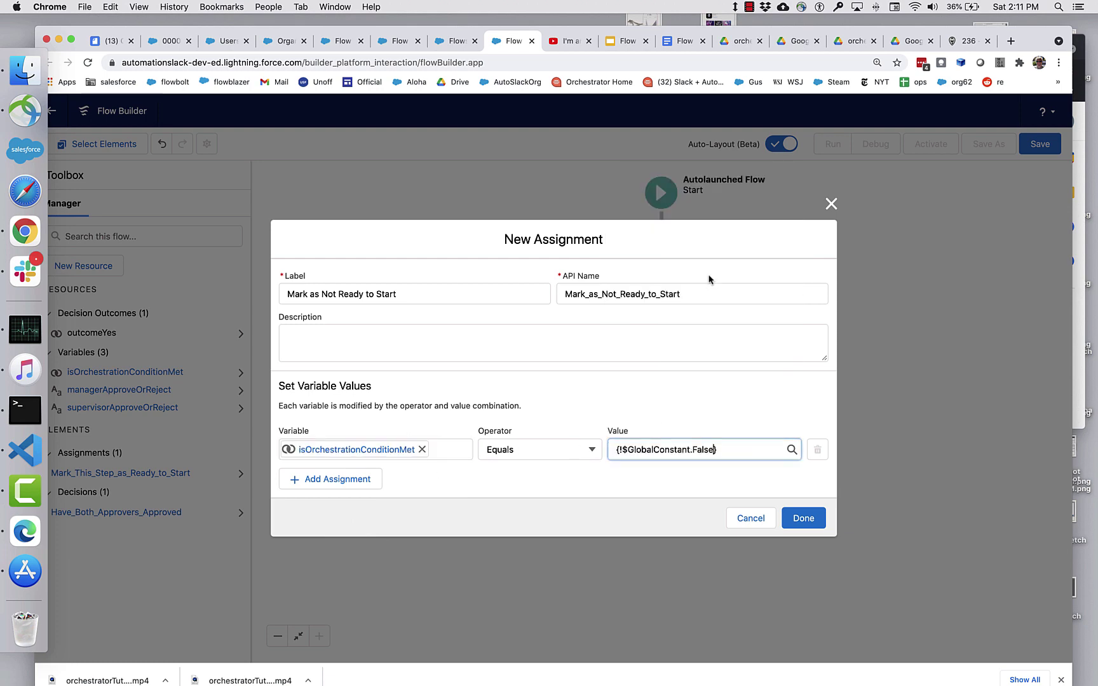
click(803, 519)
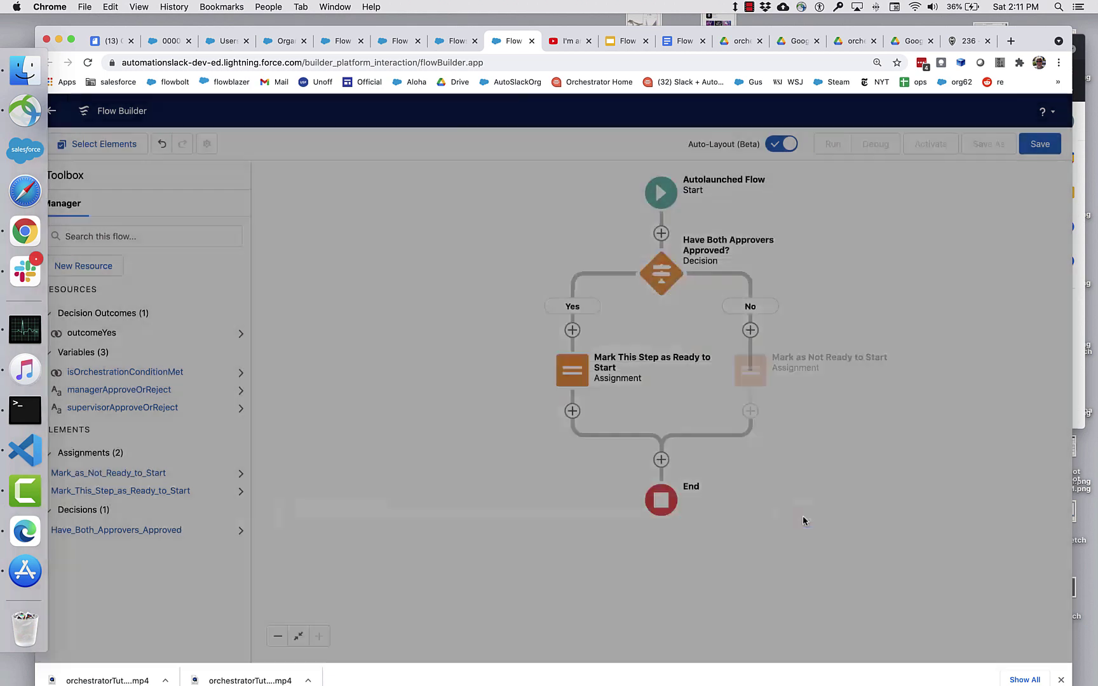
click(1040, 144)
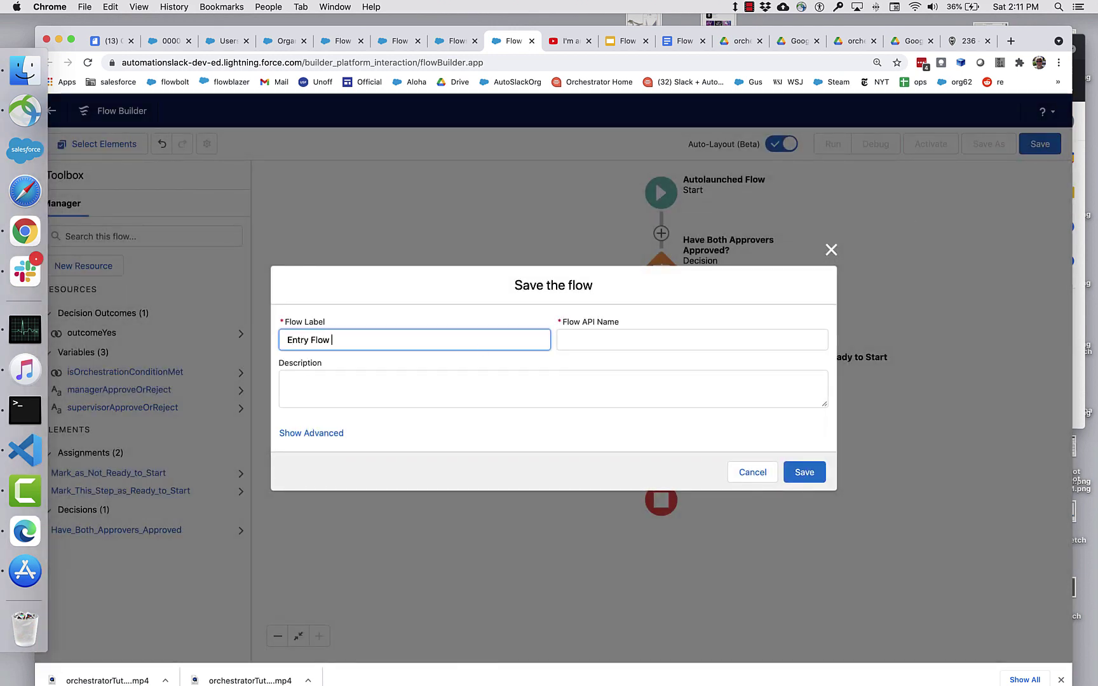
Save the entry flow as 'Entry Flow - Have Both Approvals Been Received?' and activate it
text(Entry Flow - Is )
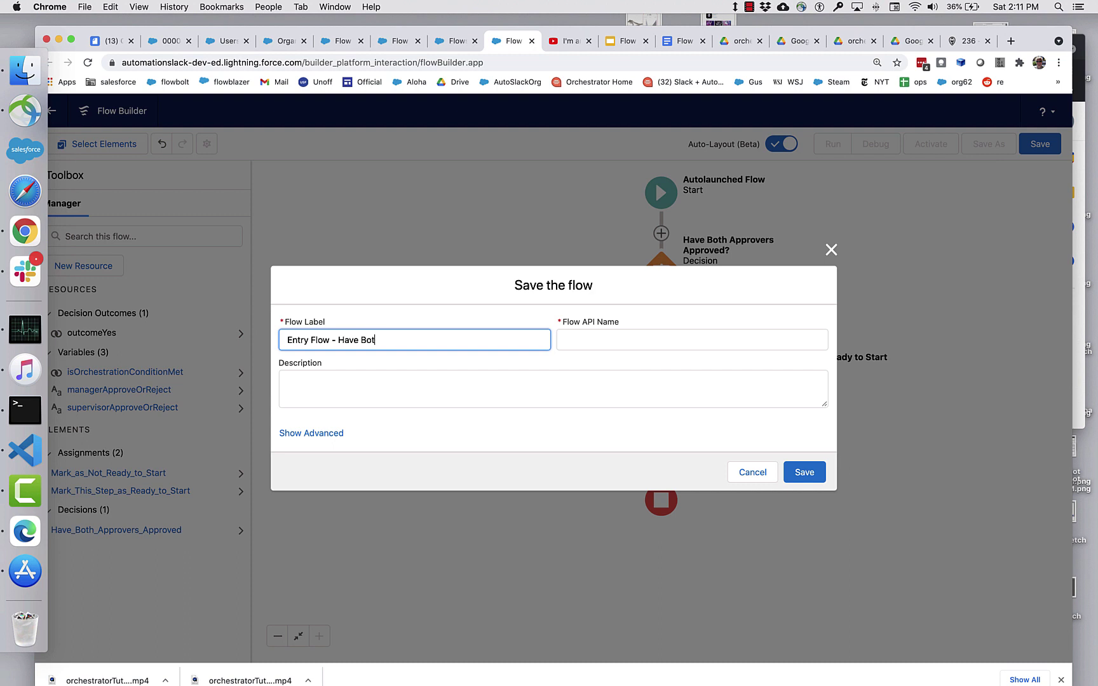
text(h Approvals Been Received?)
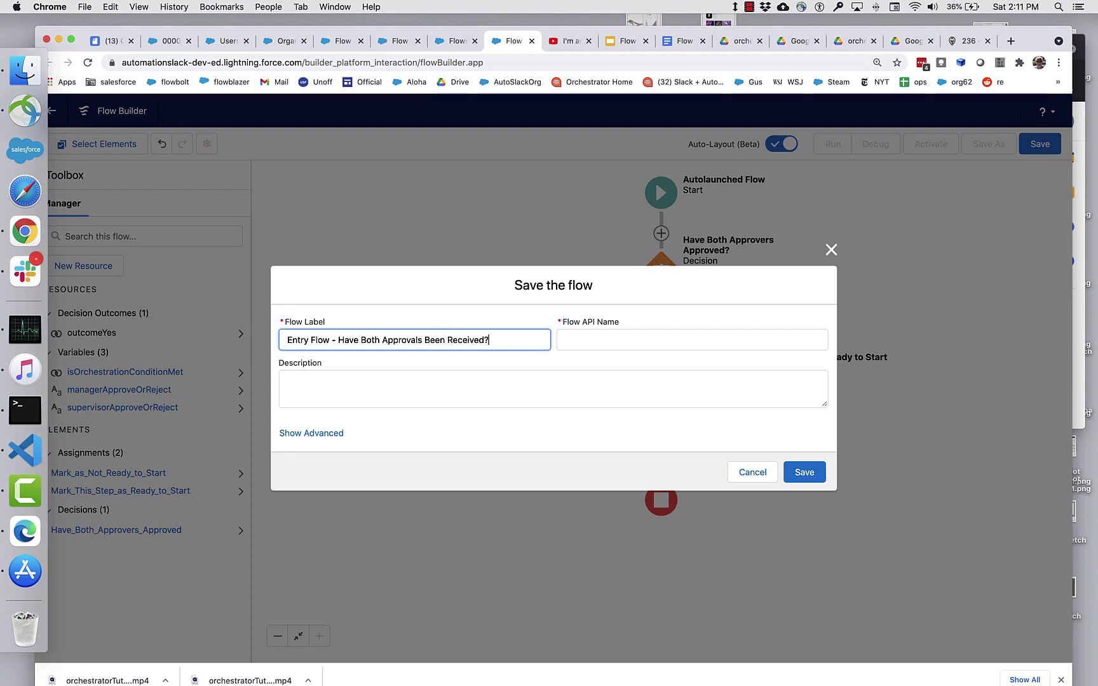
key(Tab)
click(817, 475)
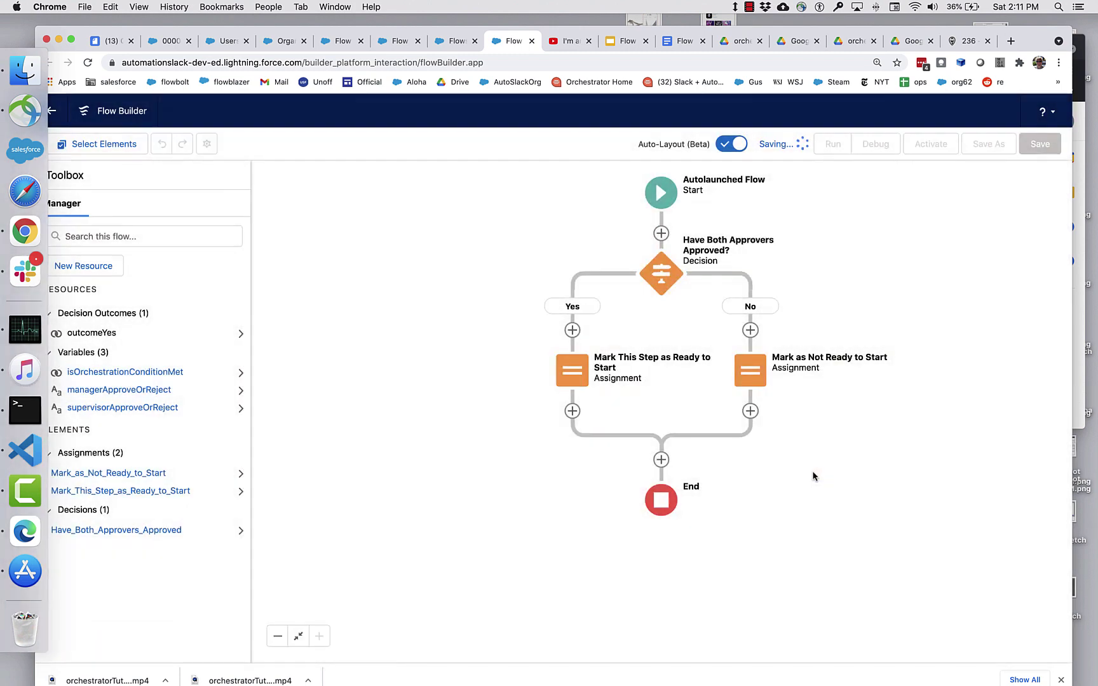
click(931, 143)
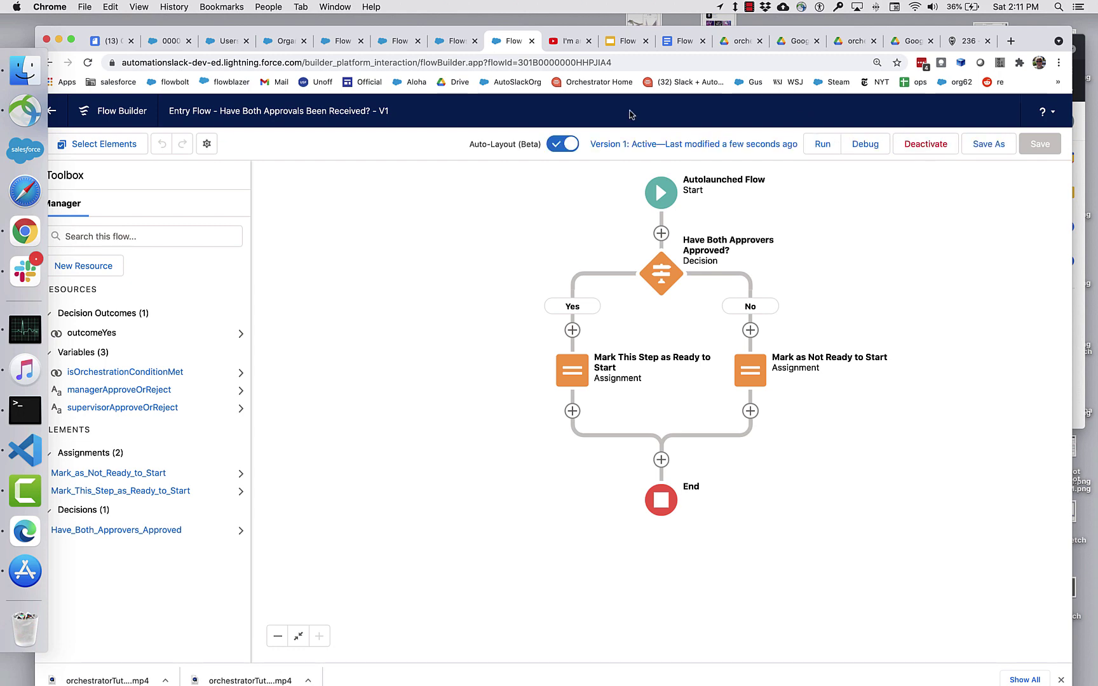
Return to the Orchestration -Parallel Approvals flow and save it
click(449, 42)
click(400, 42)
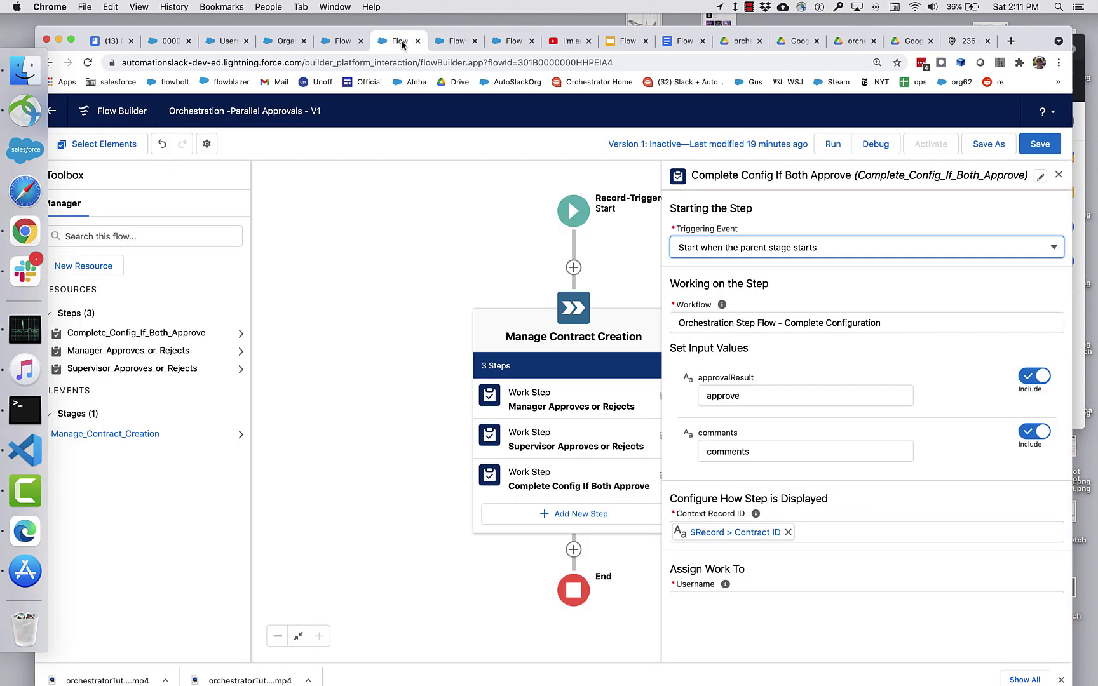
key(super+s)
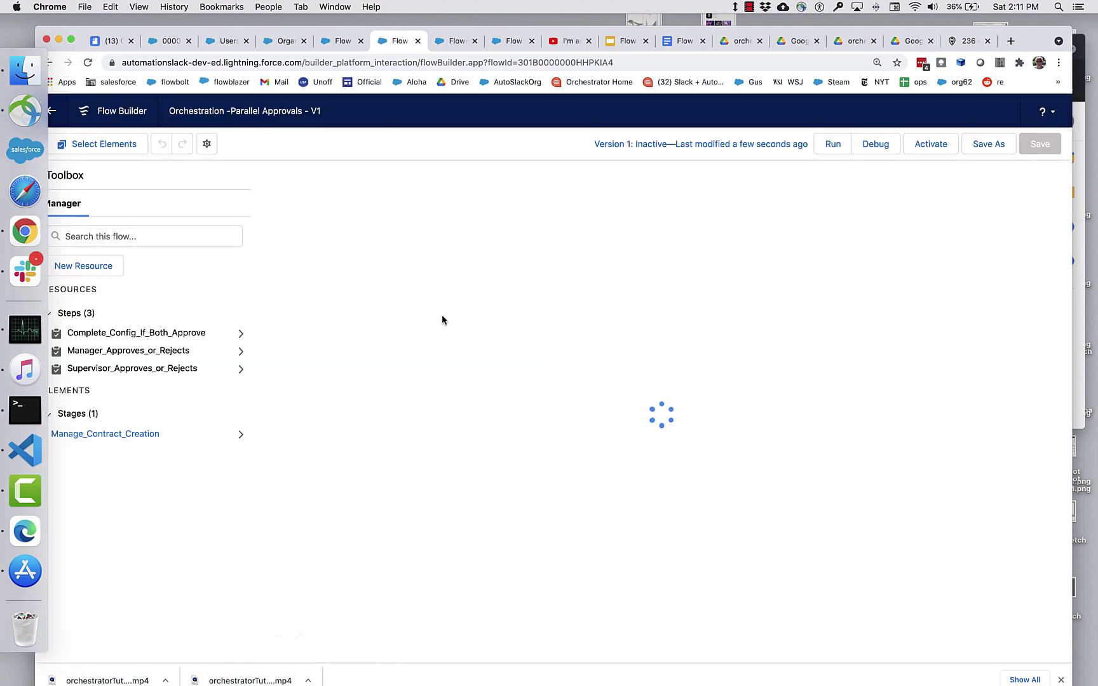
Set Complete Config If Both Approve to Custom. Based On Flow, using the 'Have Both Approvals Been Received?' entry flow
click(667, 572)
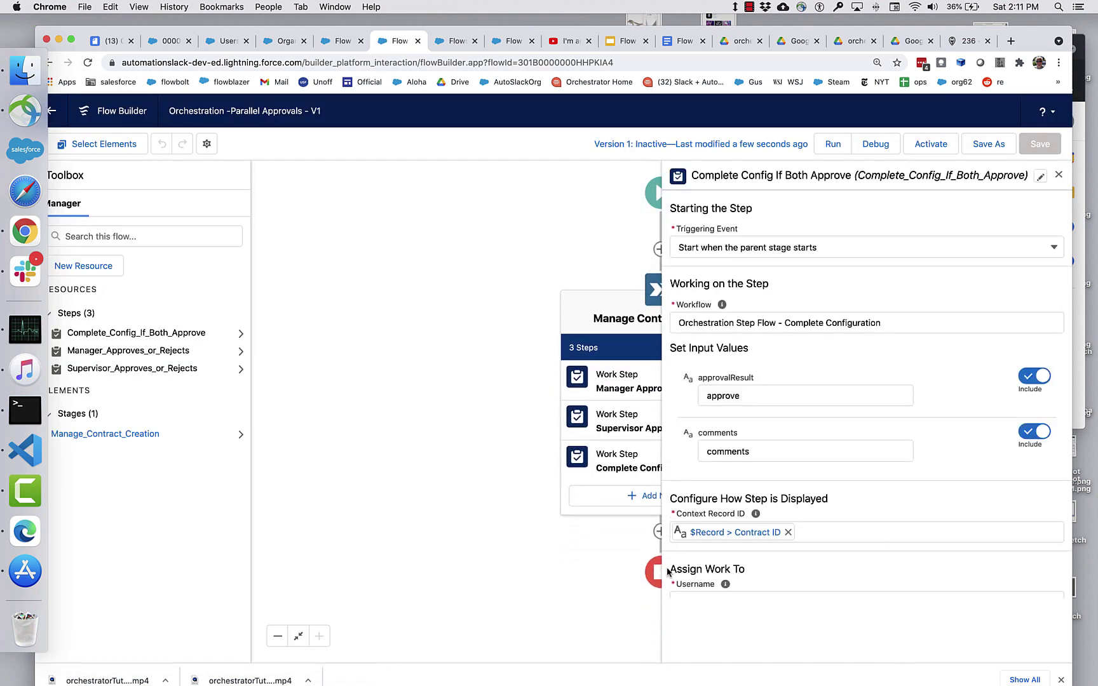
click(811, 247)
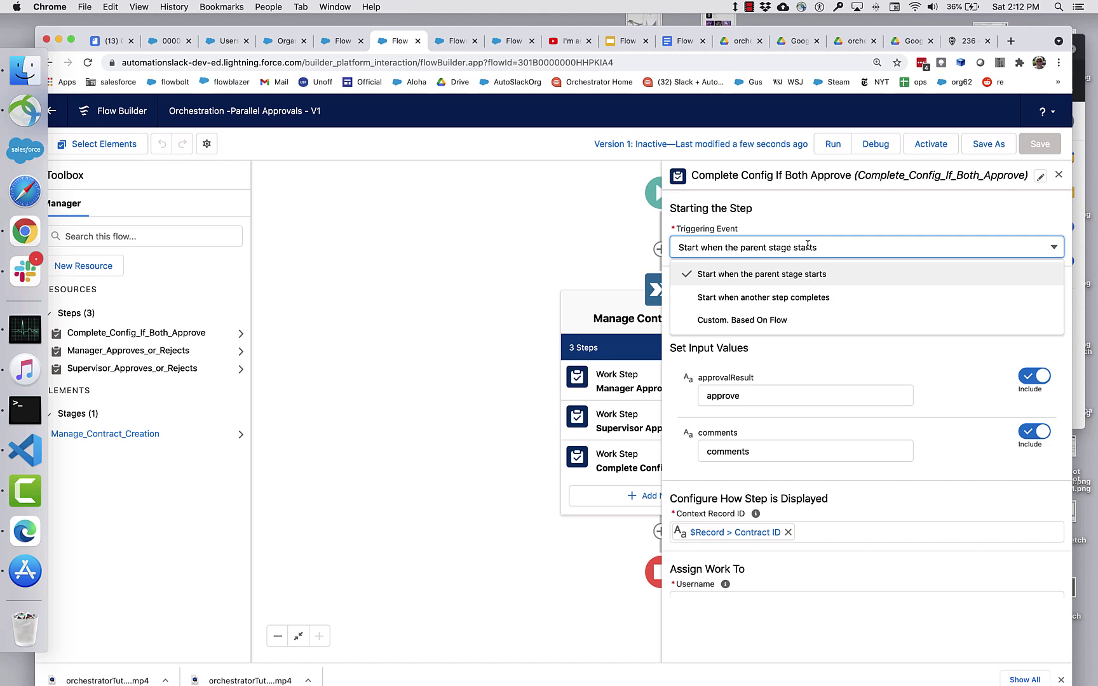
click(771, 324)
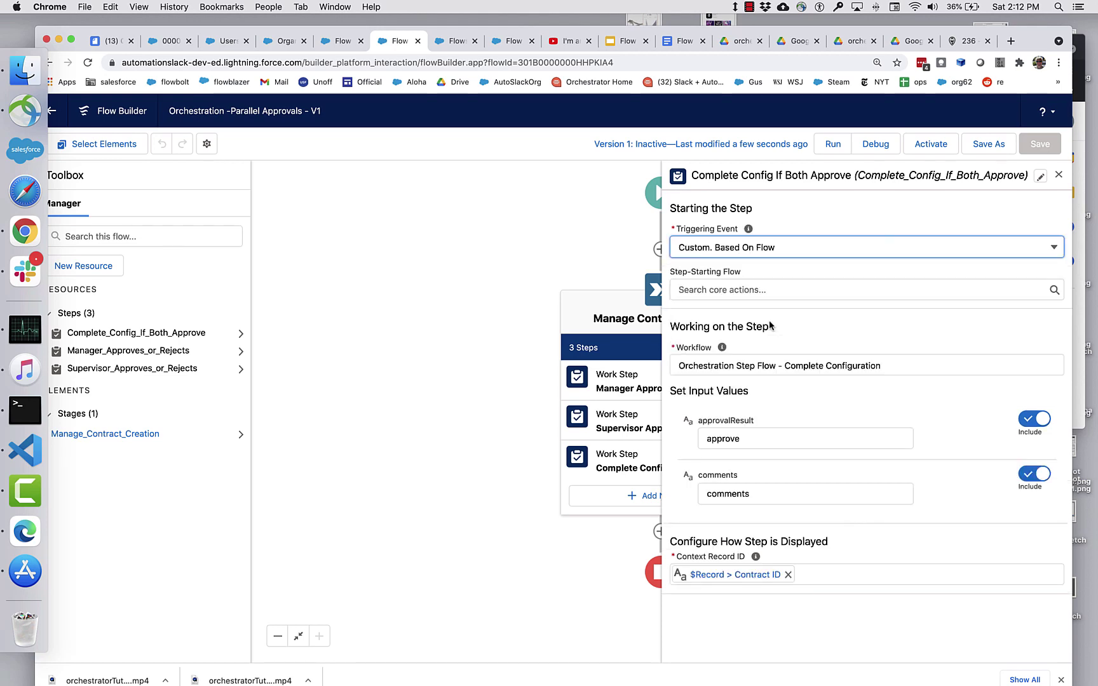
click(752, 288)
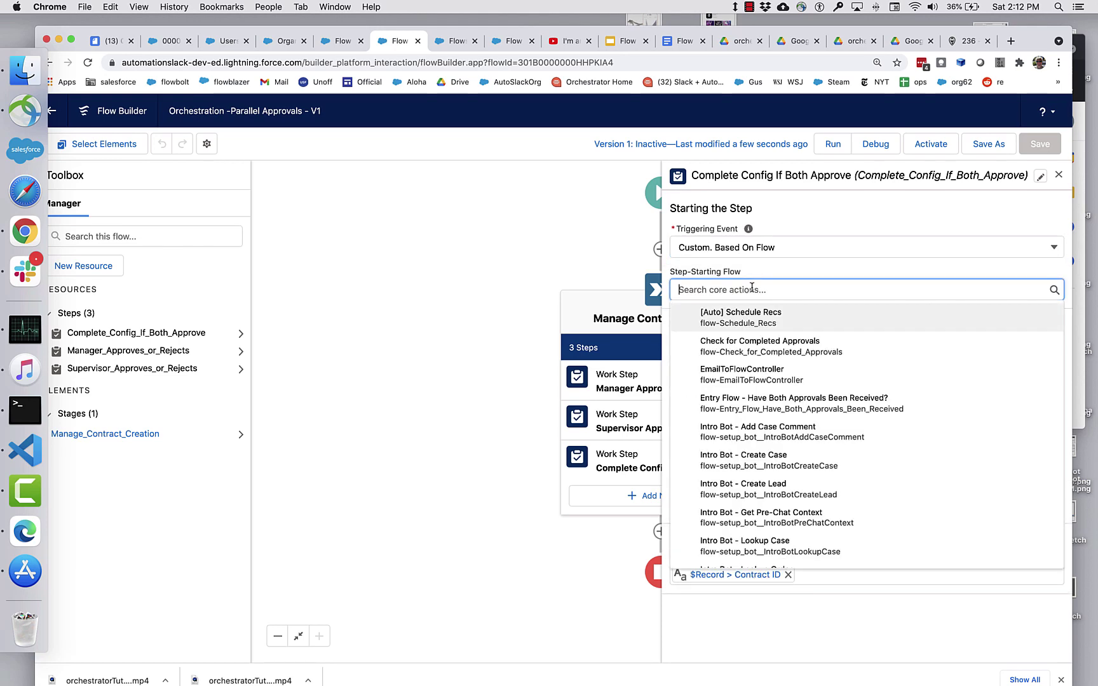
click(761, 400)
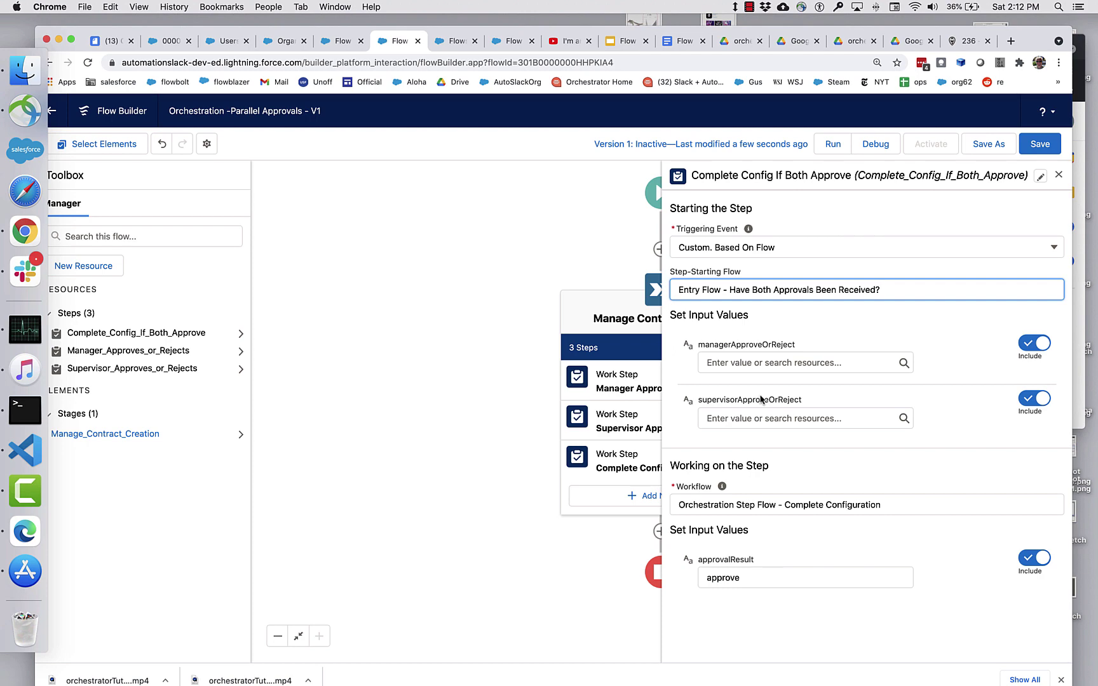
click(764, 352)
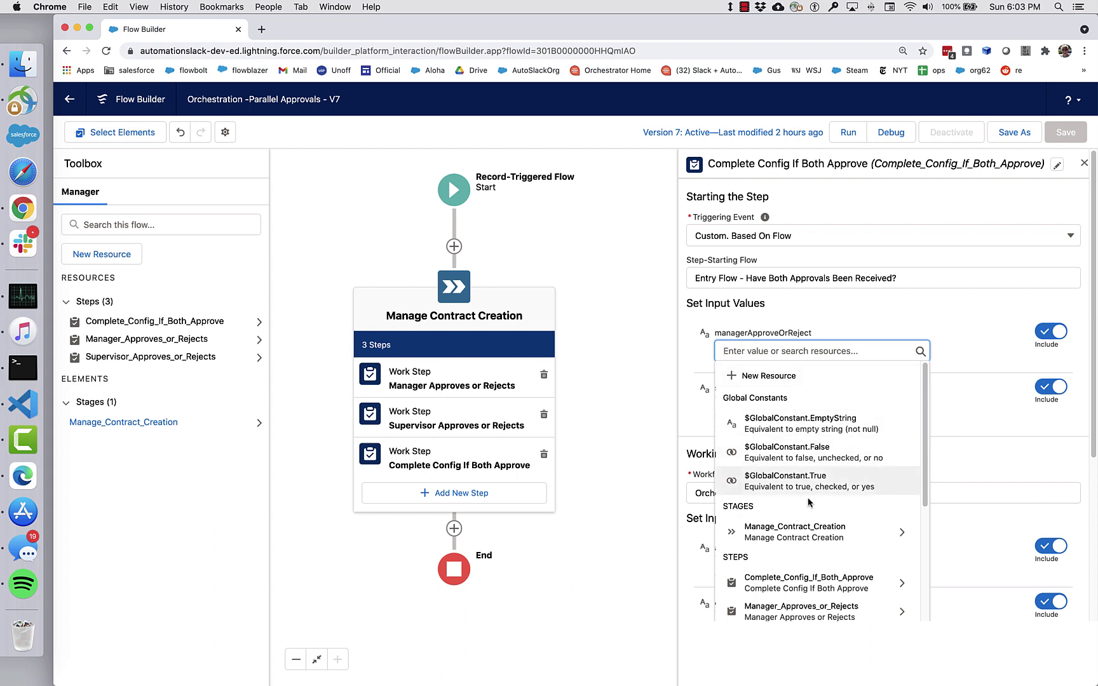
Map managerApproveOrReject and supervisorApproveOrReject to each approval step's Outputs.selectedAction
click(808, 617)
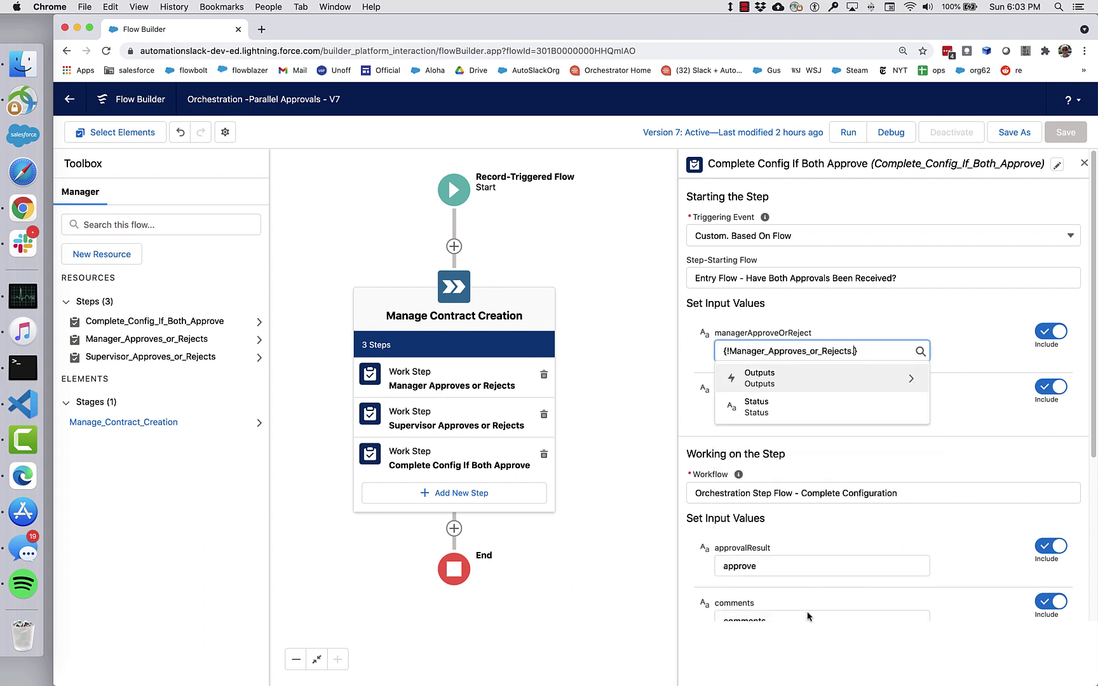
click(786, 382)
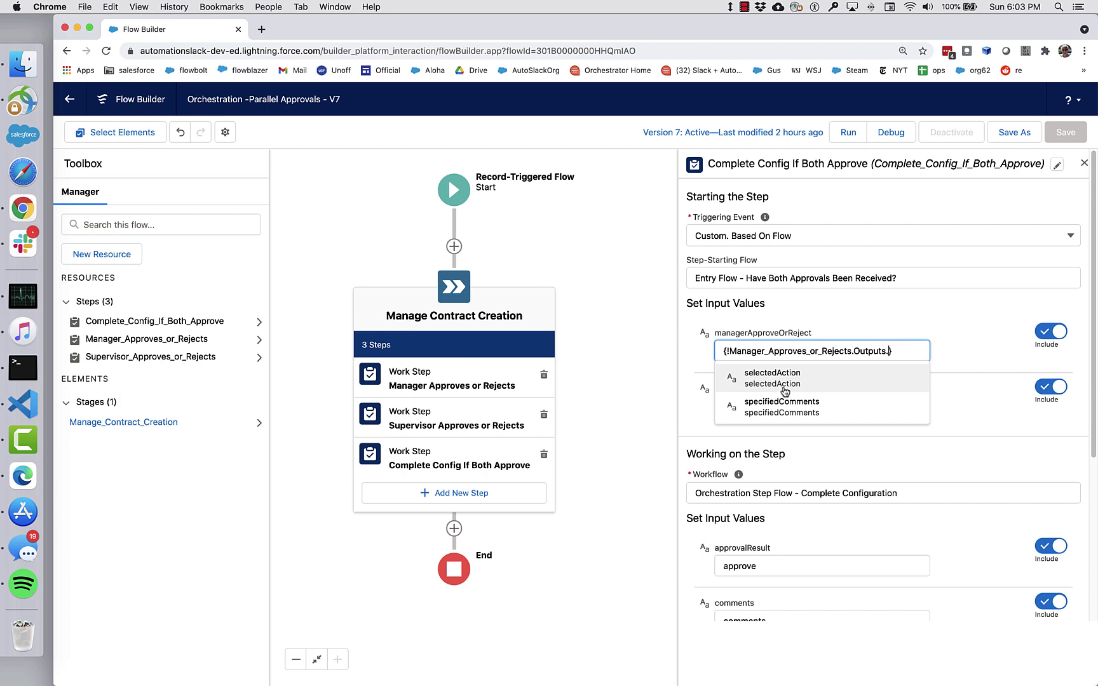
click(772, 380)
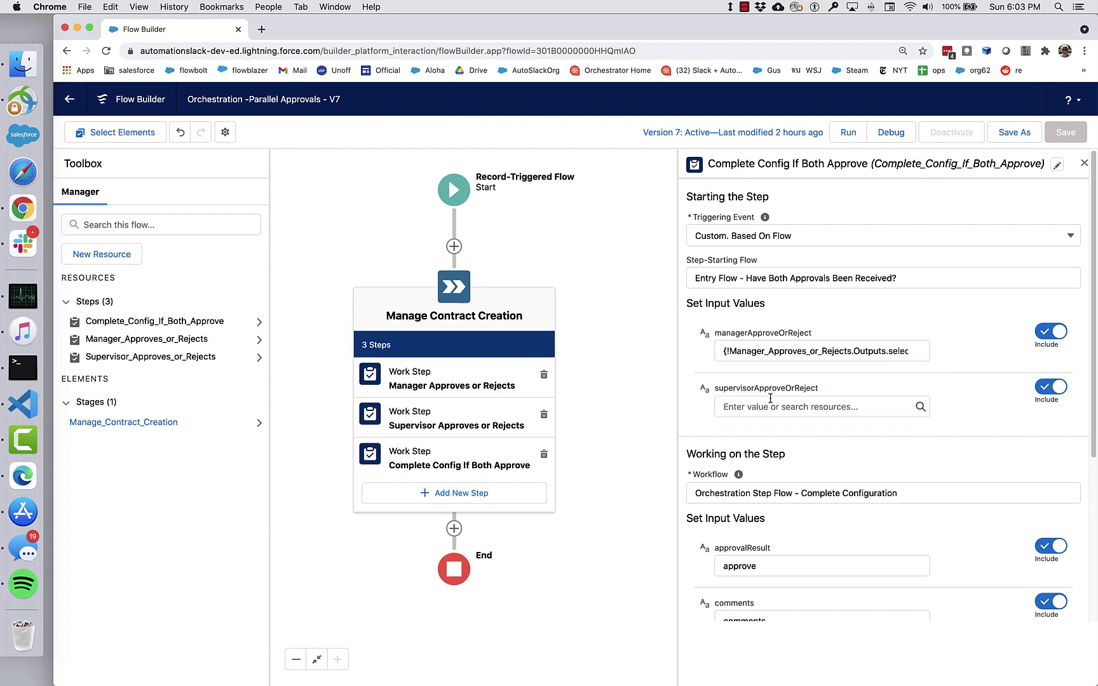
click(771, 402)
scroll(826, 553, down, 2)
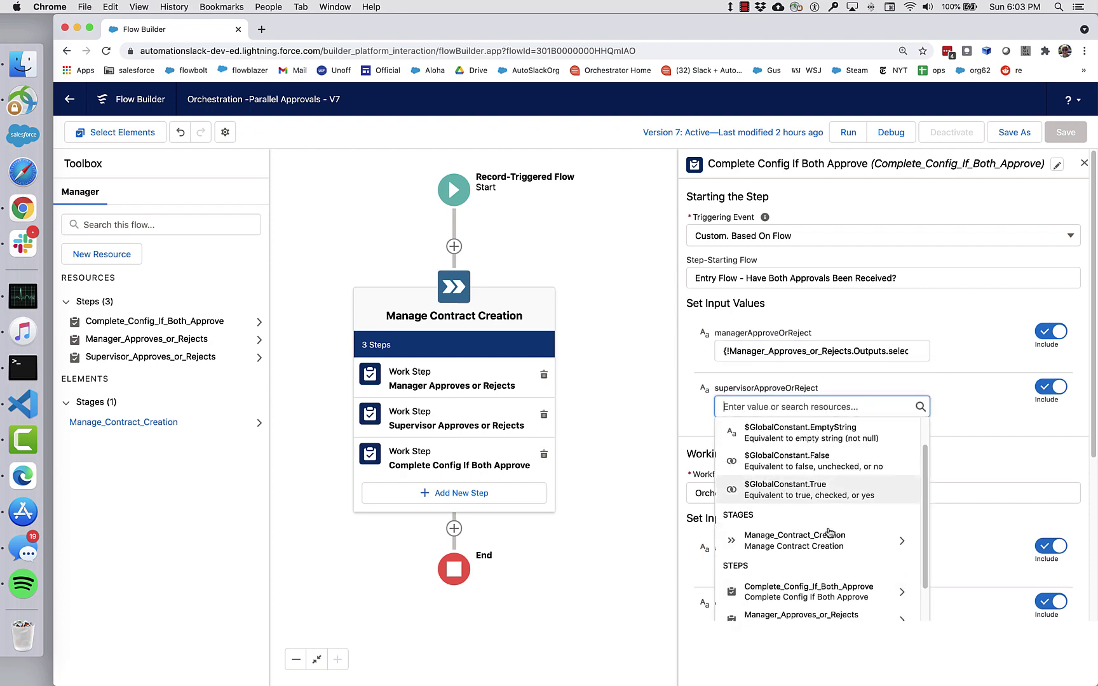
scroll(820, 559, down, 2)
click(814, 528)
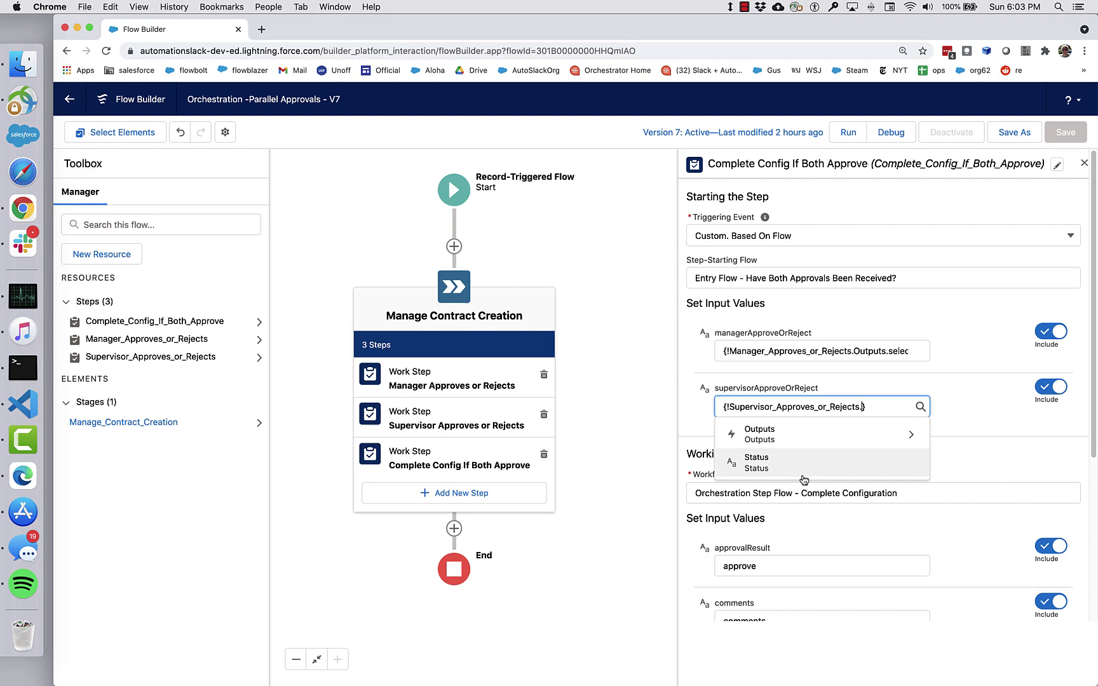
click(788, 437)
click(789, 437)
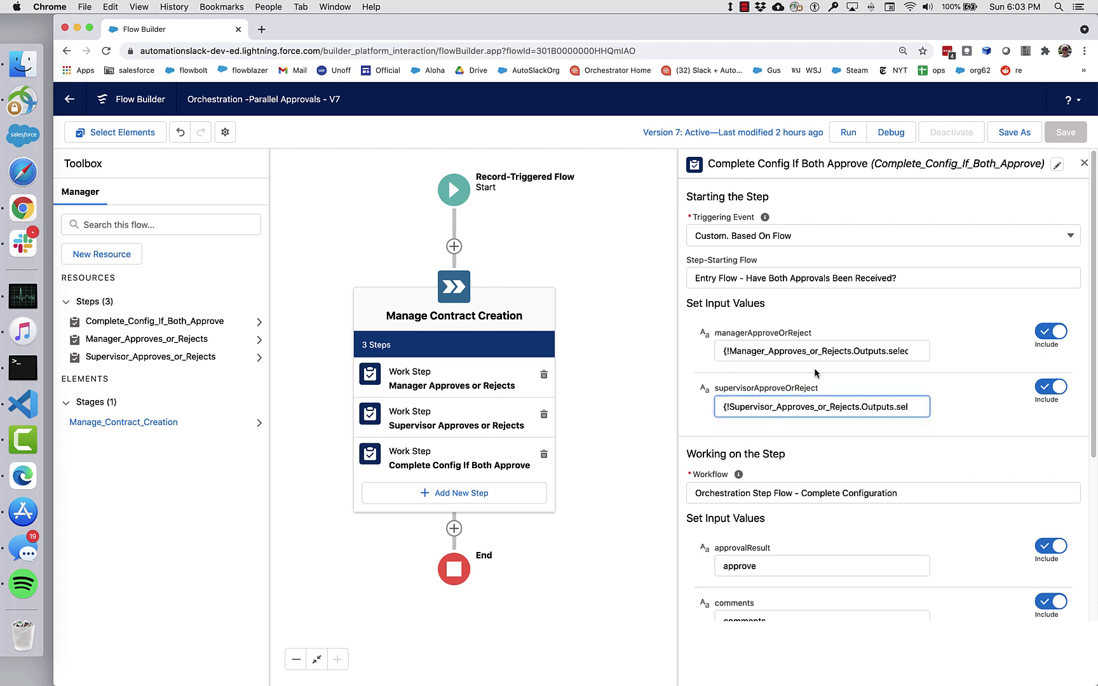
Save the orchestration as a new version 8 and activate it
click(1013, 132)
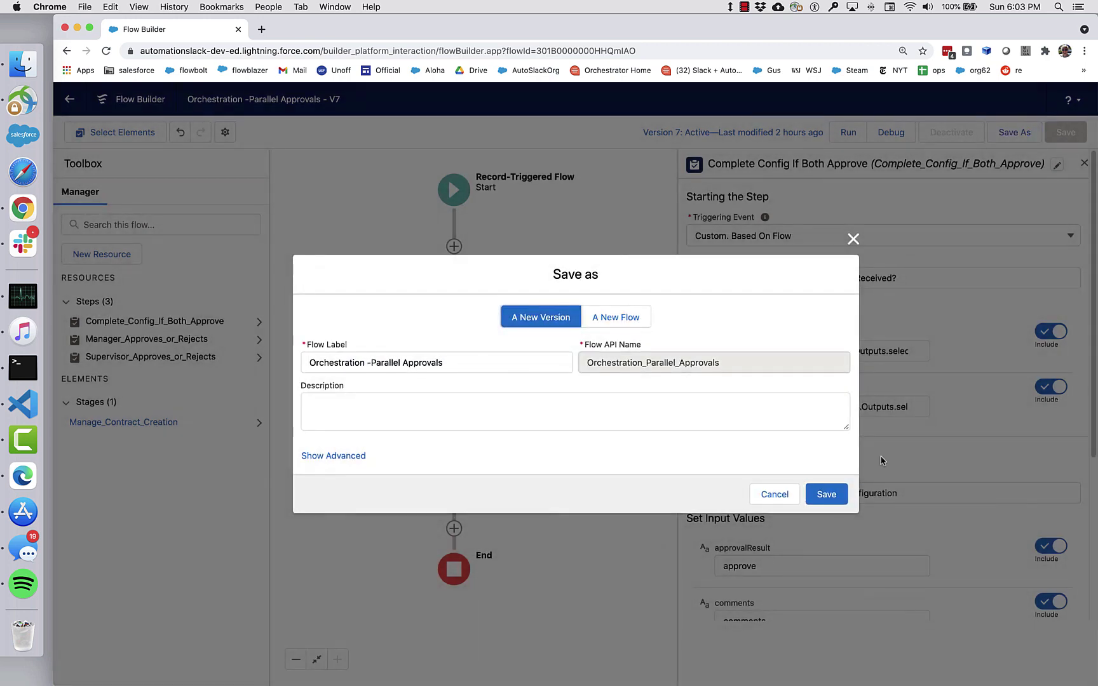
click(826, 494)
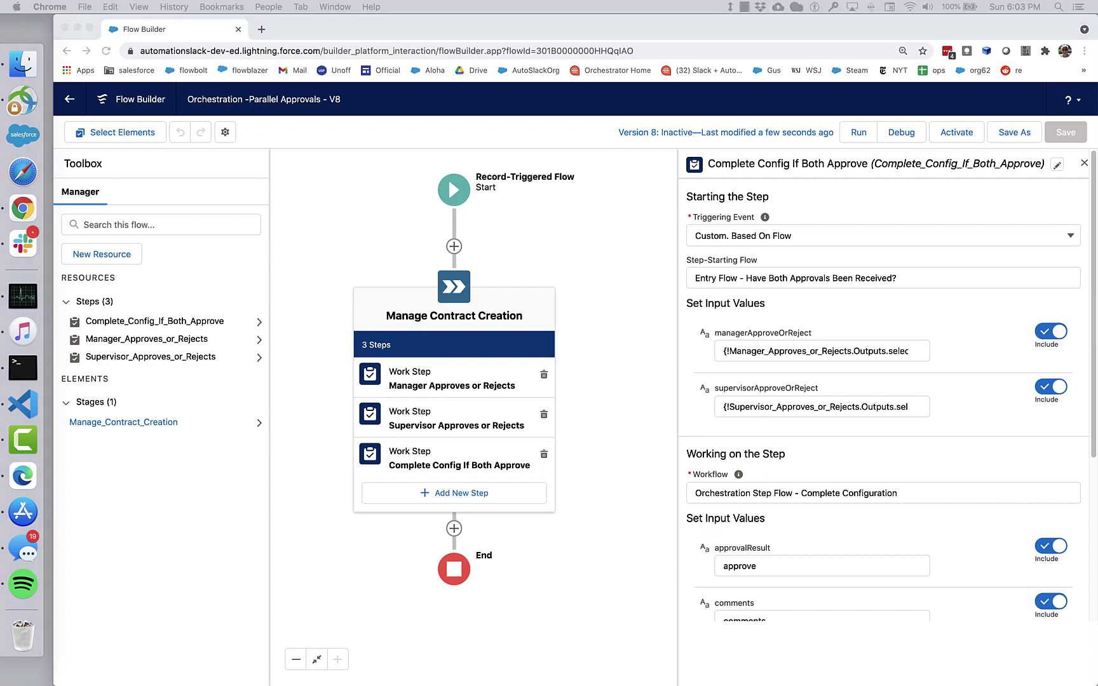
click(960, 132)
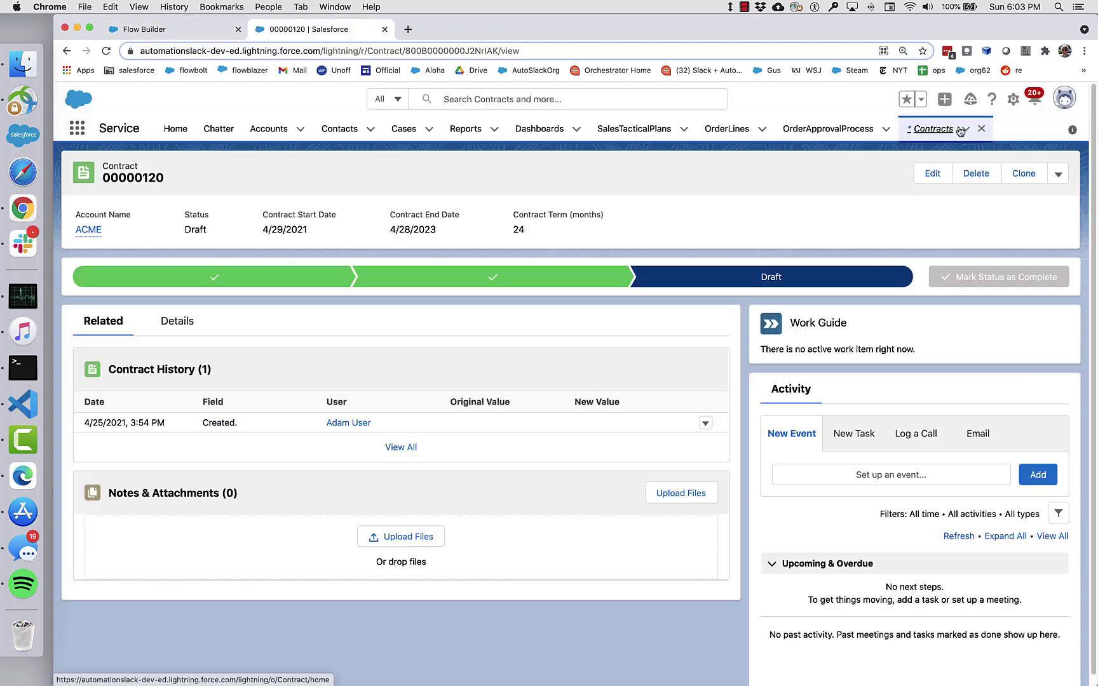
click(933, 130)
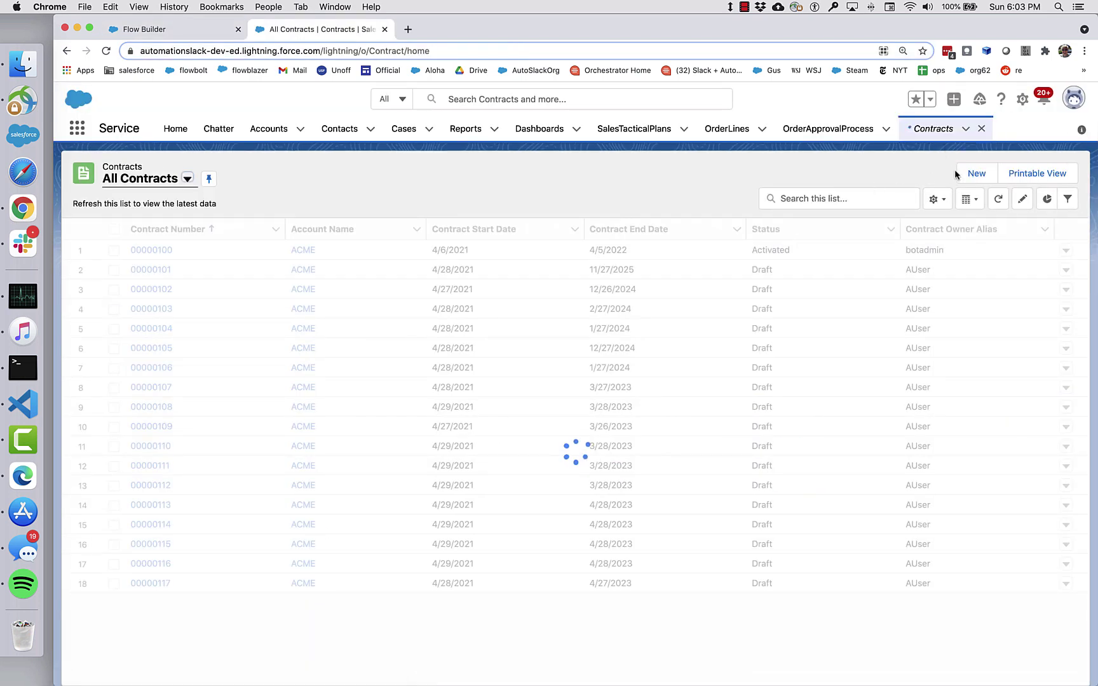
Create a Draft contract for account ACME starting 4/28/2021 with a 24-month term
click(973, 175)
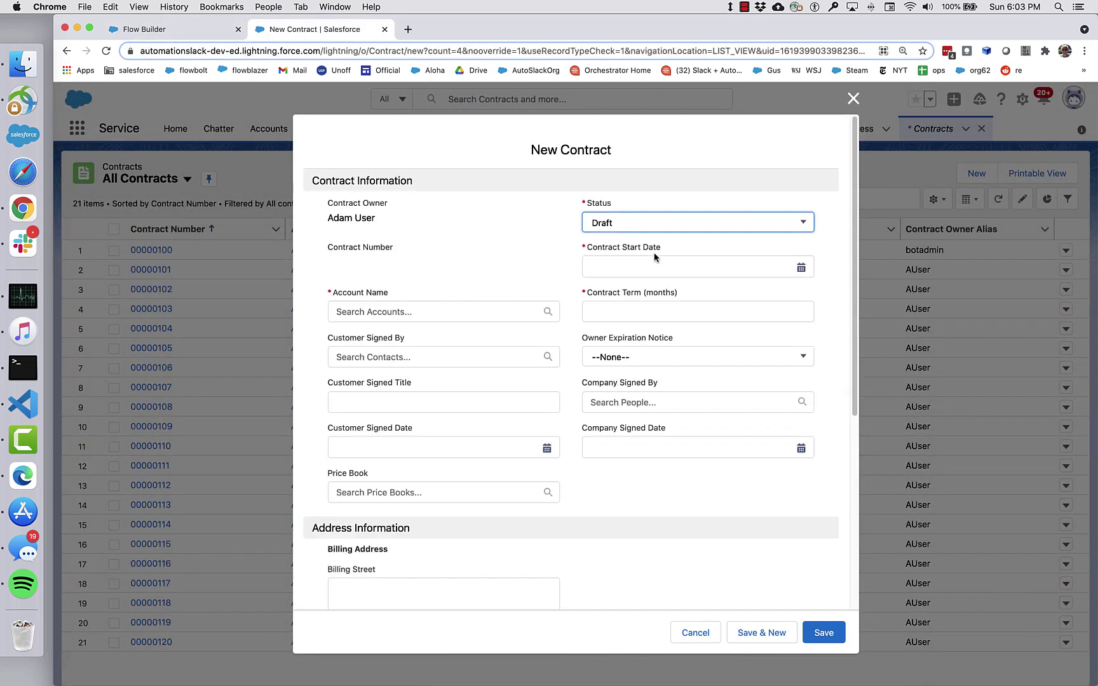
click(661, 262)
click(671, 443)
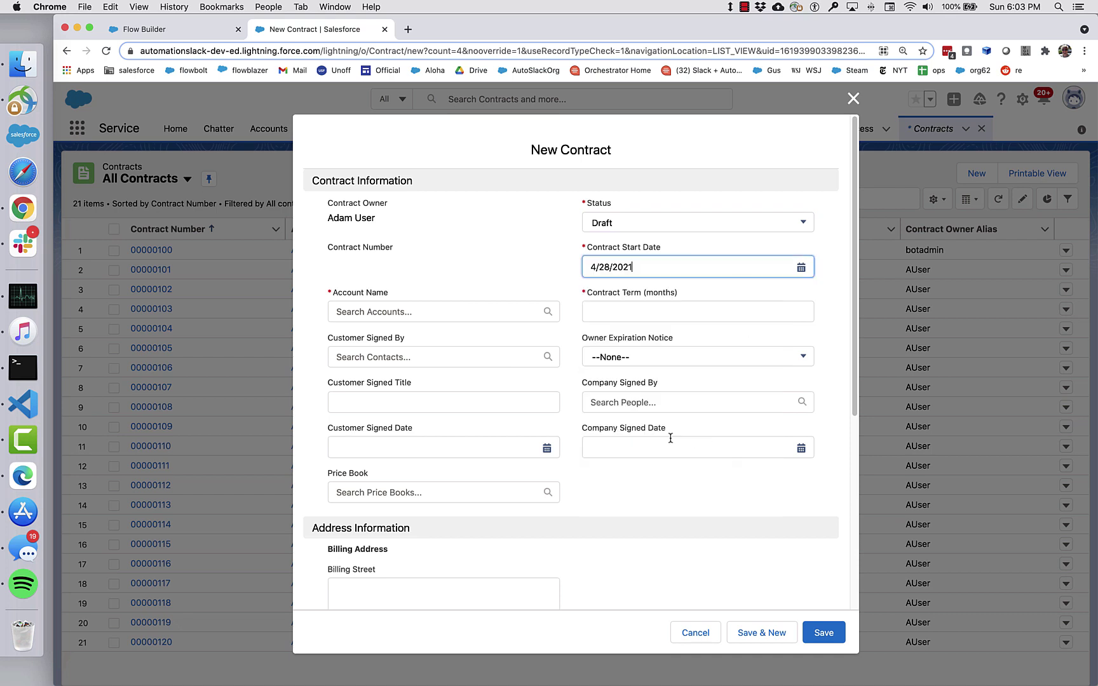
click(613, 309)
text(24)
click(464, 314)
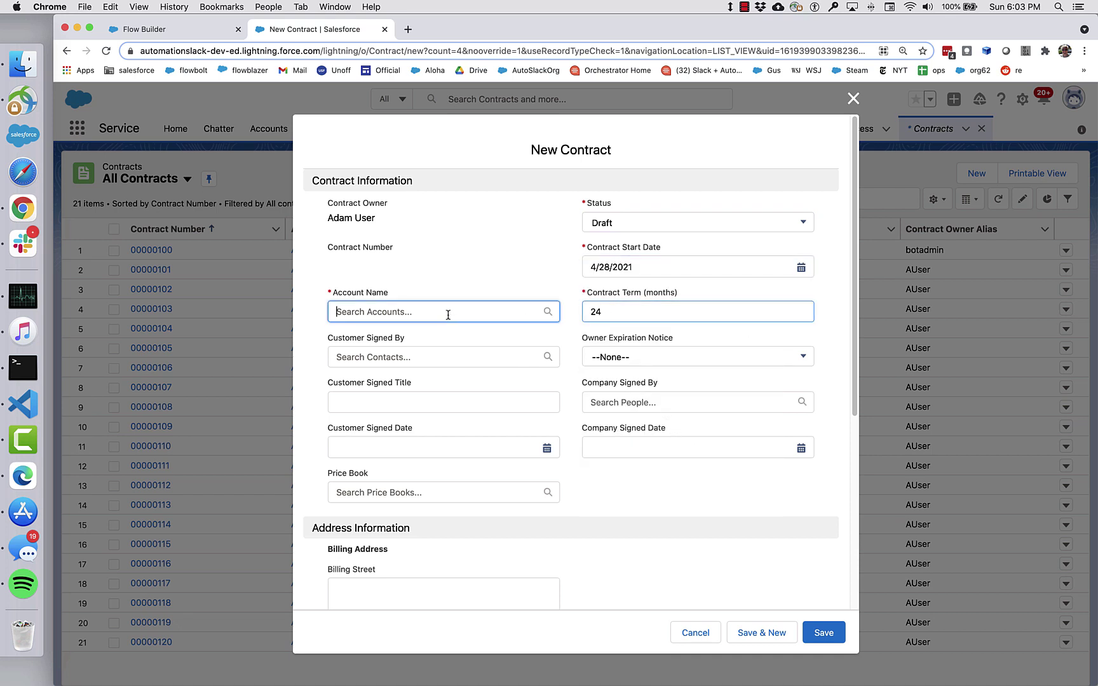
click(387, 347)
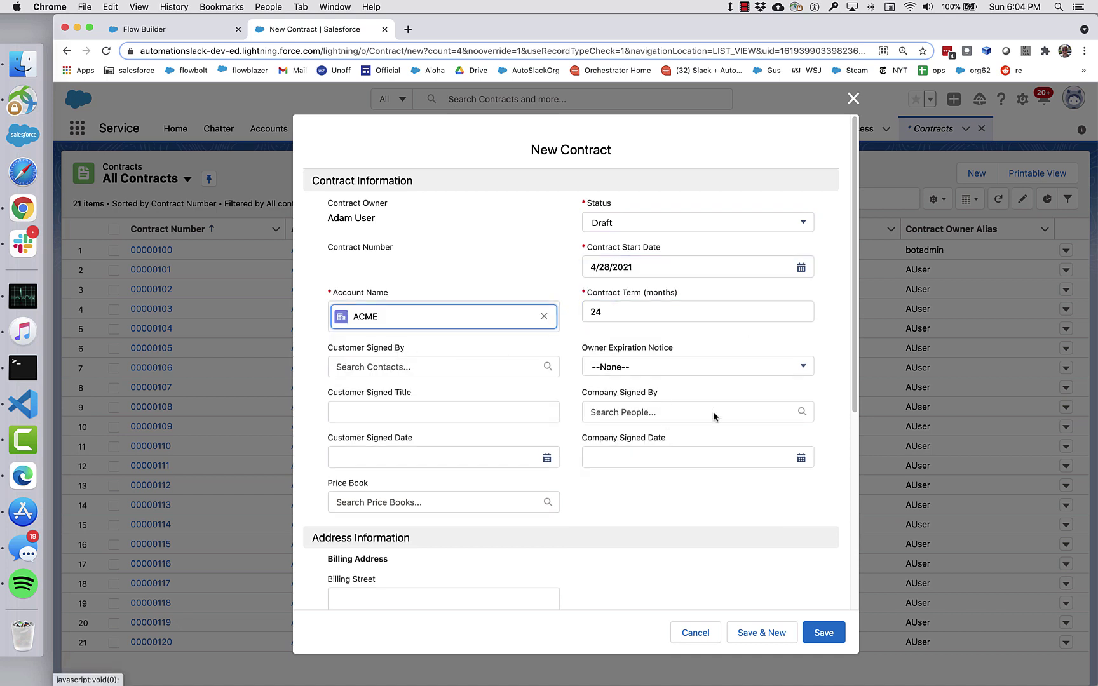
click(820, 636)
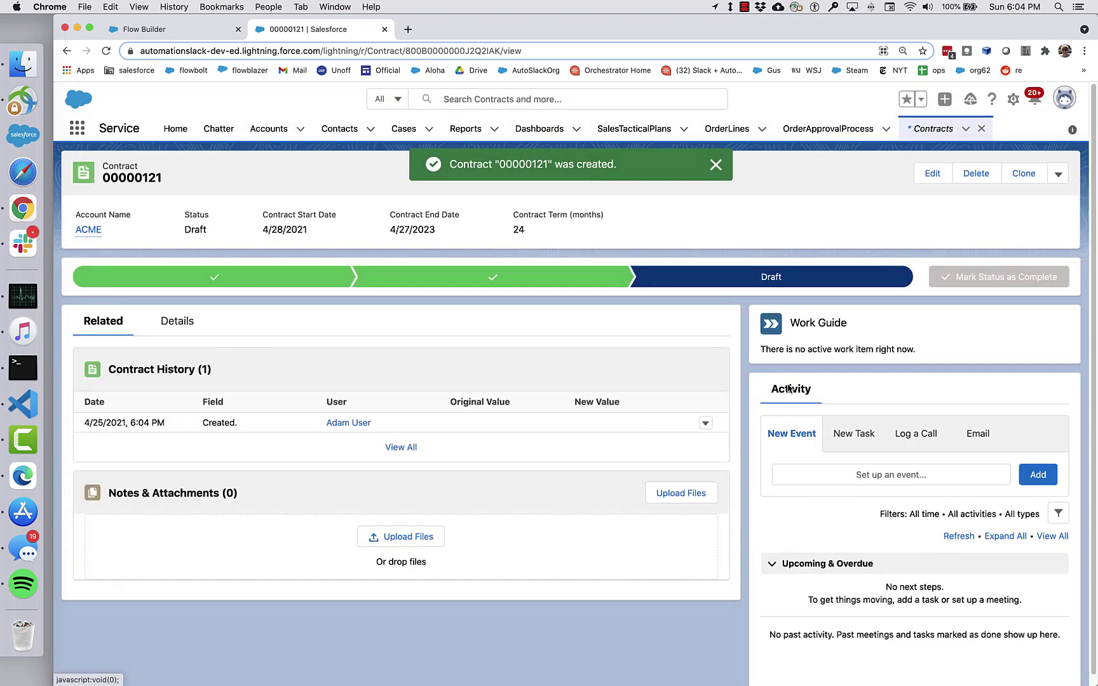
key(super+Tab)
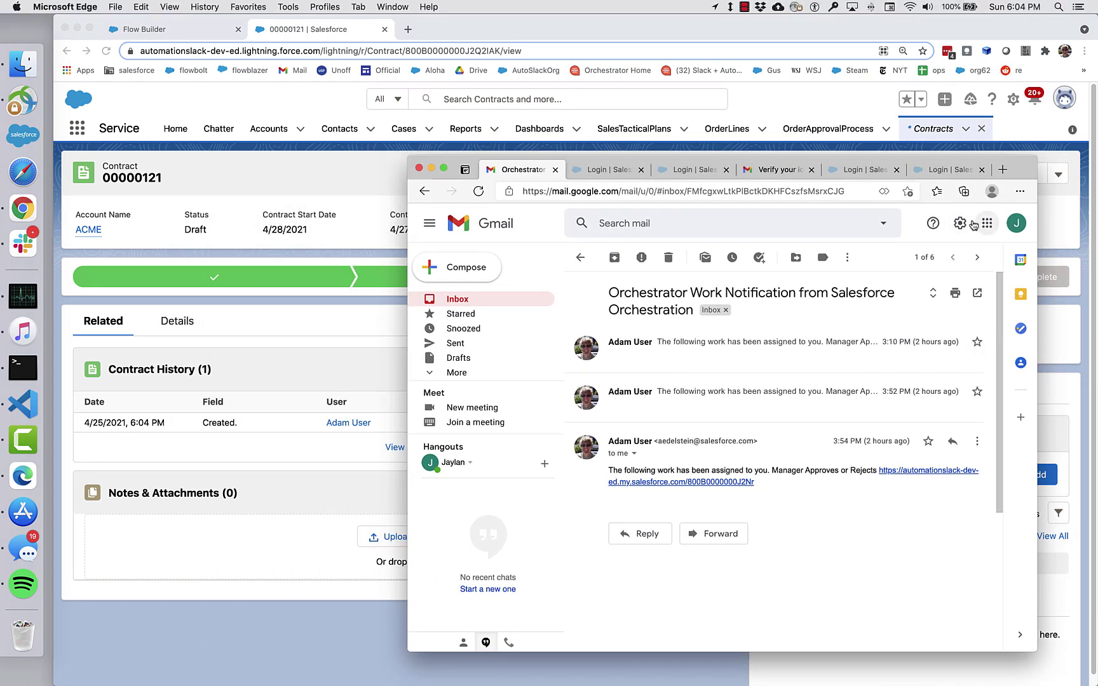
Reload the mailbox and open the newest Orchestrator Work Notification email
click(478, 191)
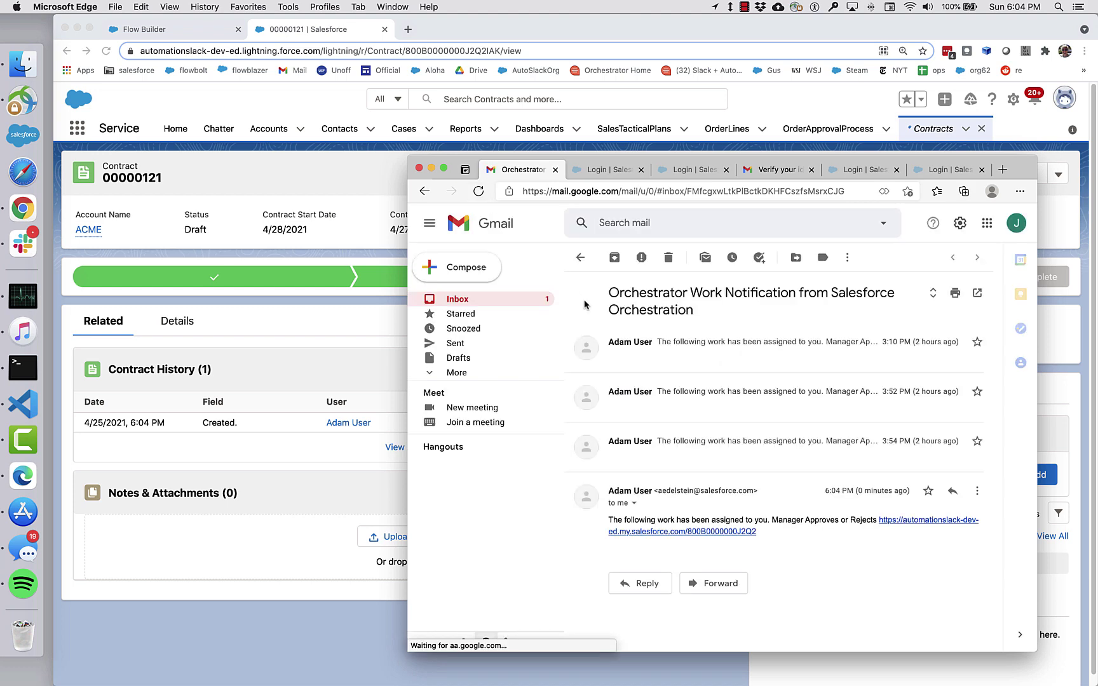
click(461, 300)
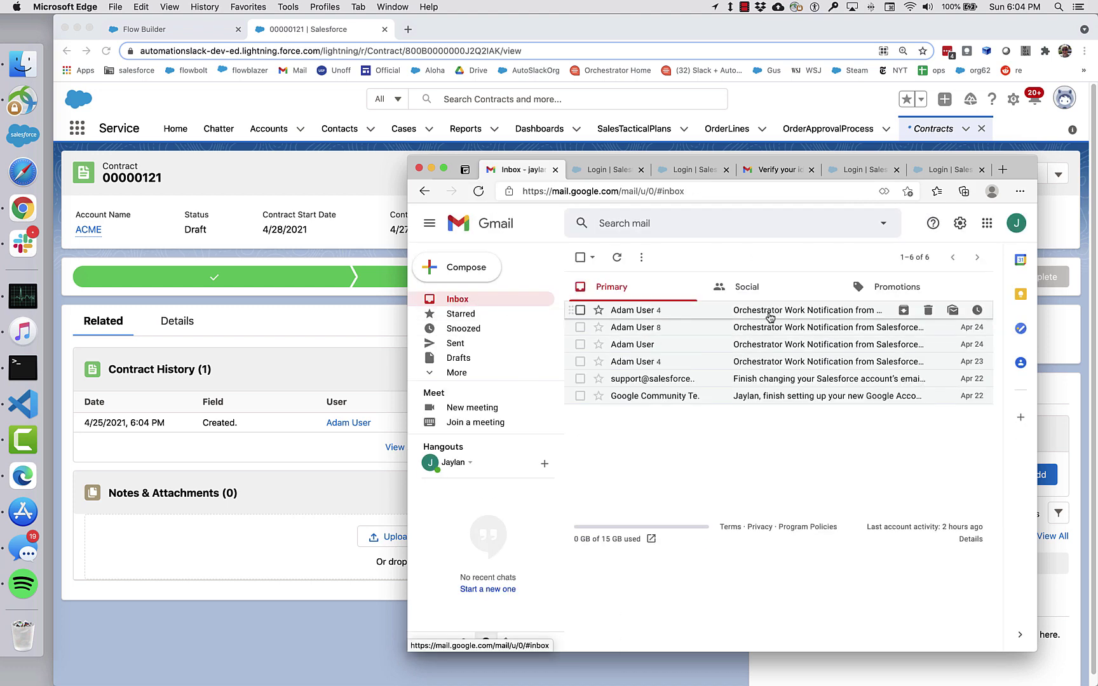
click(787, 308)
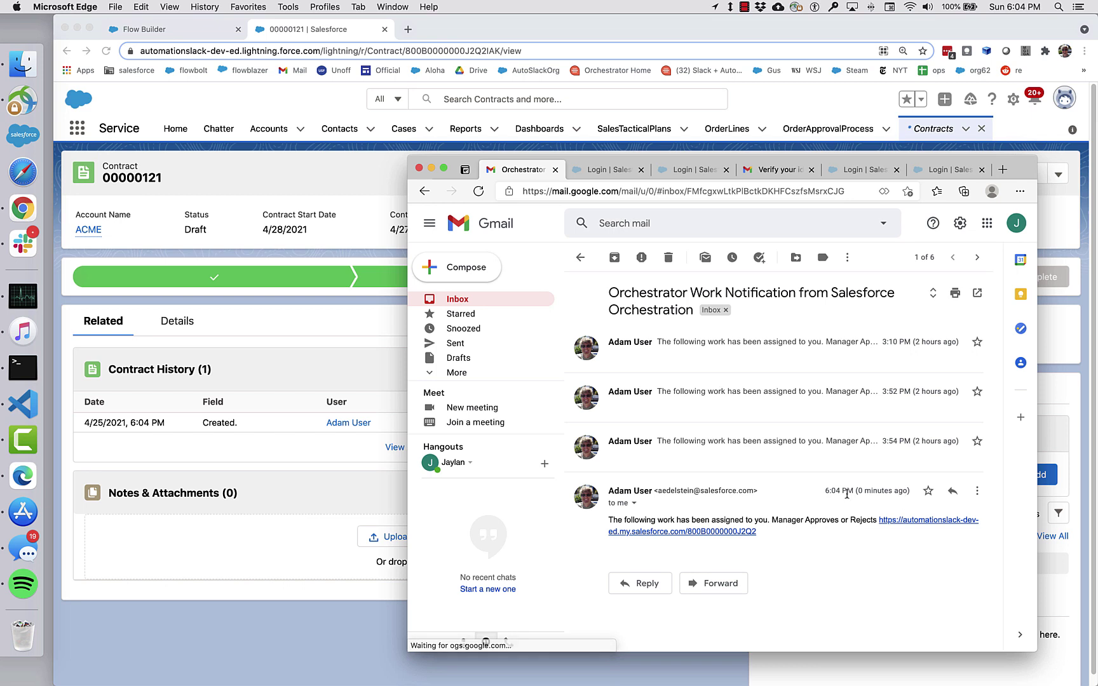
Follow the email's Salesforce link and sign in with the manager's saved login
click(907, 530)
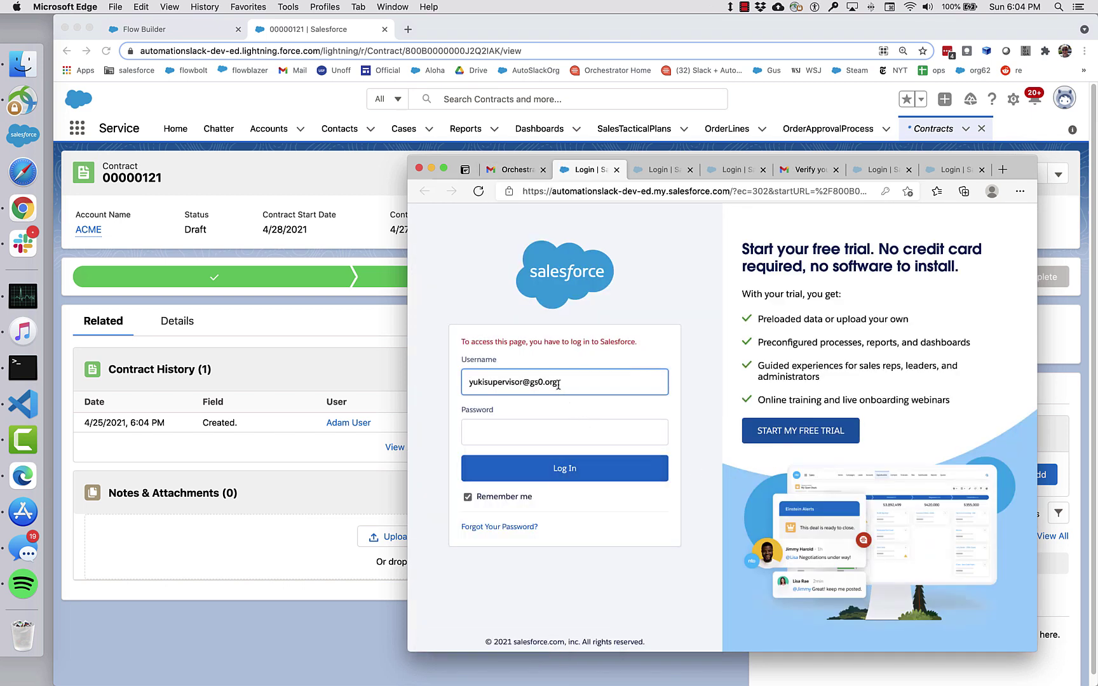
double_click(555, 380)
click(536, 420)
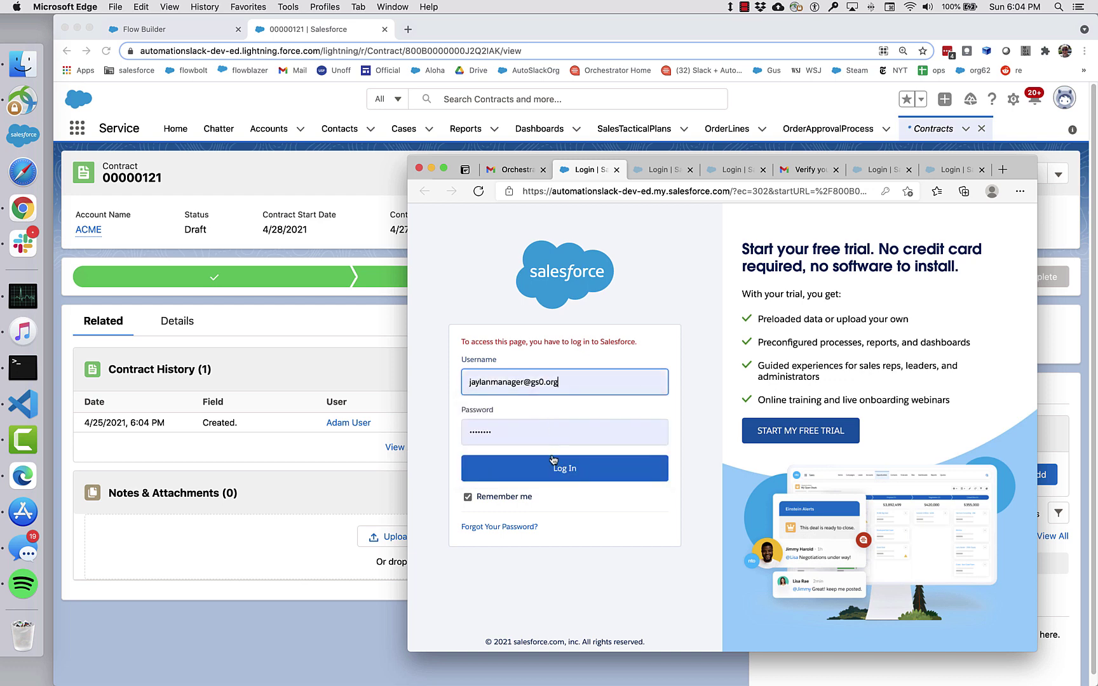
click(553, 462)
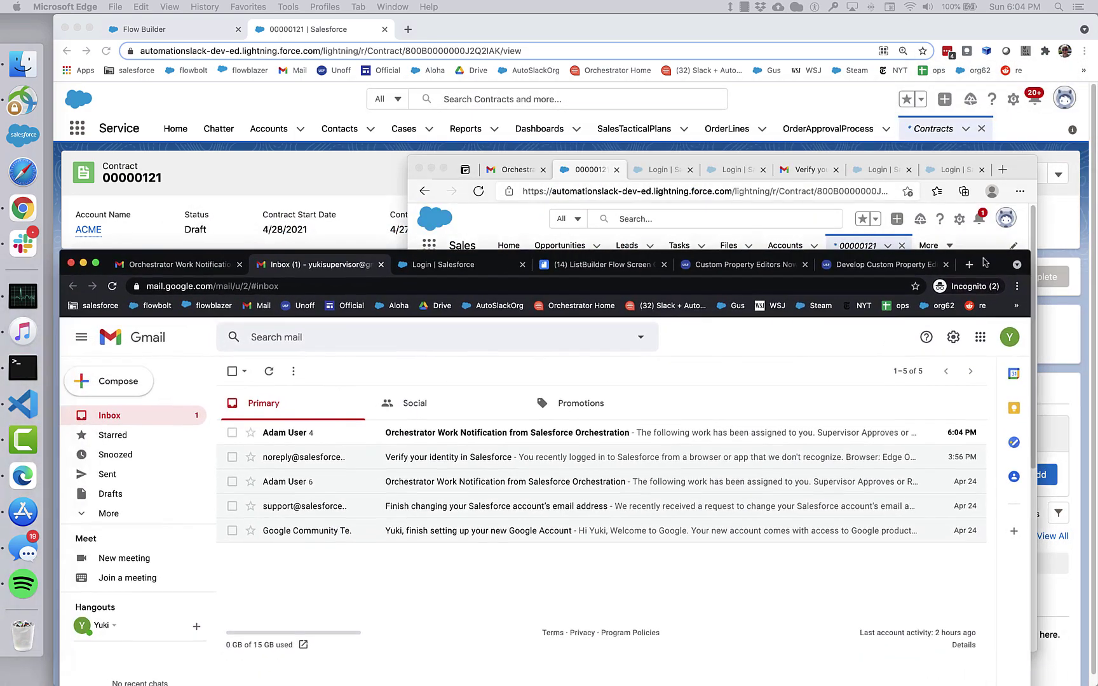
Open the supervisor's newest work notification, follow its approval link, and reposition the incognito window
click(625, 430)
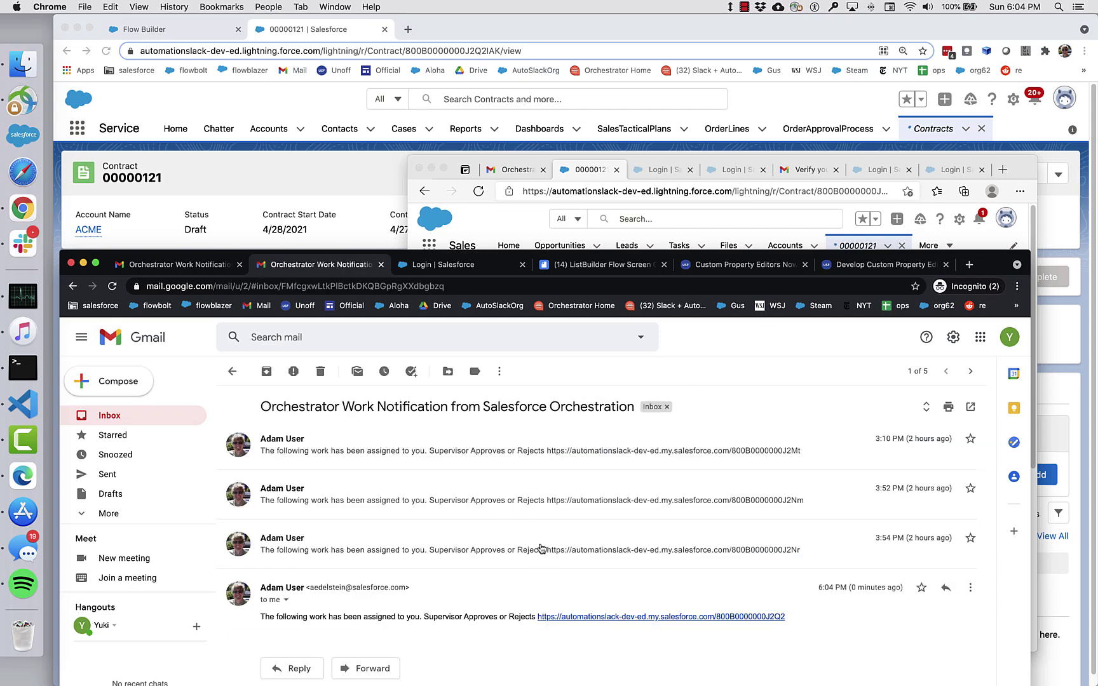
click(584, 617)
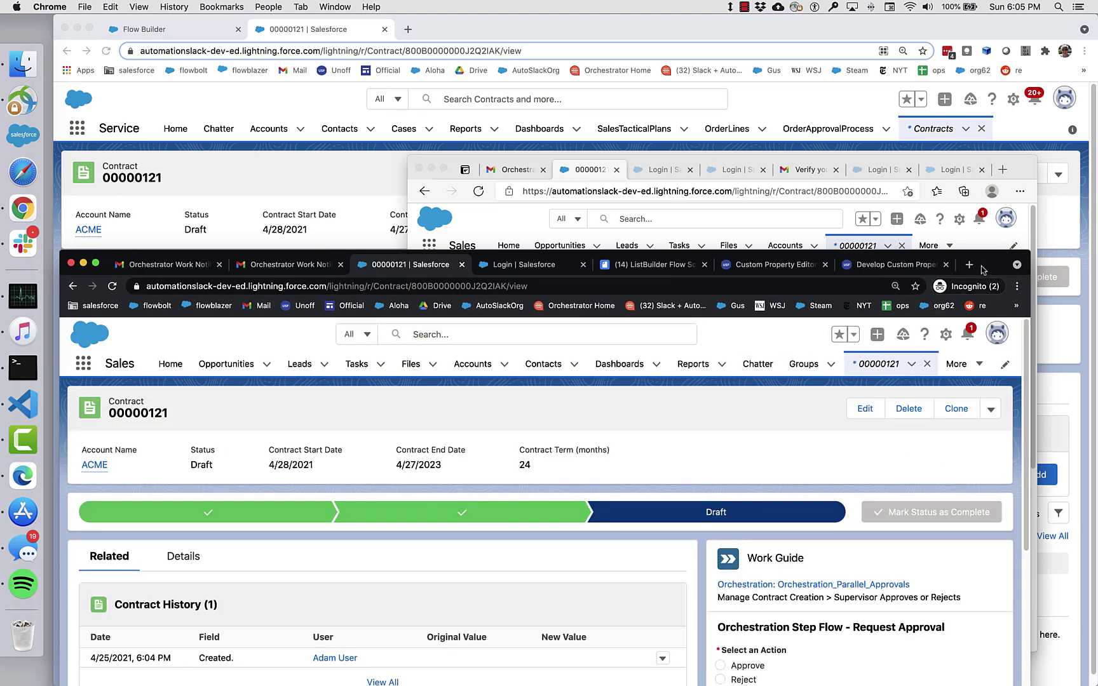
drag(984, 270, 1009, 194)
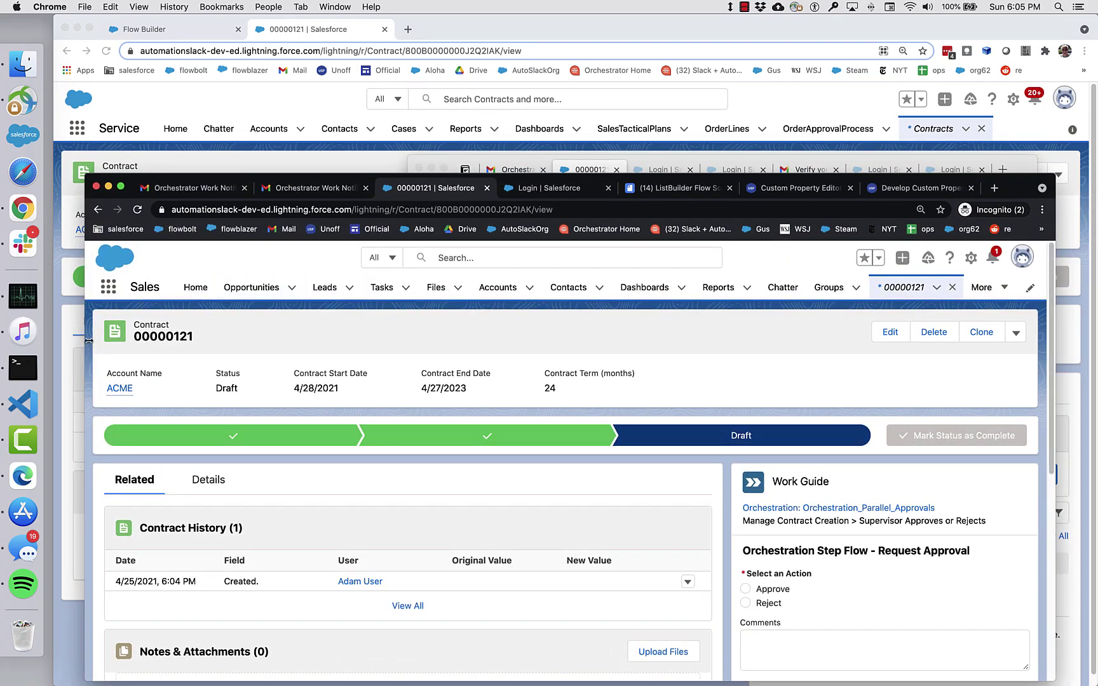
drag(88, 342, 521, 350)
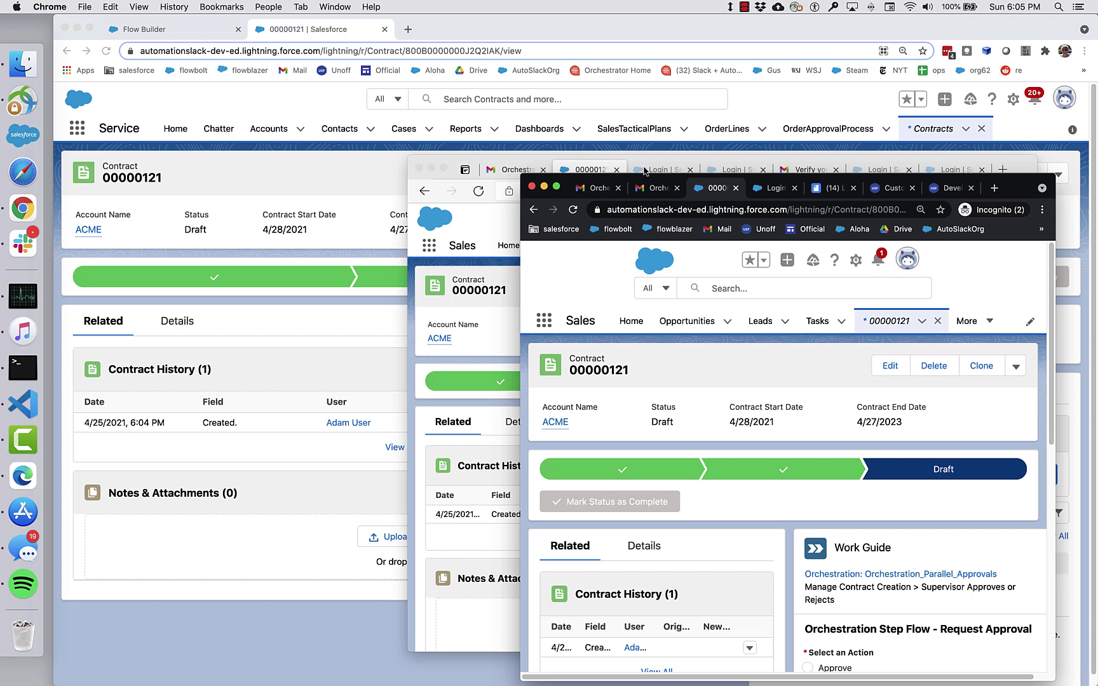
Check the private window's Complete Config notification and inbox, then bring contract 00000121's approval forward
click(654, 188)
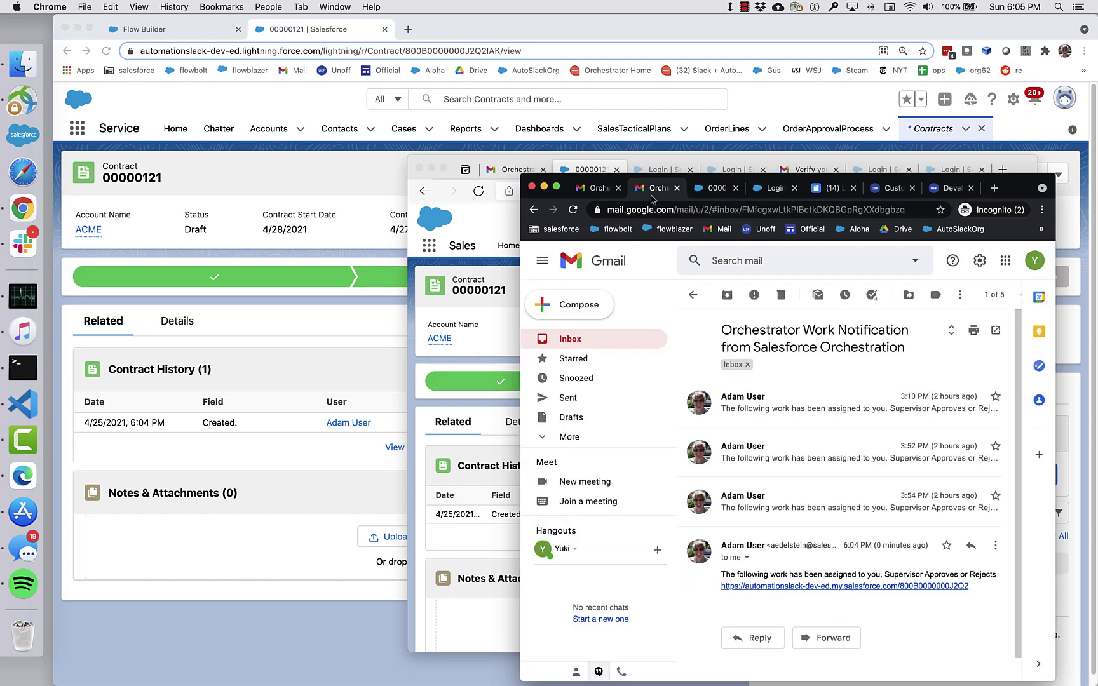
click(601, 189)
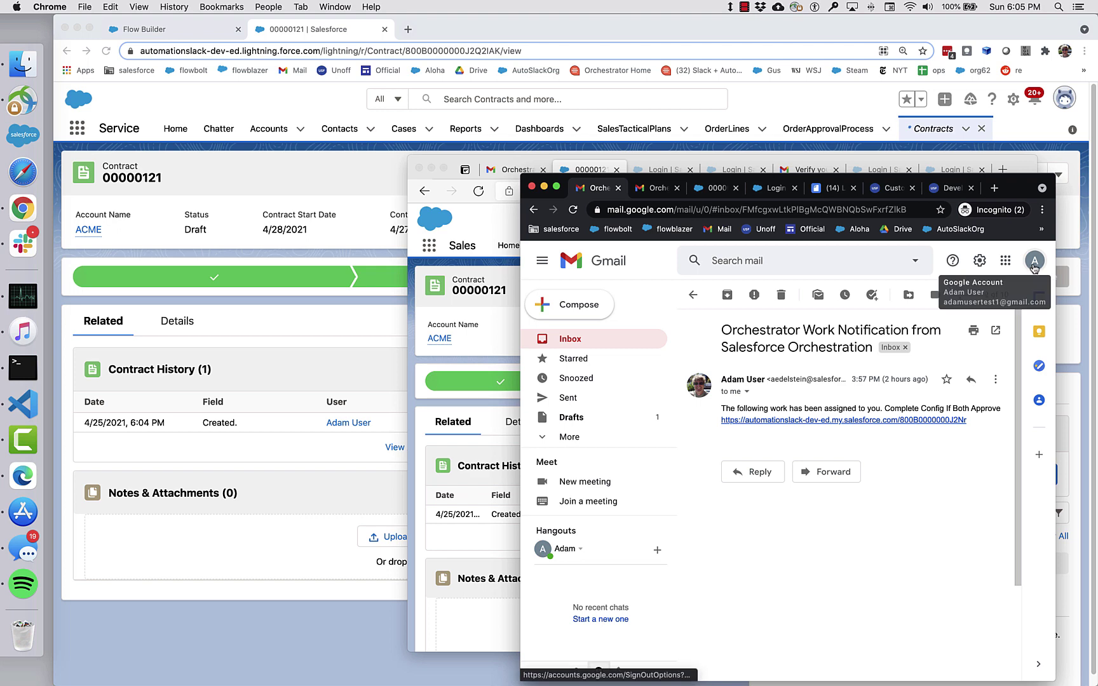
click(595, 337)
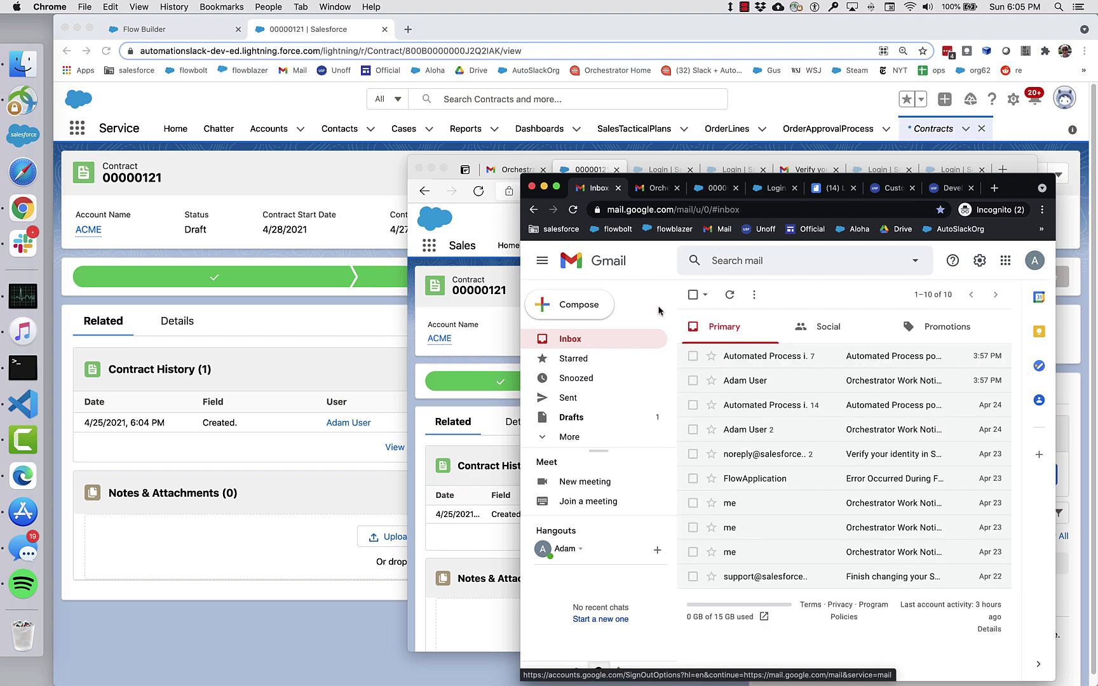
click(502, 333)
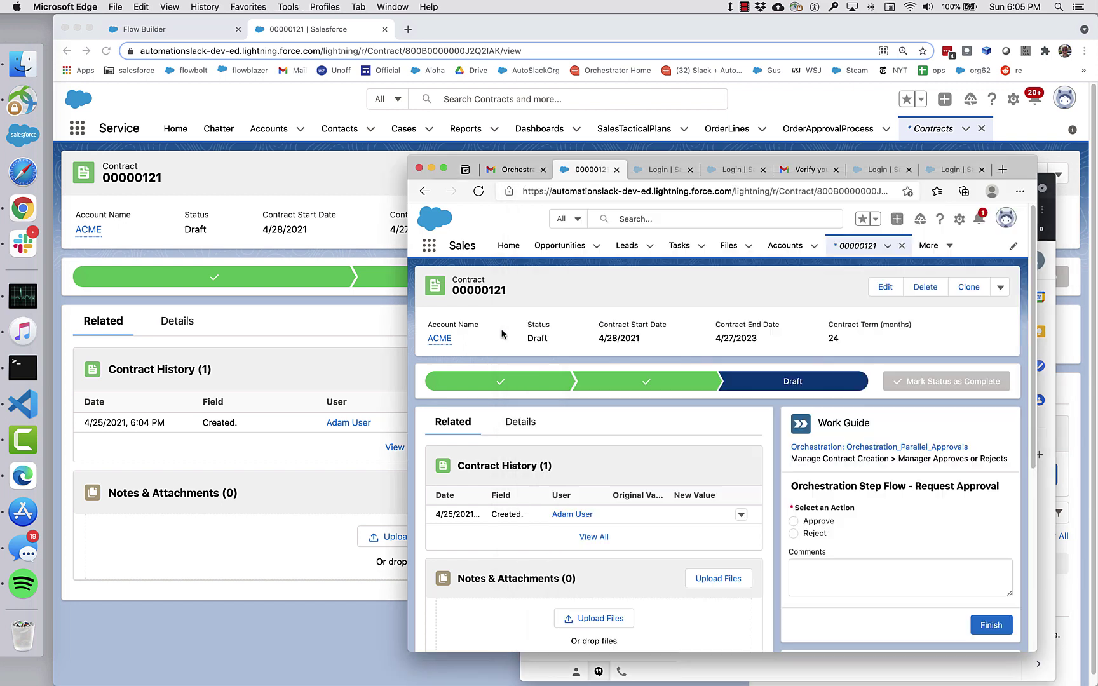
Bring the Parallel Approvals orchestration canvas in Flow Builder back to the front
click(151, 28)
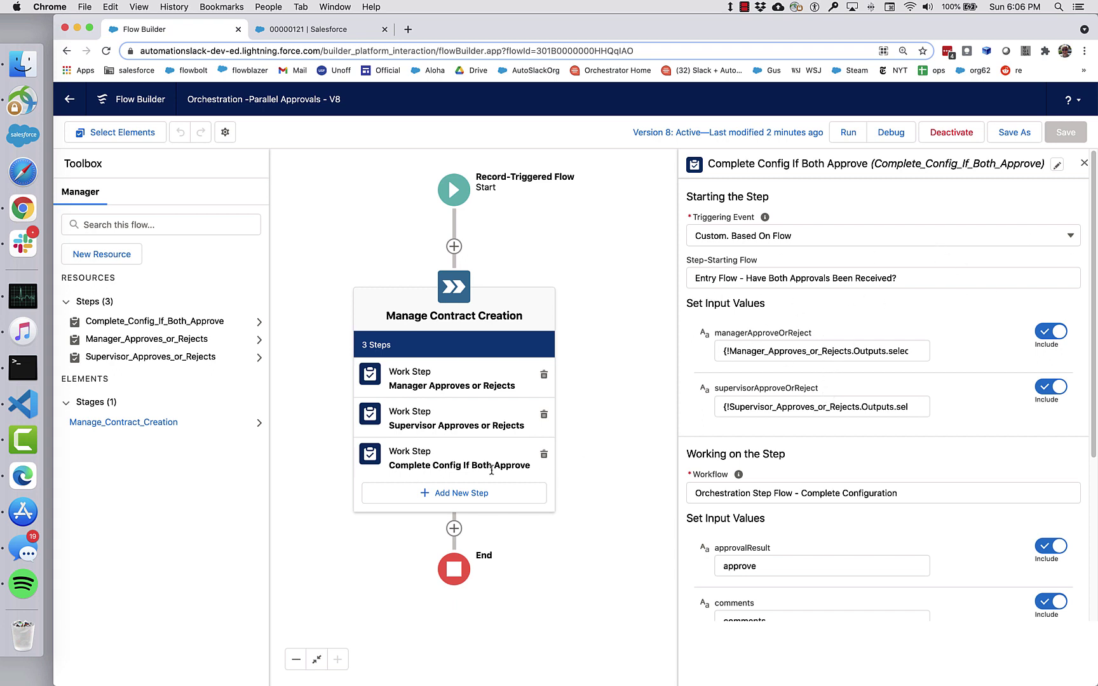
On contract 00000121 in the private window, choose Approve and add the comment 'Great job'
drag(483, 26, 4, 45)
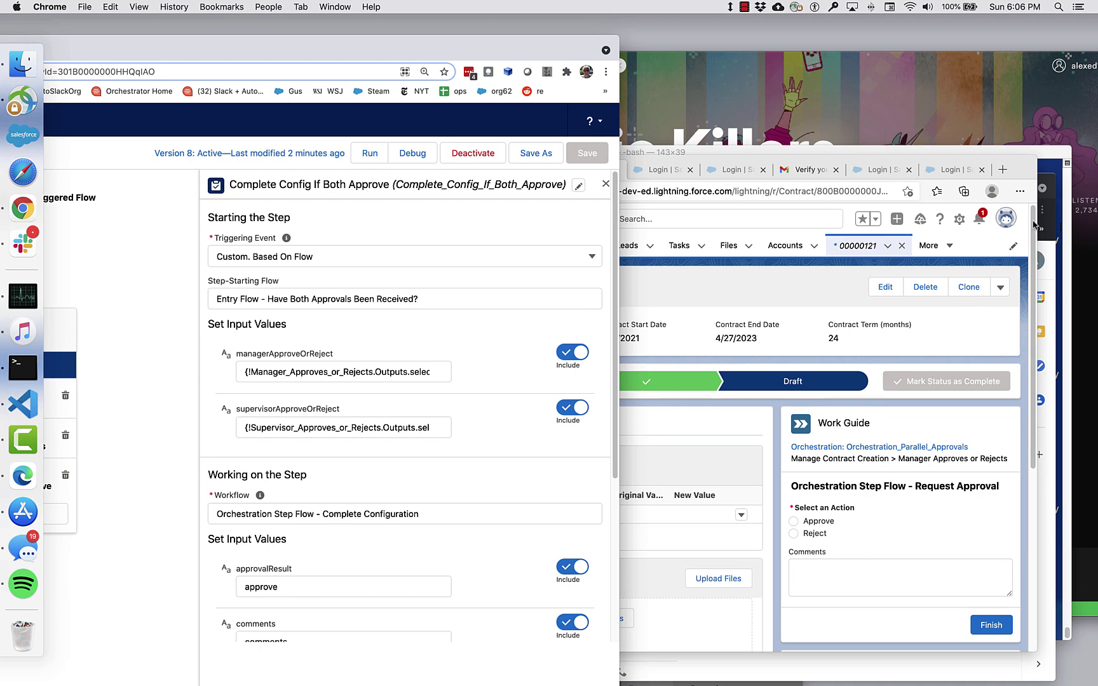
click(1046, 256)
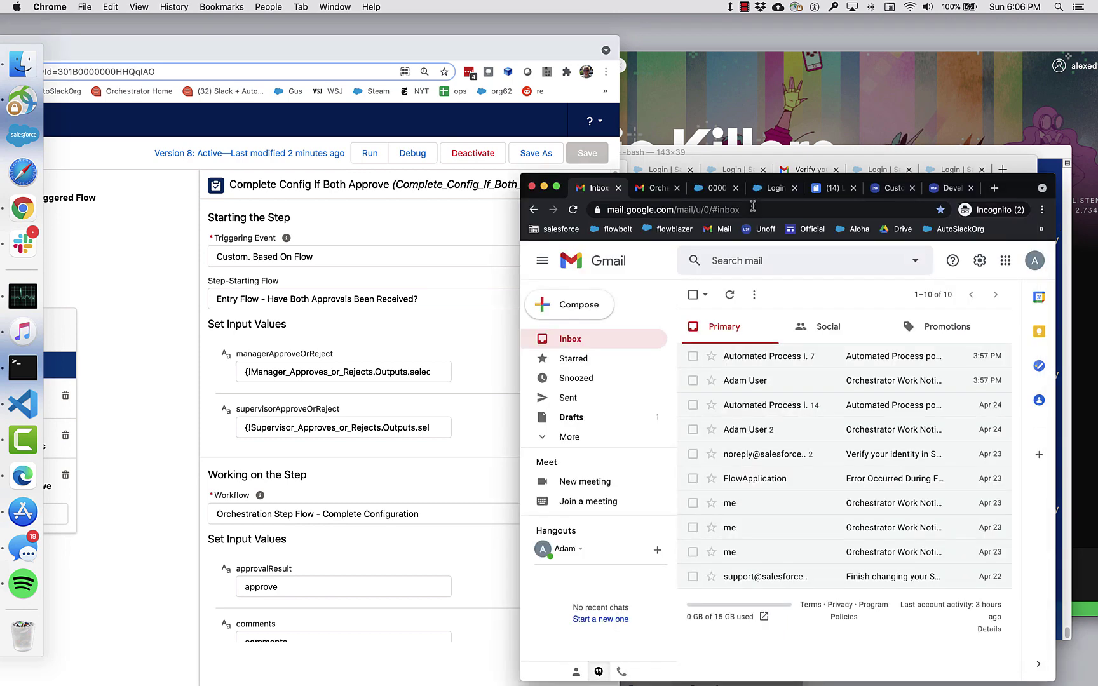
click(707, 194)
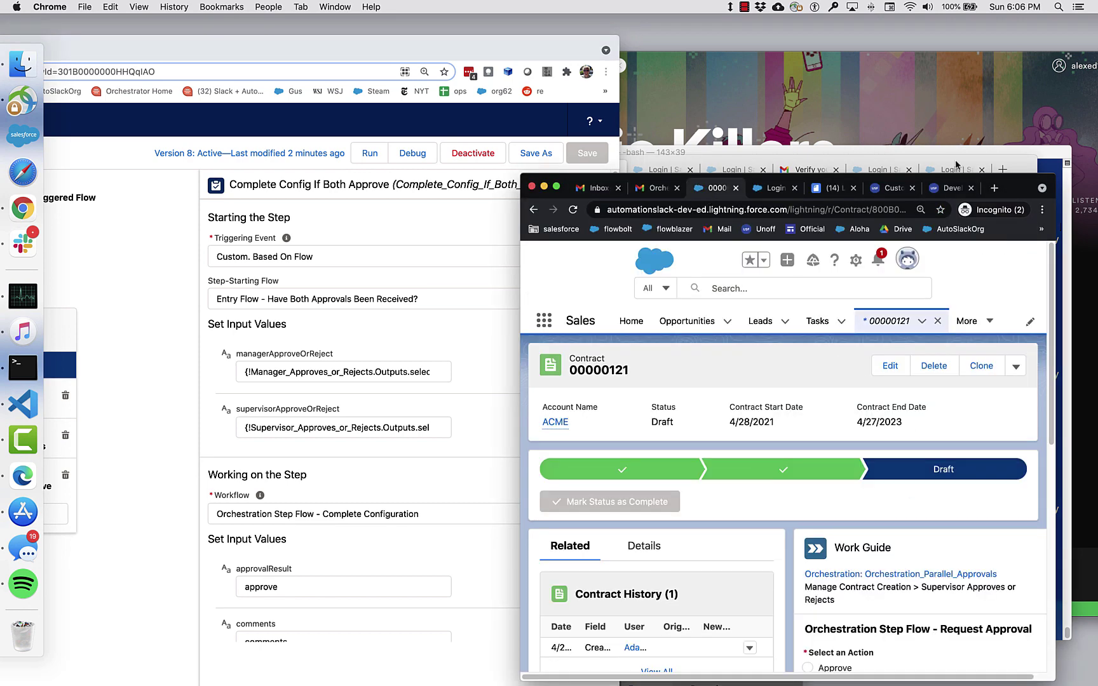
drag(1018, 183, 1011, 111)
scroll(810, 445, down, 3)
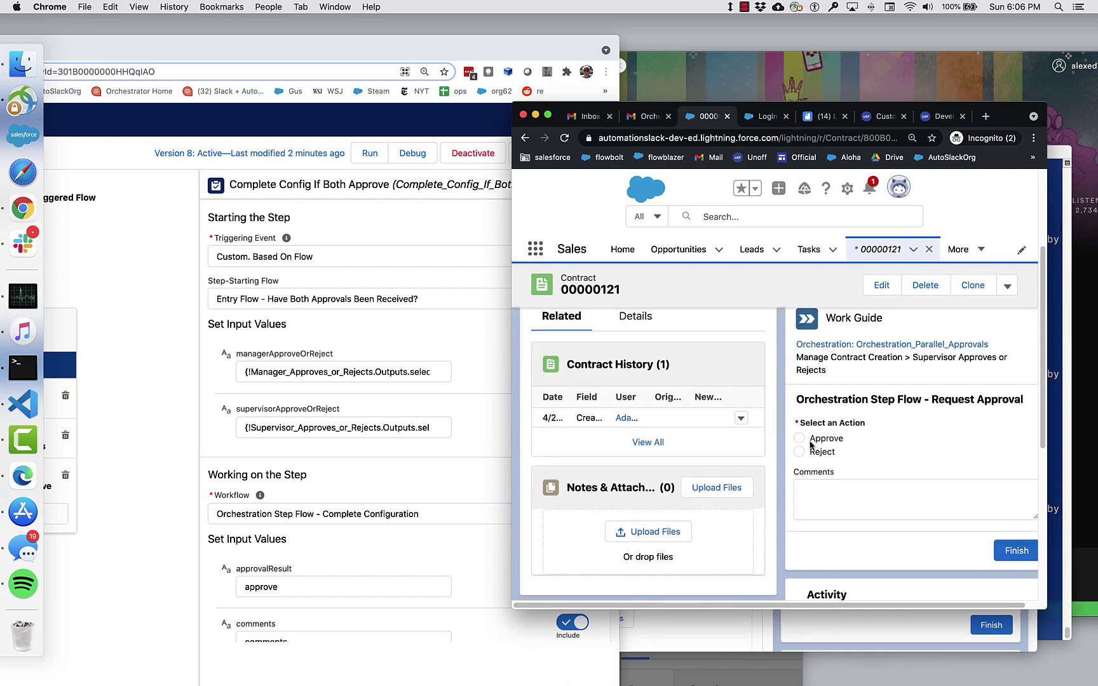
click(803, 441)
click(838, 503)
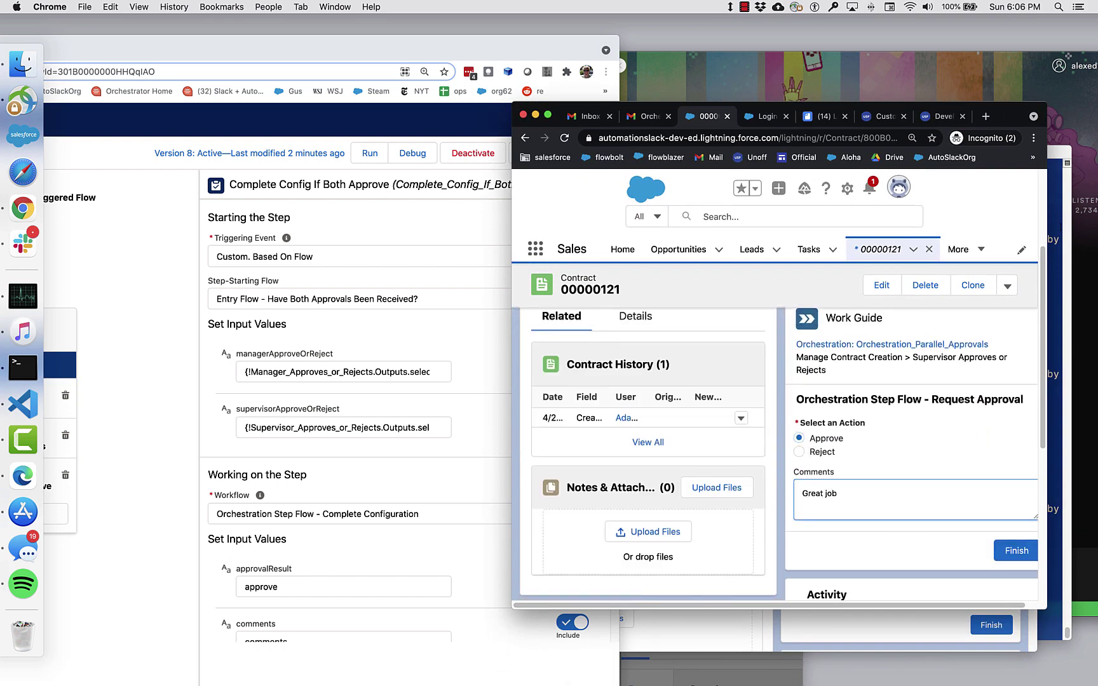
Open orchestration instance 00000100 in a new tab and show its step and stage lists
right_click(886, 341)
click(852, 354)
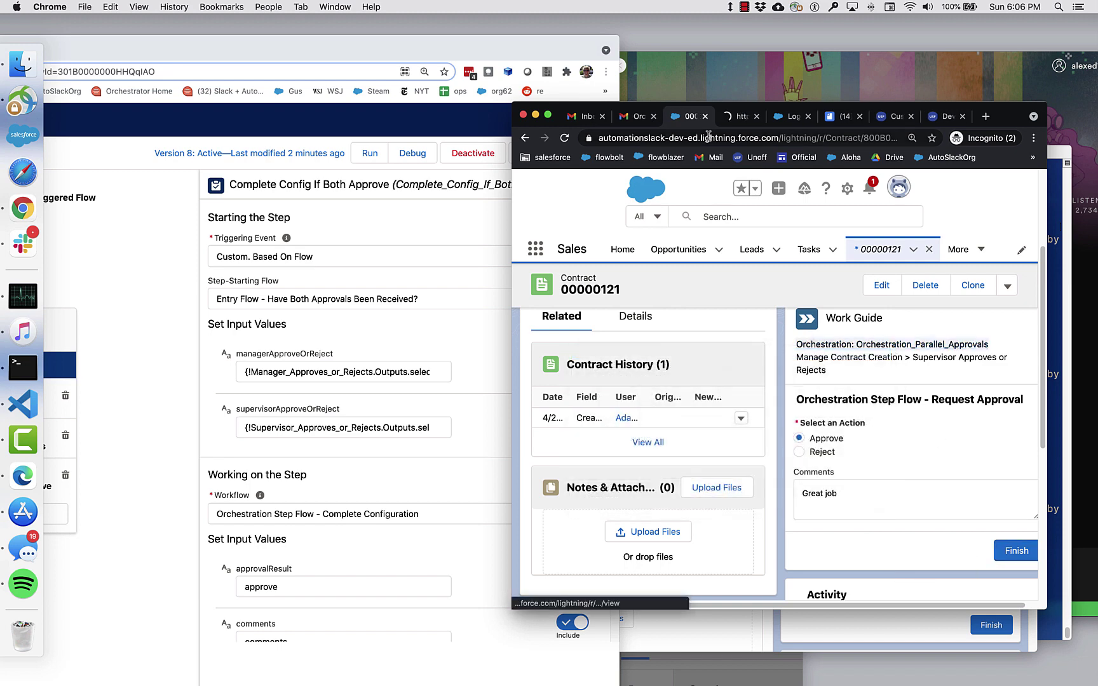
click(737, 116)
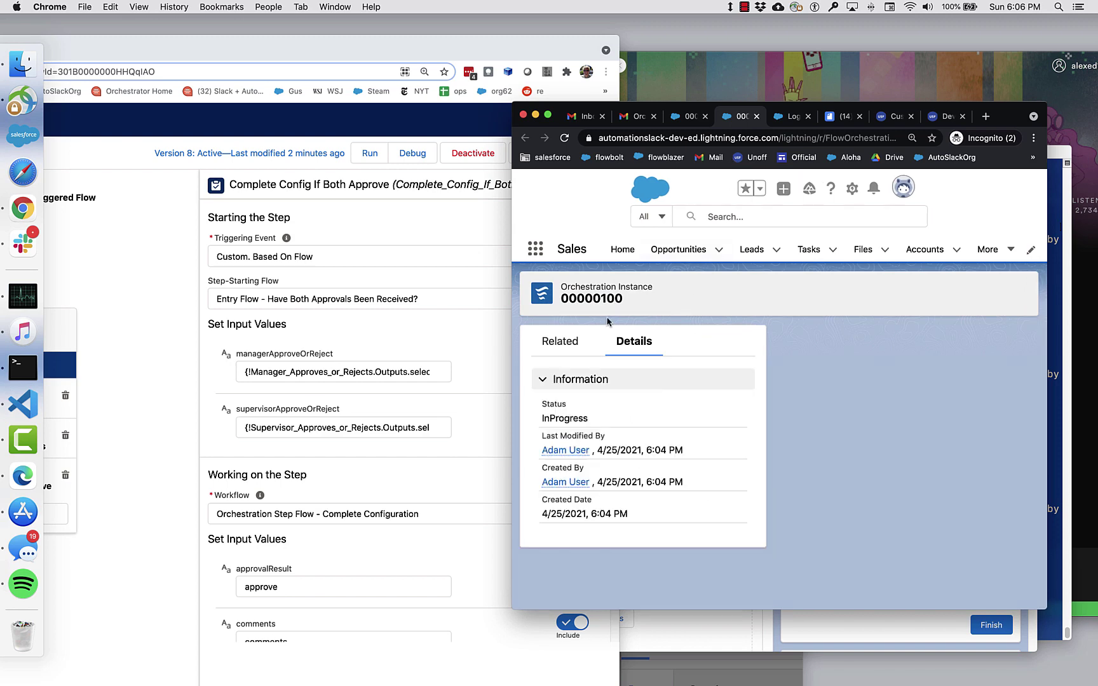
click(572, 341)
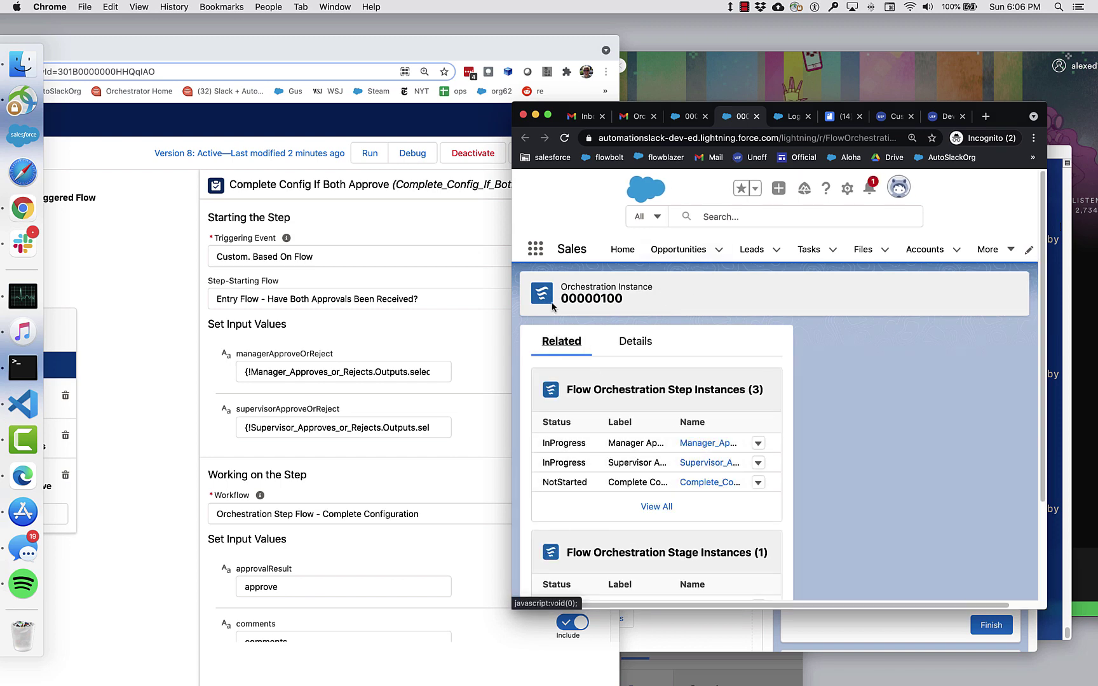
drag(510, 283, 430, 283)
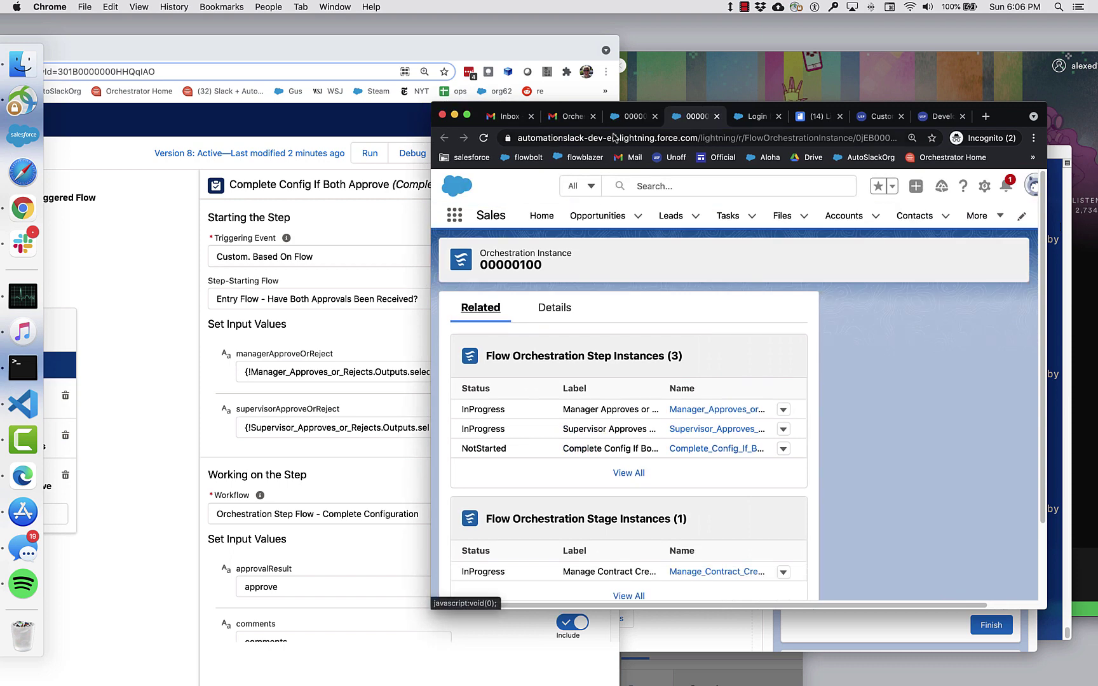
Submit the supervisor's approval, check the signed-in user, and return to instance 00000100
click(629, 118)
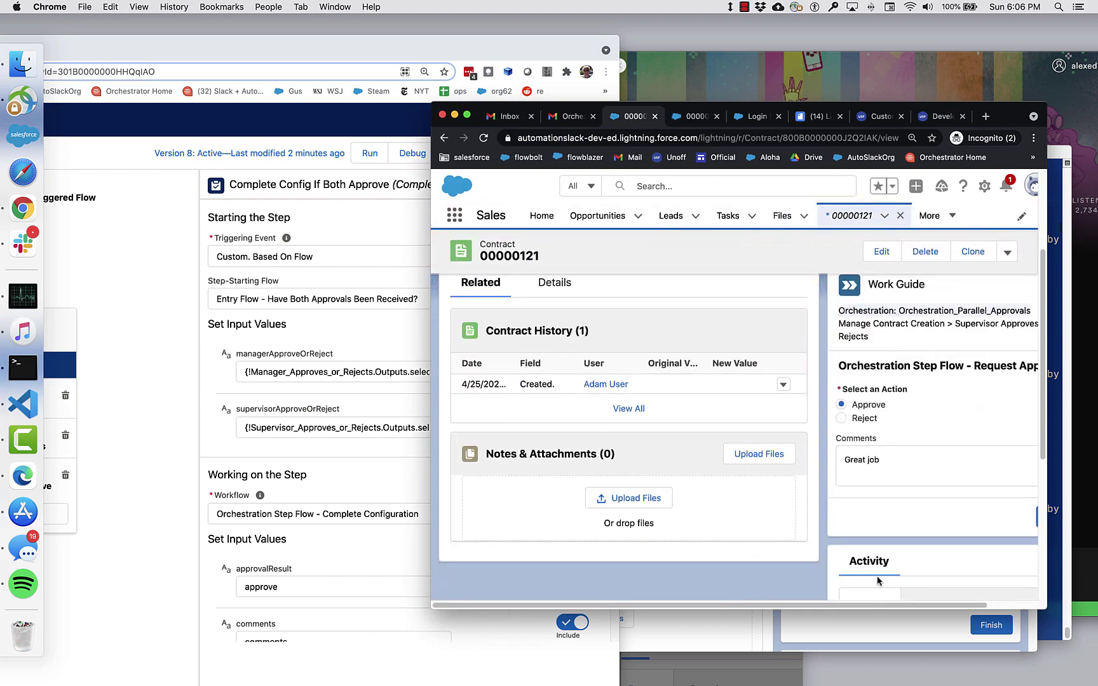
scroll(902, 600, right, 2)
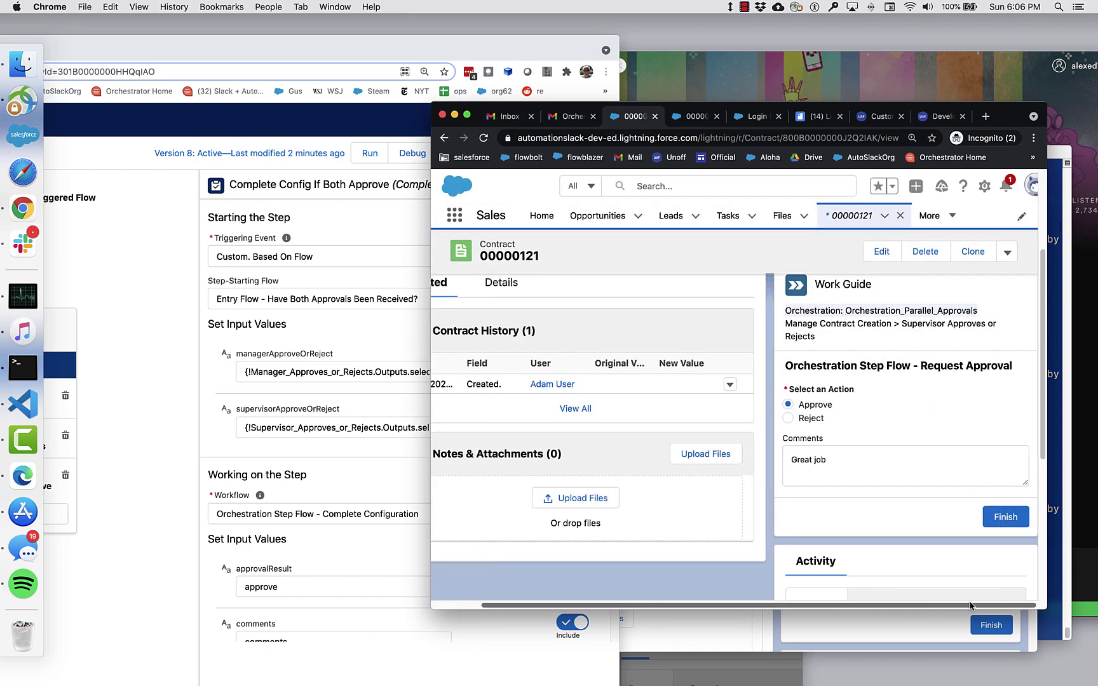
click(994, 513)
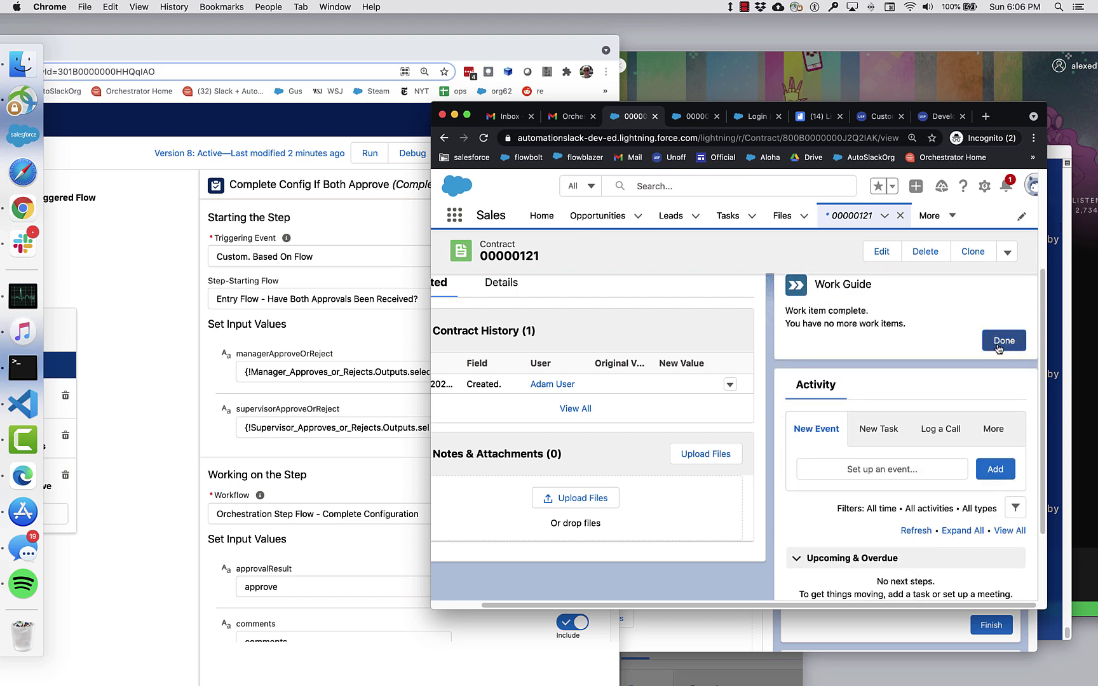
click(1004, 340)
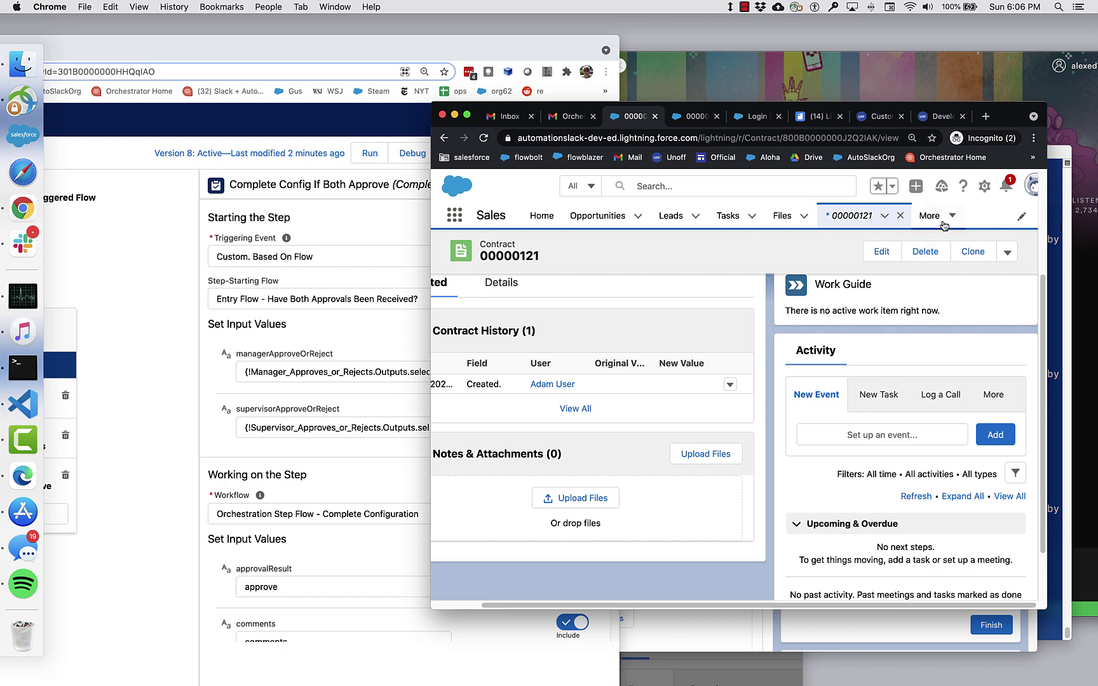
click(1032, 188)
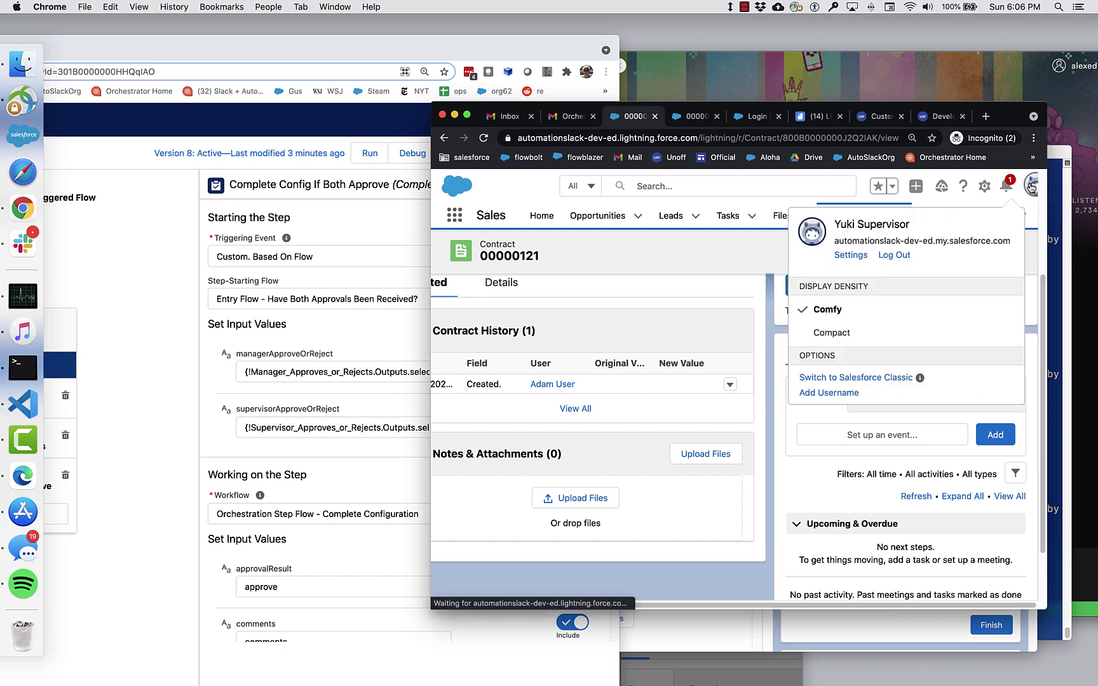
click(700, 116)
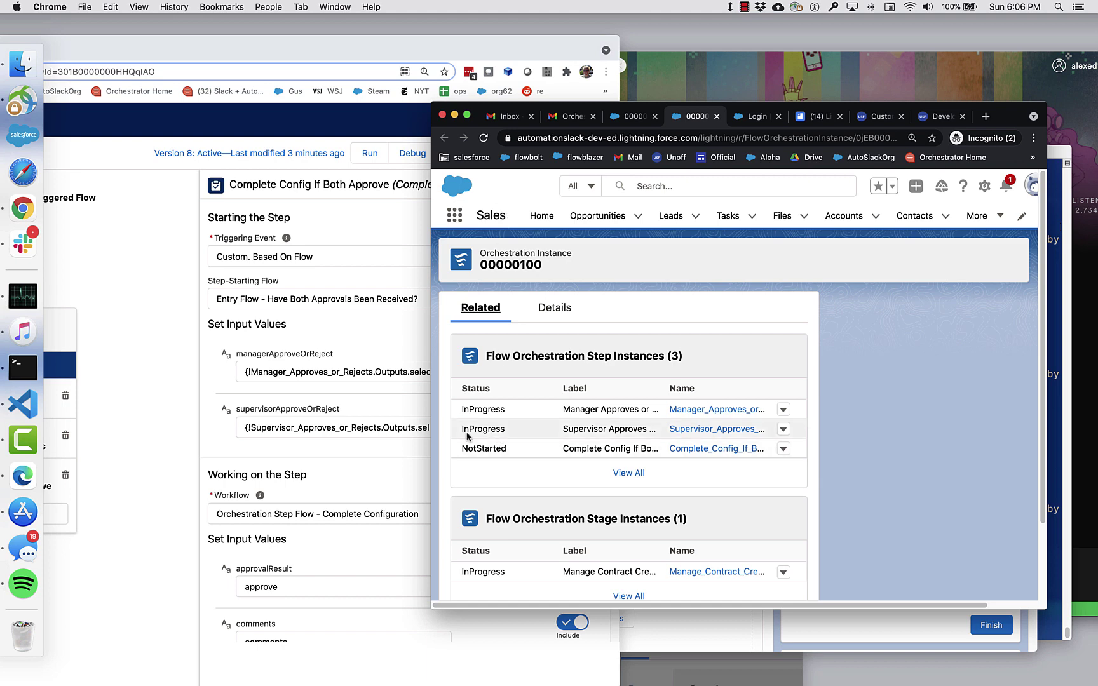
Reload instance 00000100 to confirm Supervisor Approves is Completed, then switch to the manager's contract window
click(484, 138)
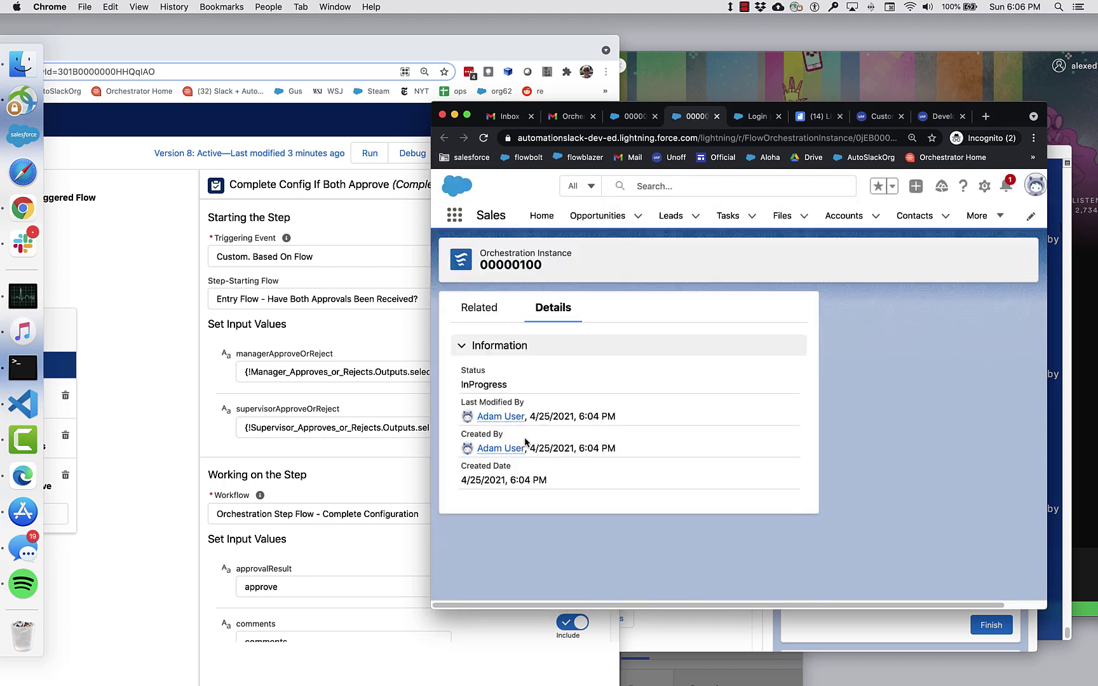
click(471, 312)
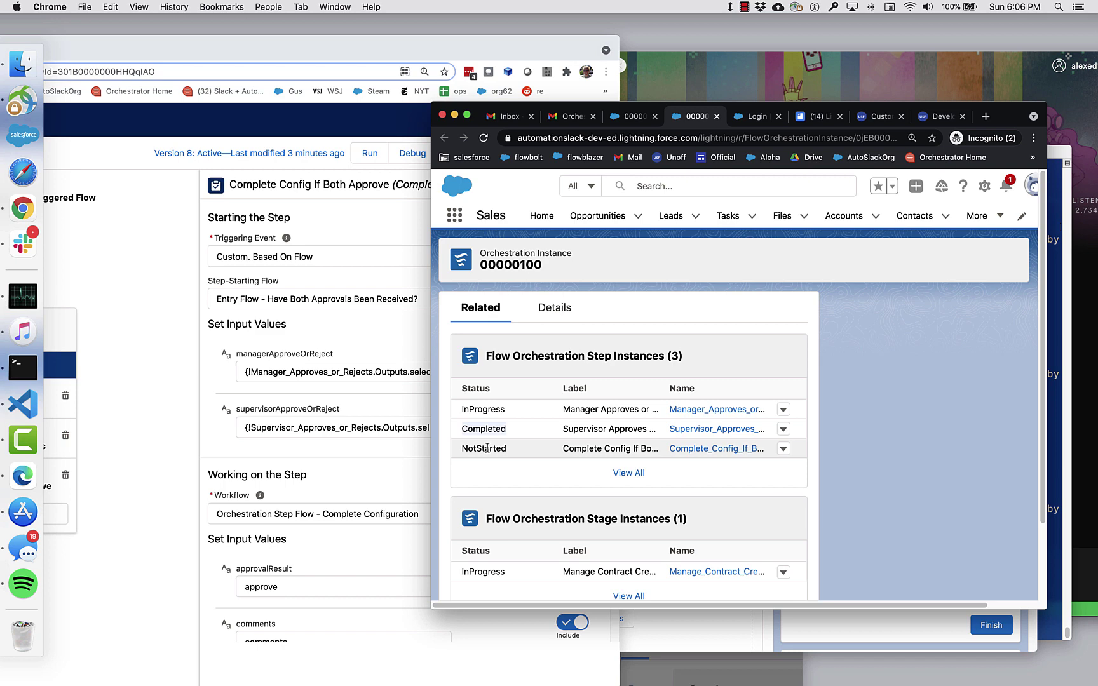
click(959, 629)
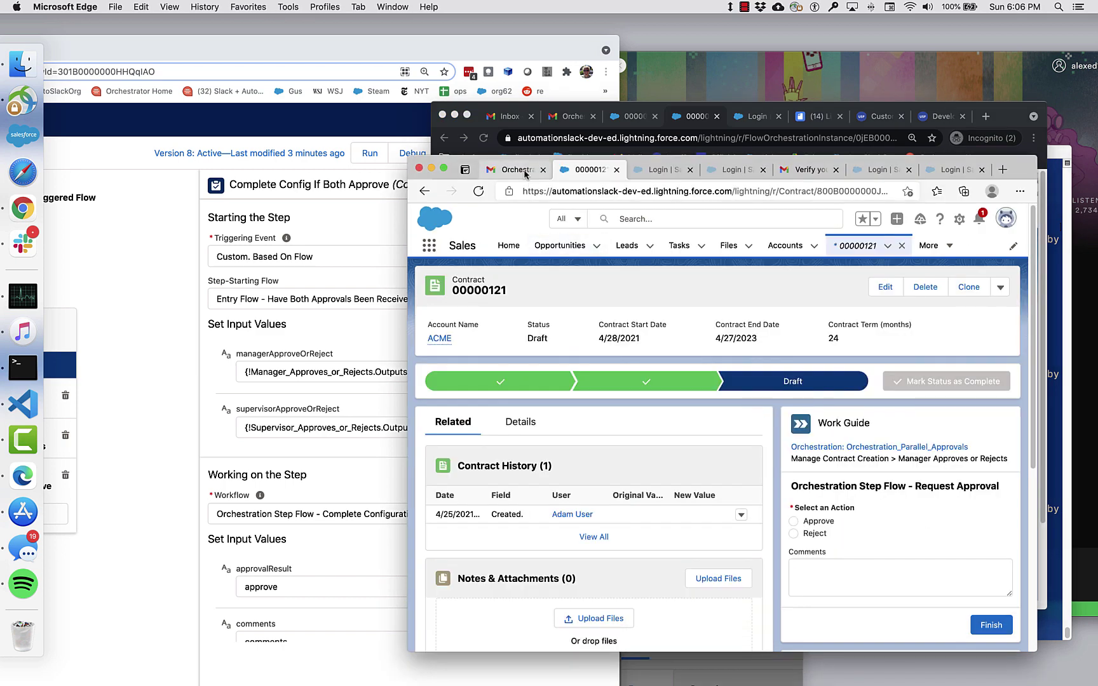
Approve the manager's work item on contract 00000121 with the comment 'I like it'
click(819, 521)
click(834, 579)
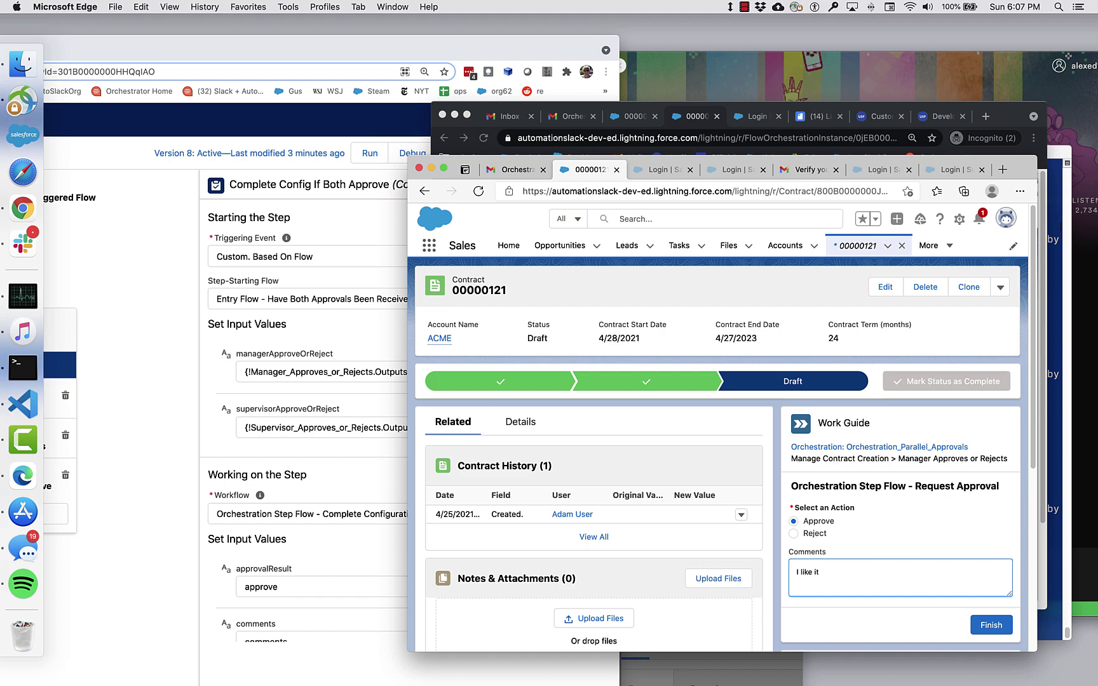
click(992, 625)
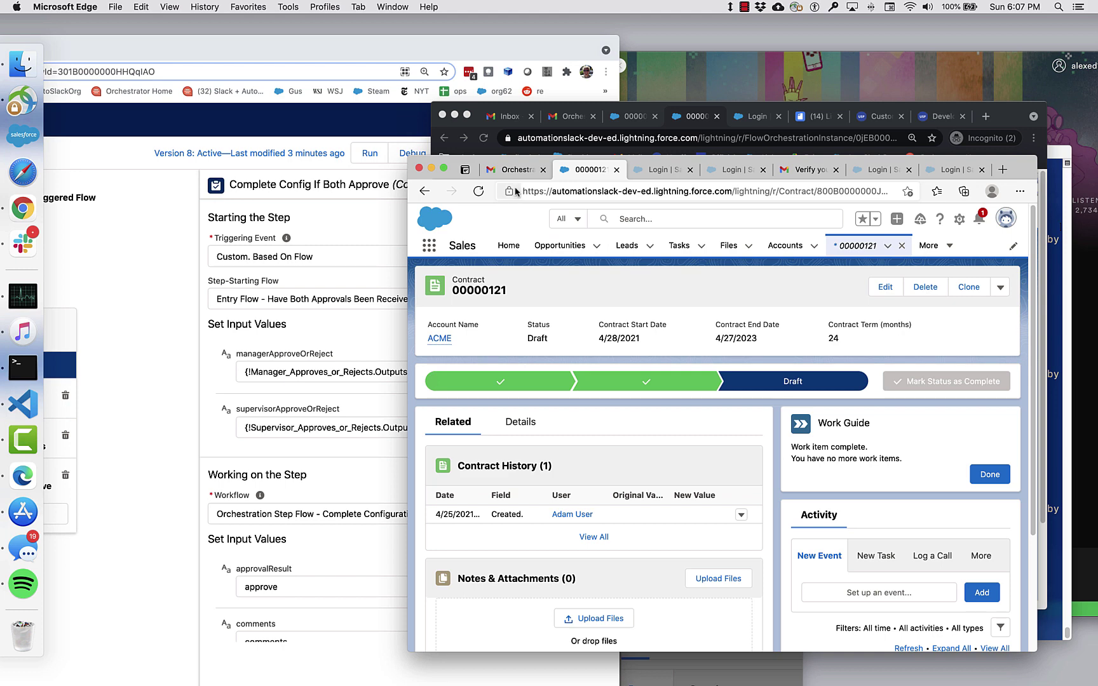
click(989, 475)
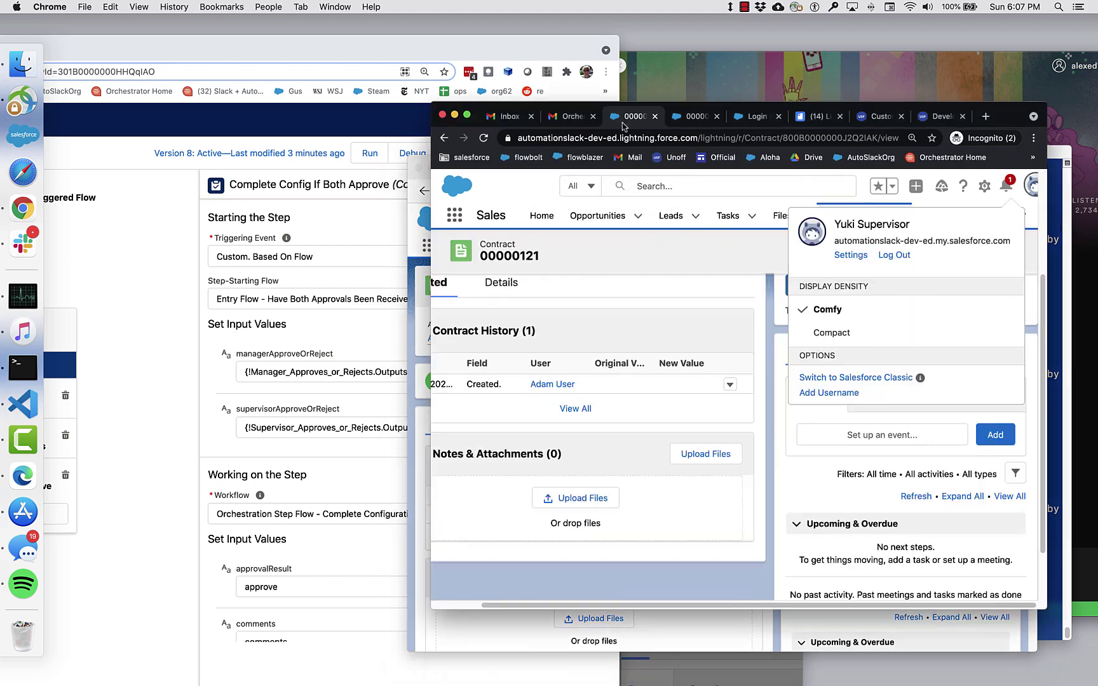
click(629, 117)
Reload instance 00000100 to show both approvals Completed and Complete Config If Both Approve InProgress
click(679, 118)
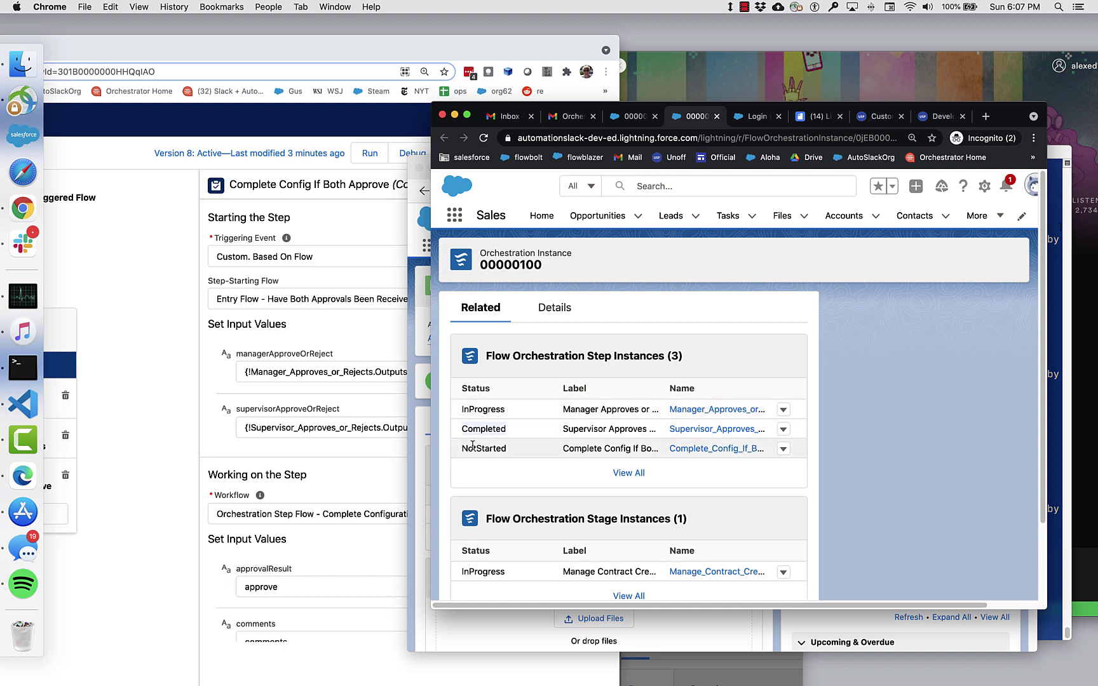
click(484, 138)
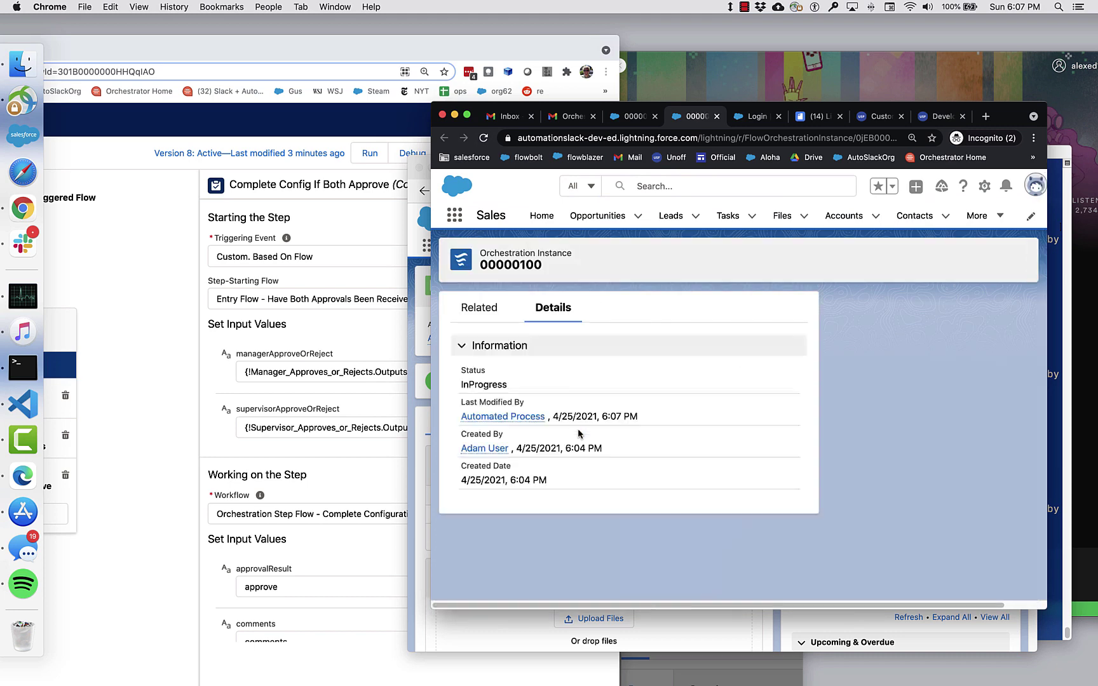
click(483, 308)
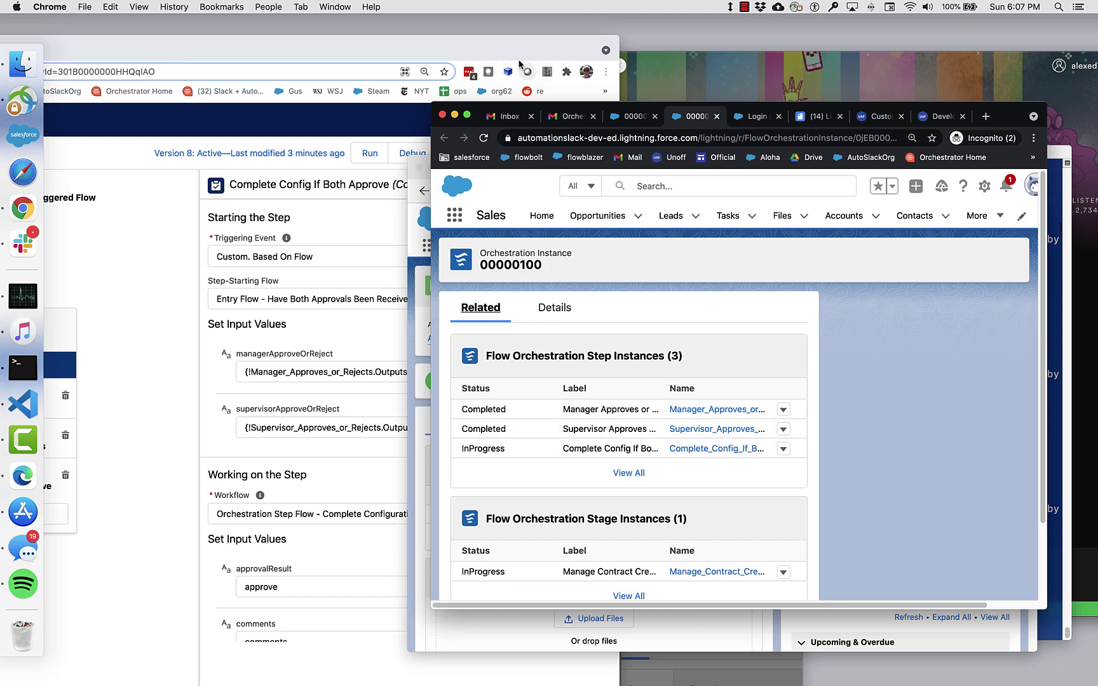
Log out of the supervisor account, log in as admin, and open contract 00000121 from the Orchestrator email
click(511, 112)
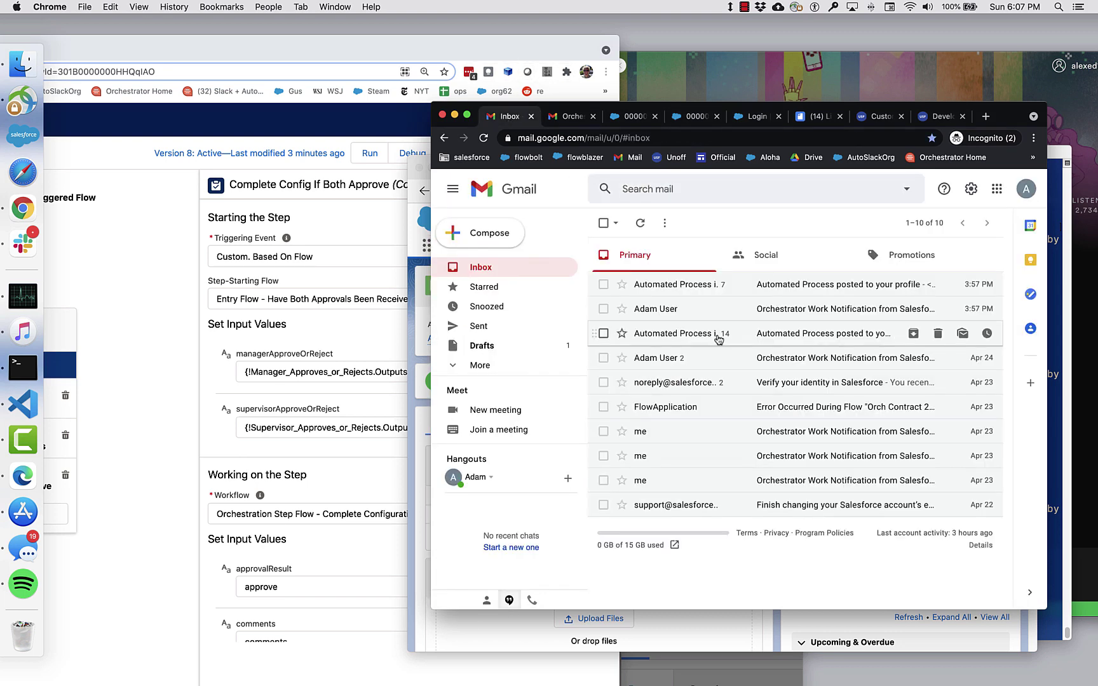
click(498, 278)
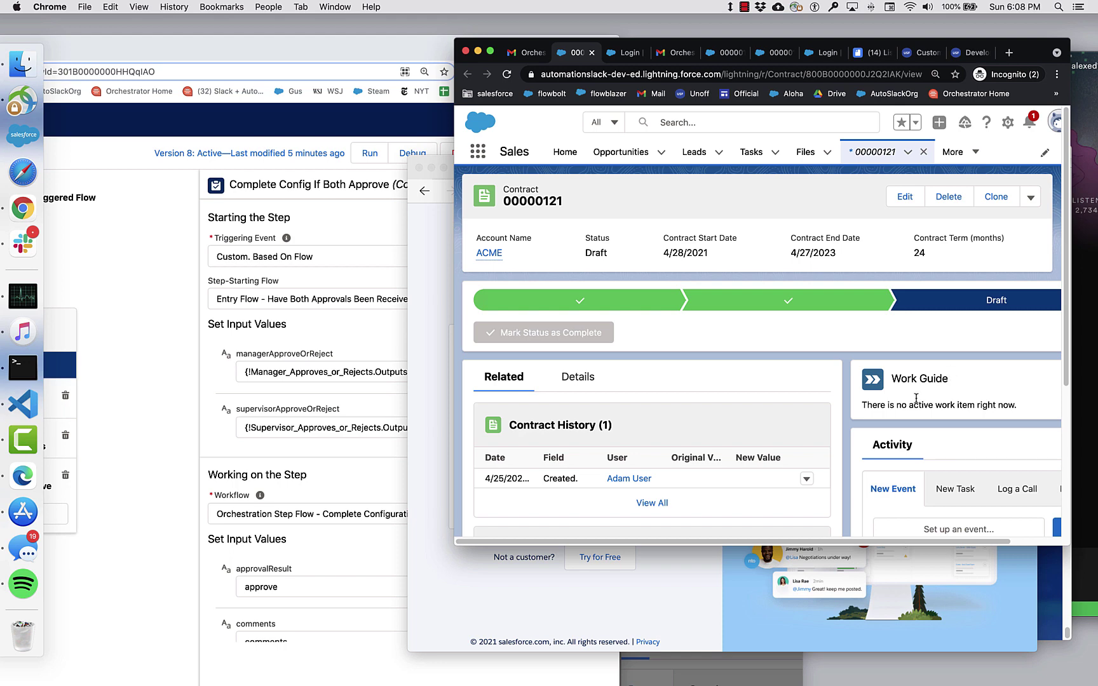
click(1055, 121)
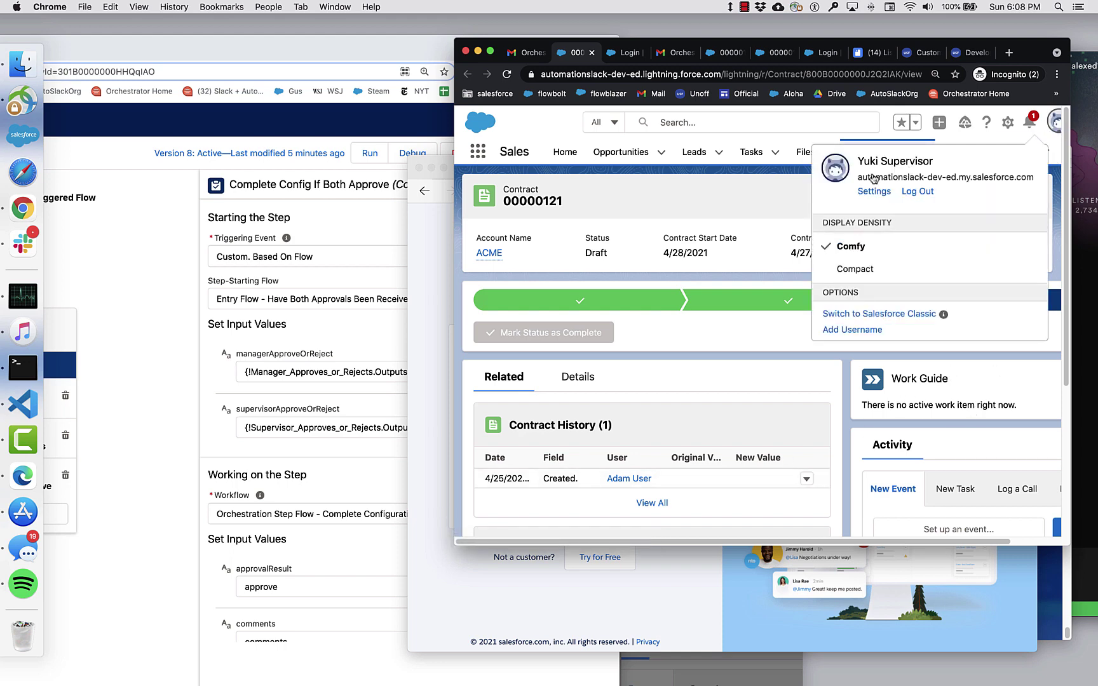
click(930, 193)
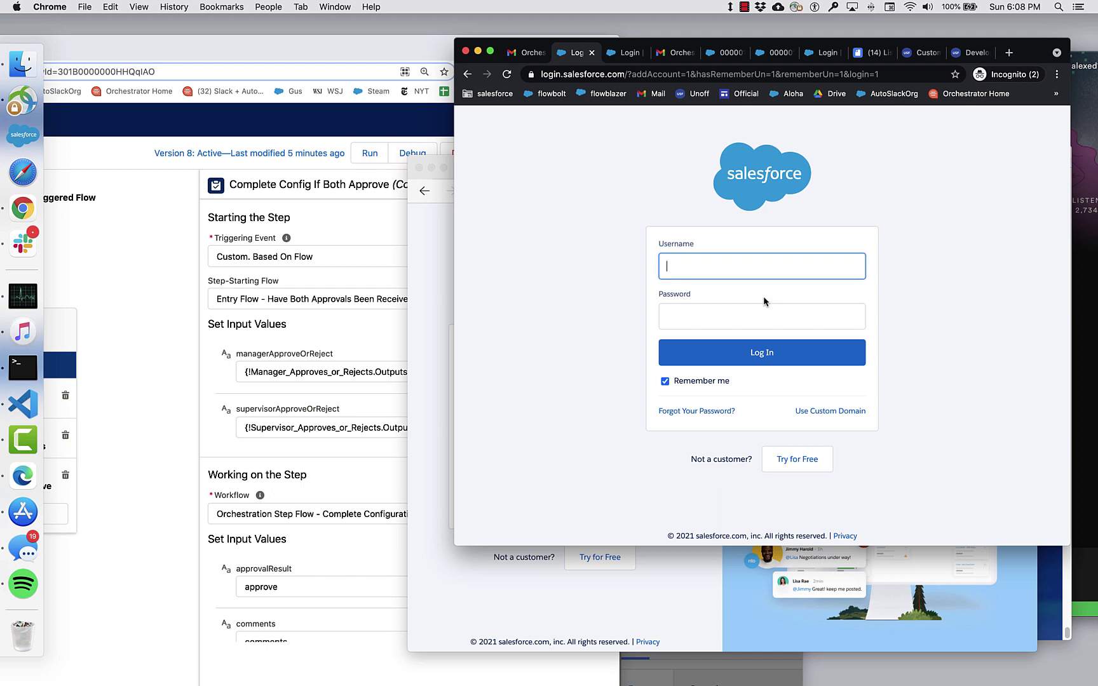
key(super+backslash)
click(780, 348)
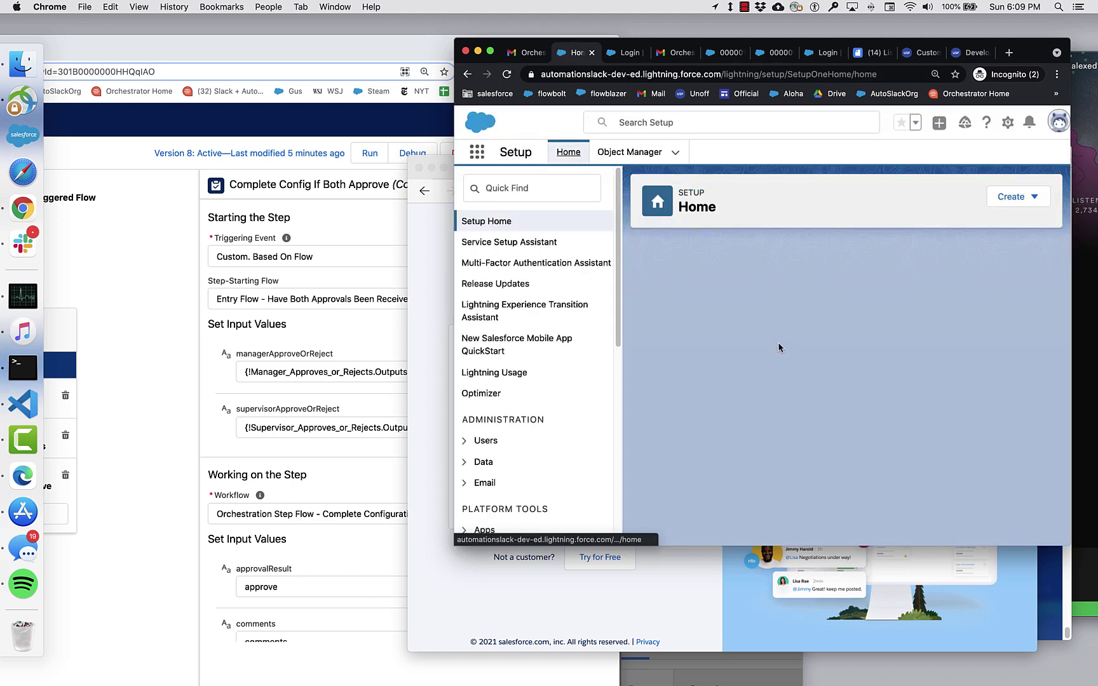
click(518, 56)
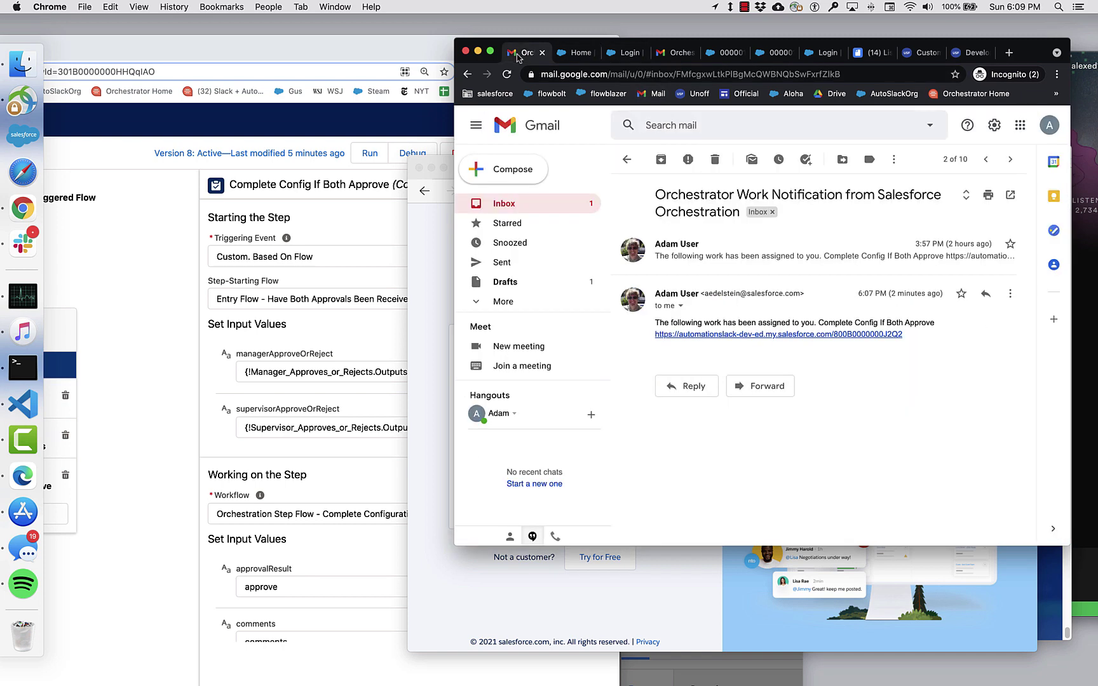
click(730, 335)
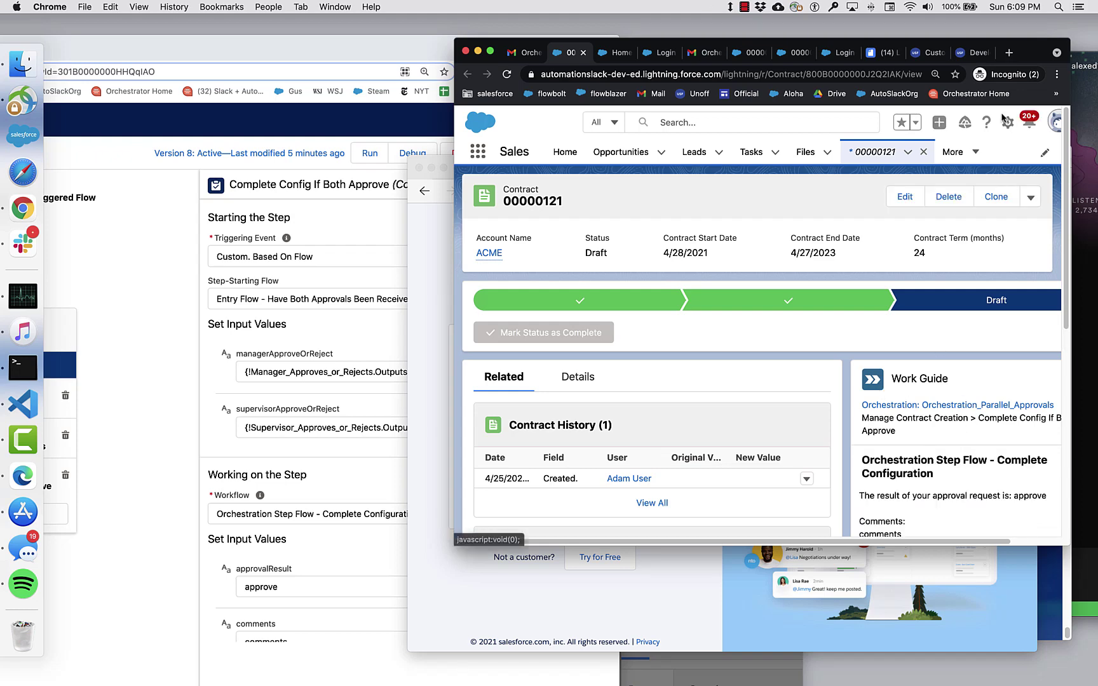
Complete the Complete Configuration work item with description 'This is a description' and Term (Months) 24
drag(1038, 46, 911, 34)
scroll(872, 258, down, 3)
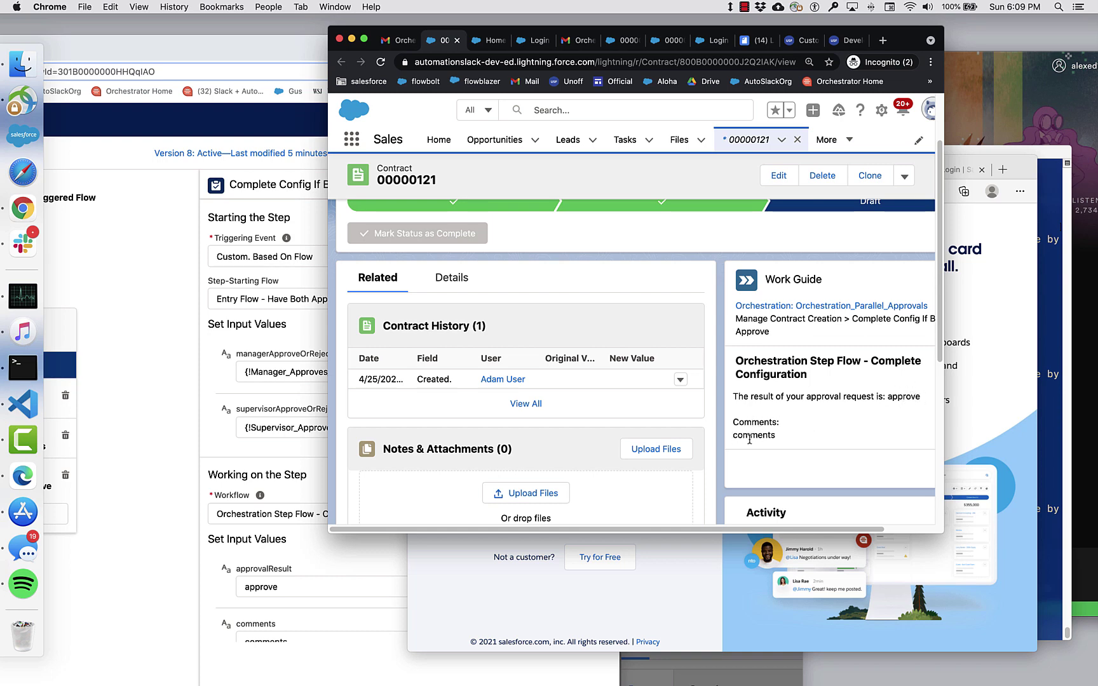
scroll(814, 427, right, 3)
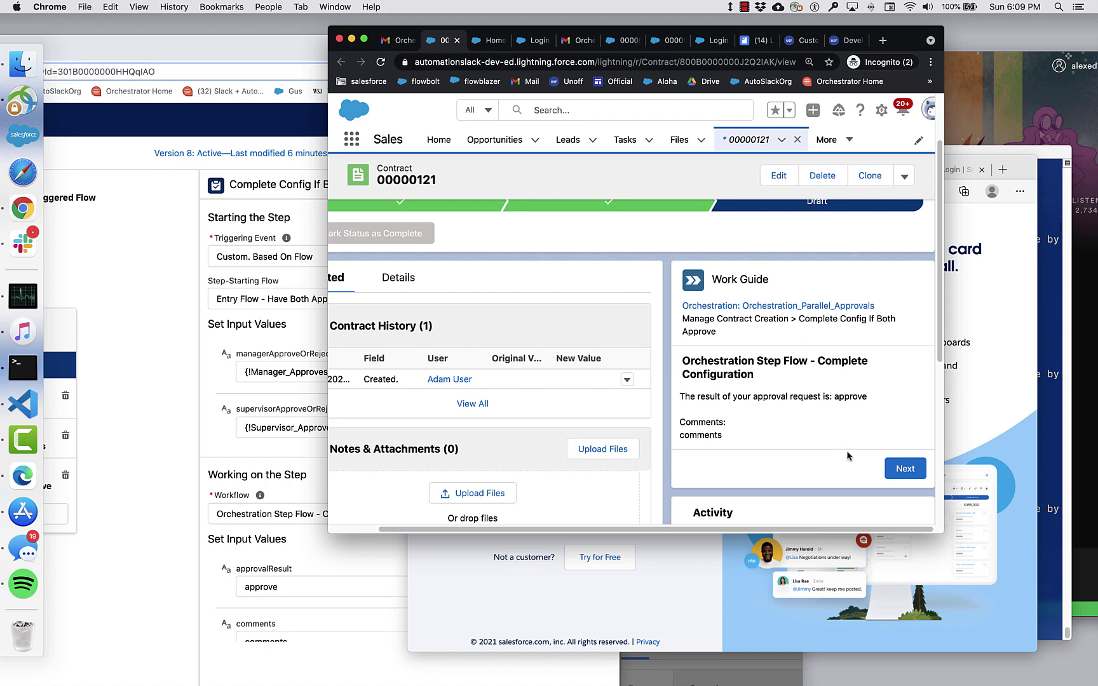
click(906, 469)
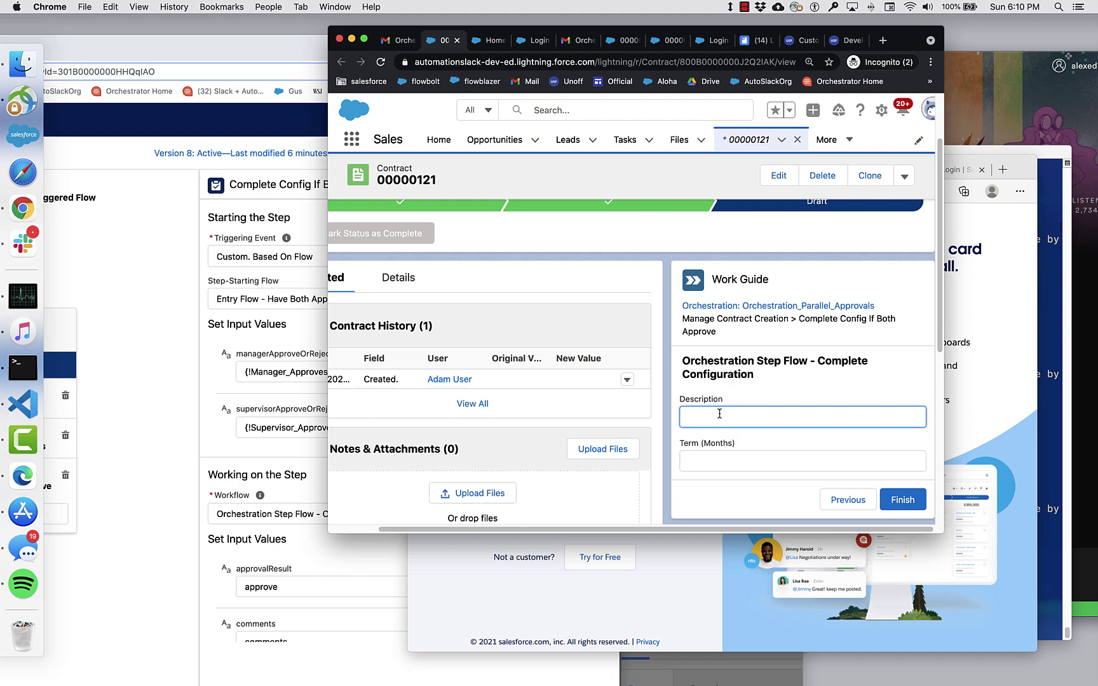
text(This is a description)
click(708, 464)
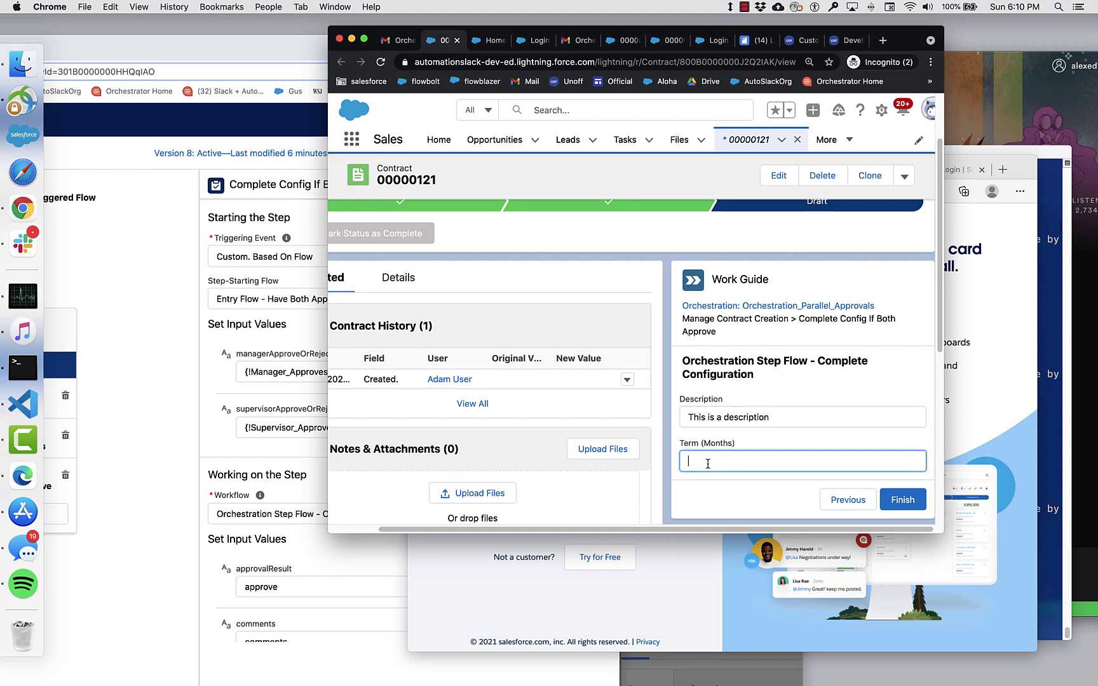
text(24)
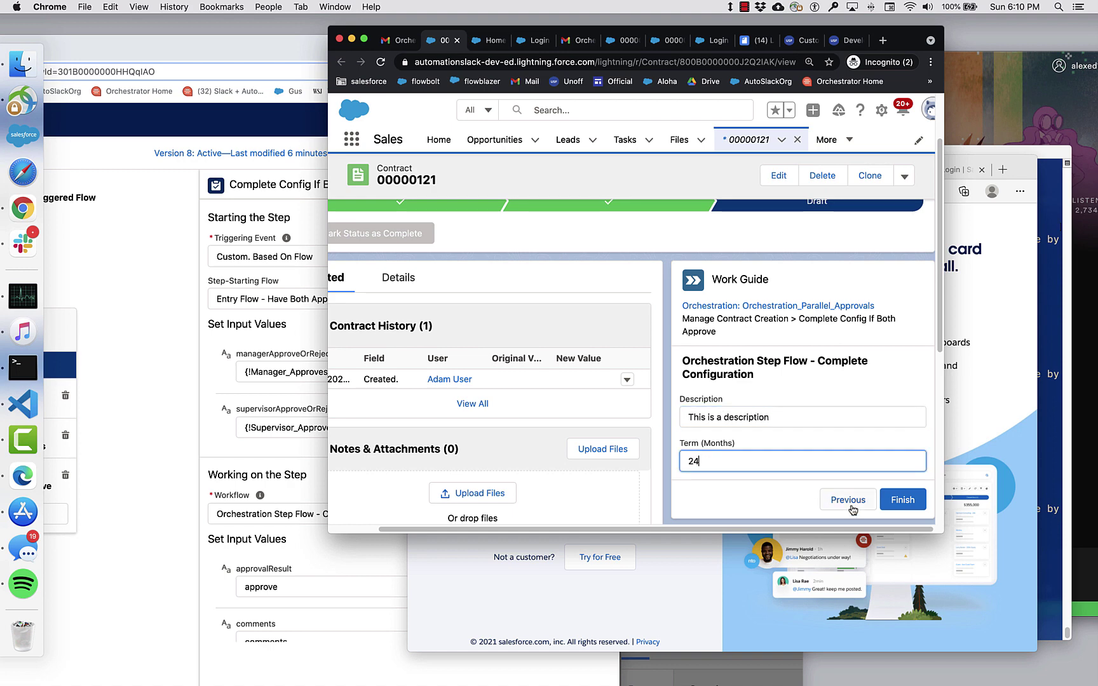
click(903, 501)
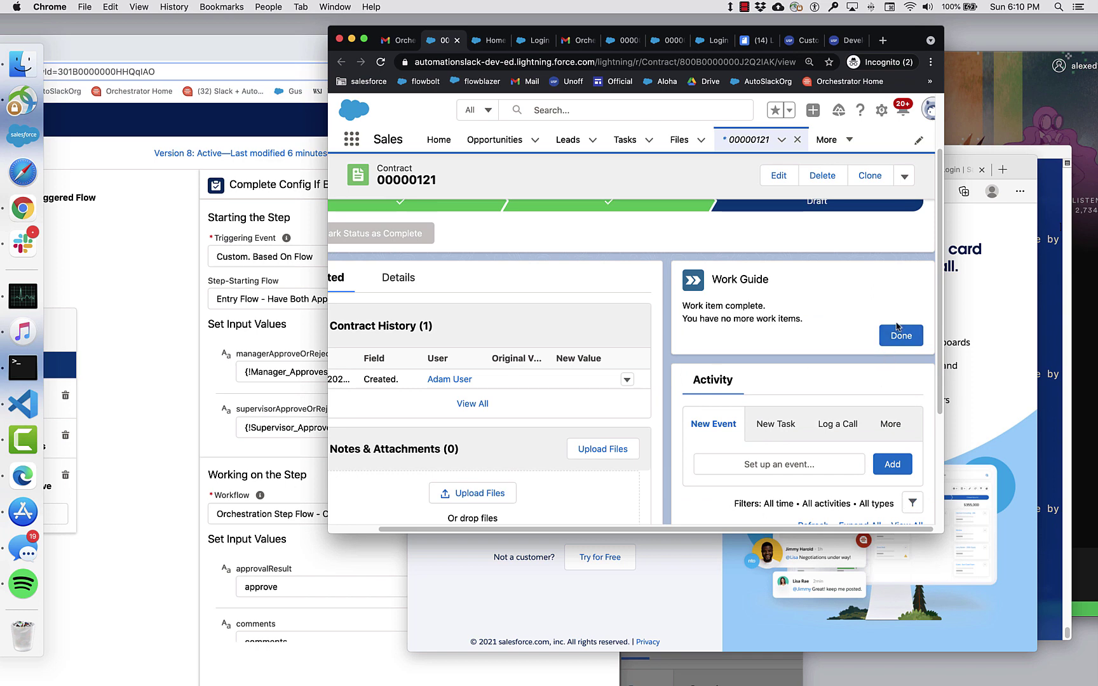
click(898, 332)
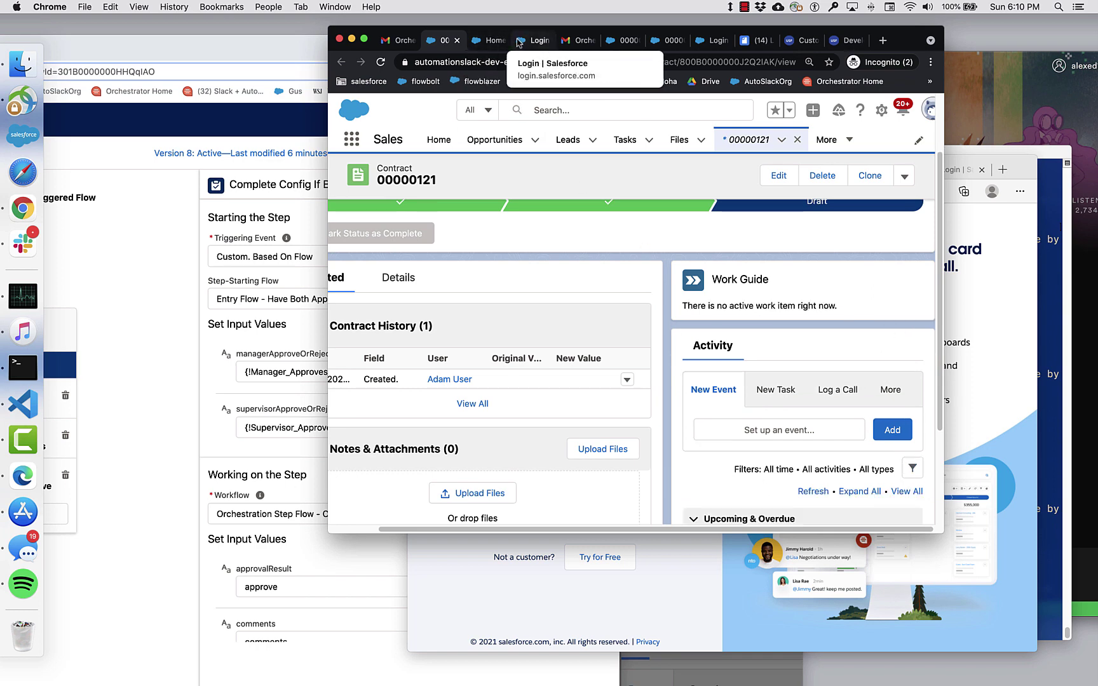
Reload instance 00000100 and review its Completed status, three Completed steps and Manage Contract Creation stage
click(647, 48)
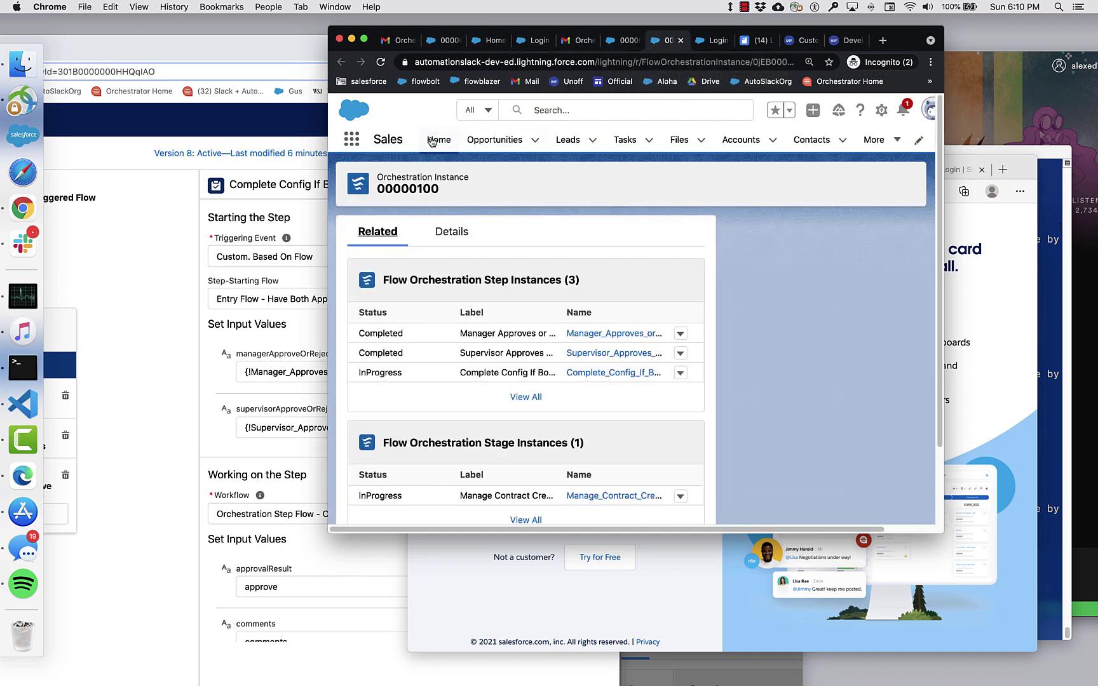
scroll(381, 356, down, 2)
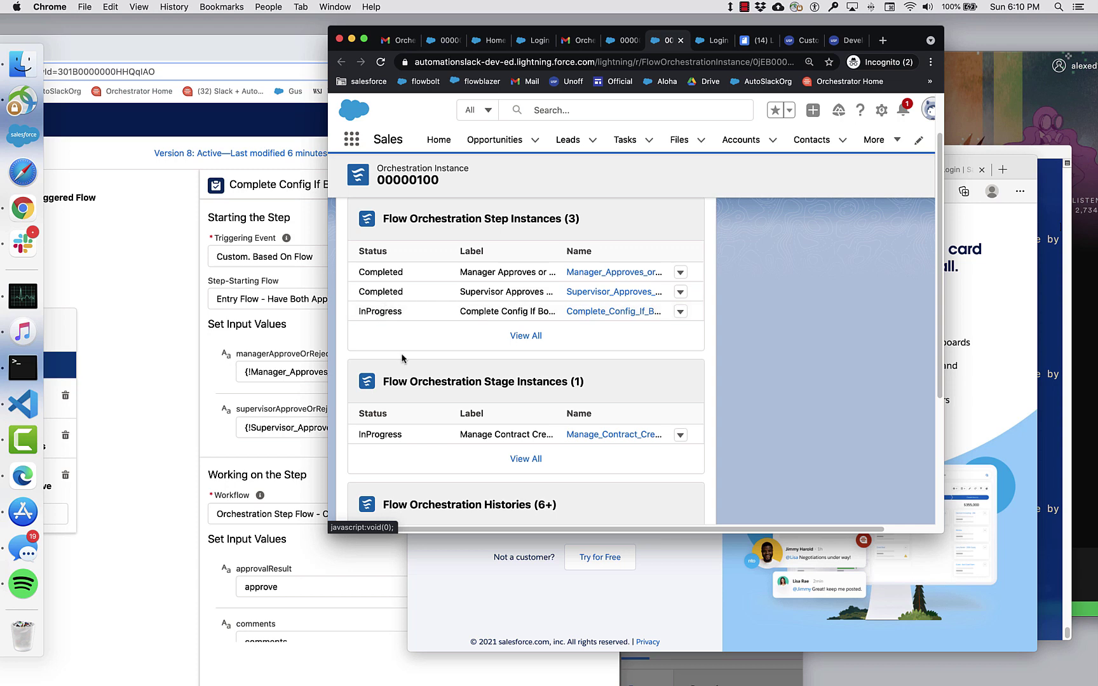
scroll(410, 420, down, 1)
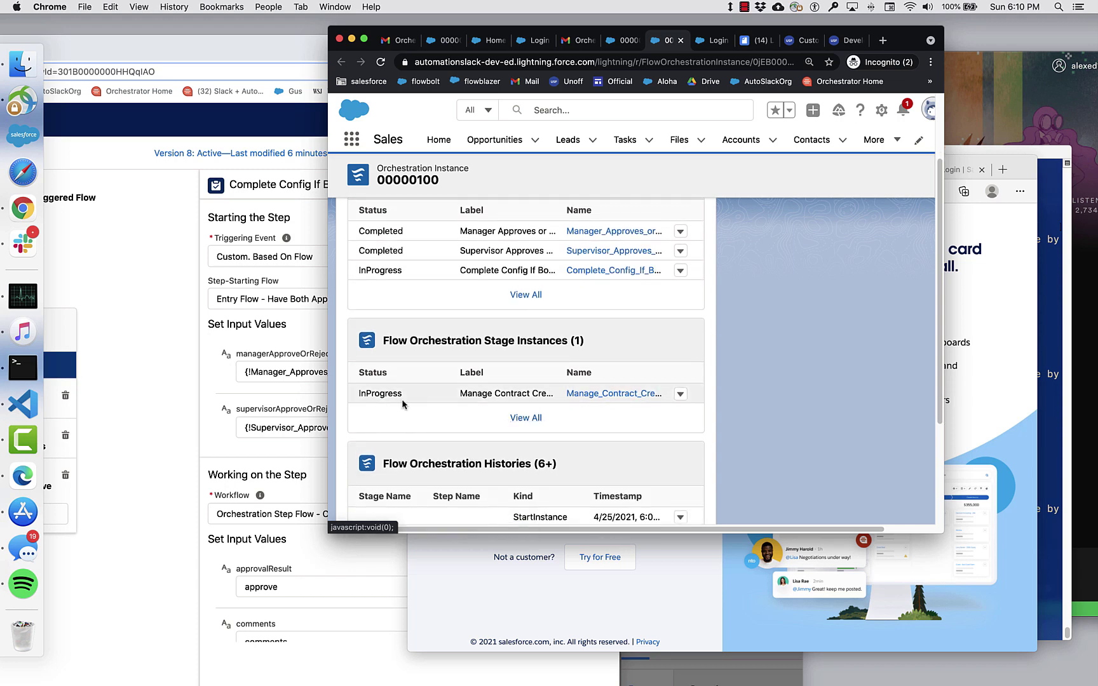
scroll(402, 406, down, 4)
scroll(404, 404, up, 5)
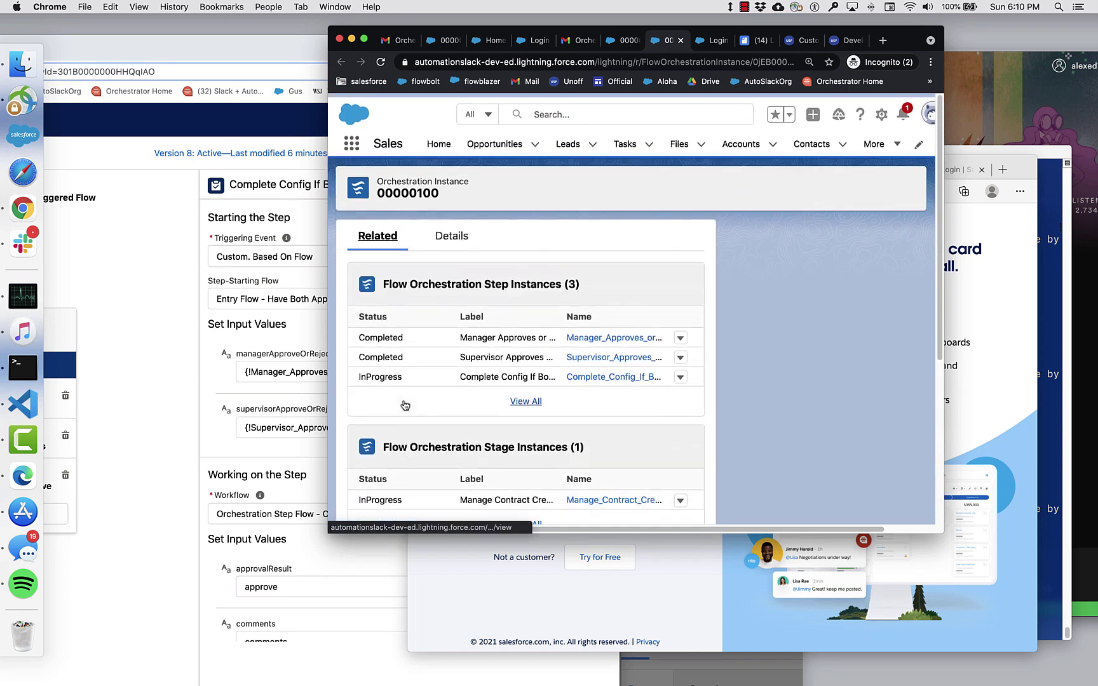
click(381, 61)
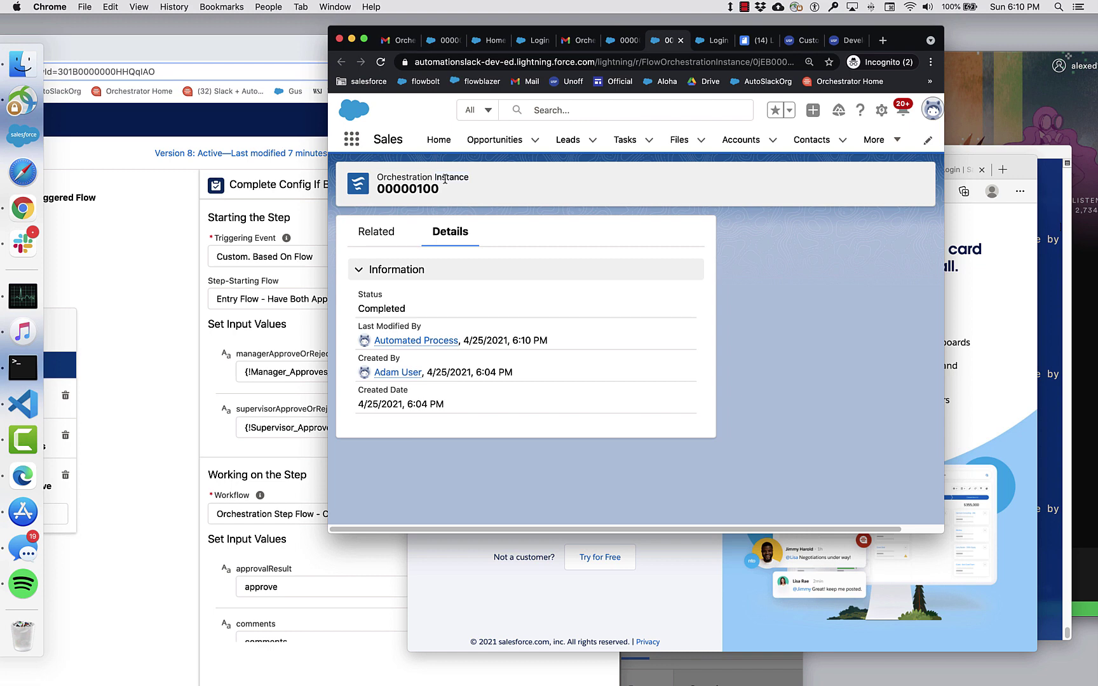
click(376, 232)
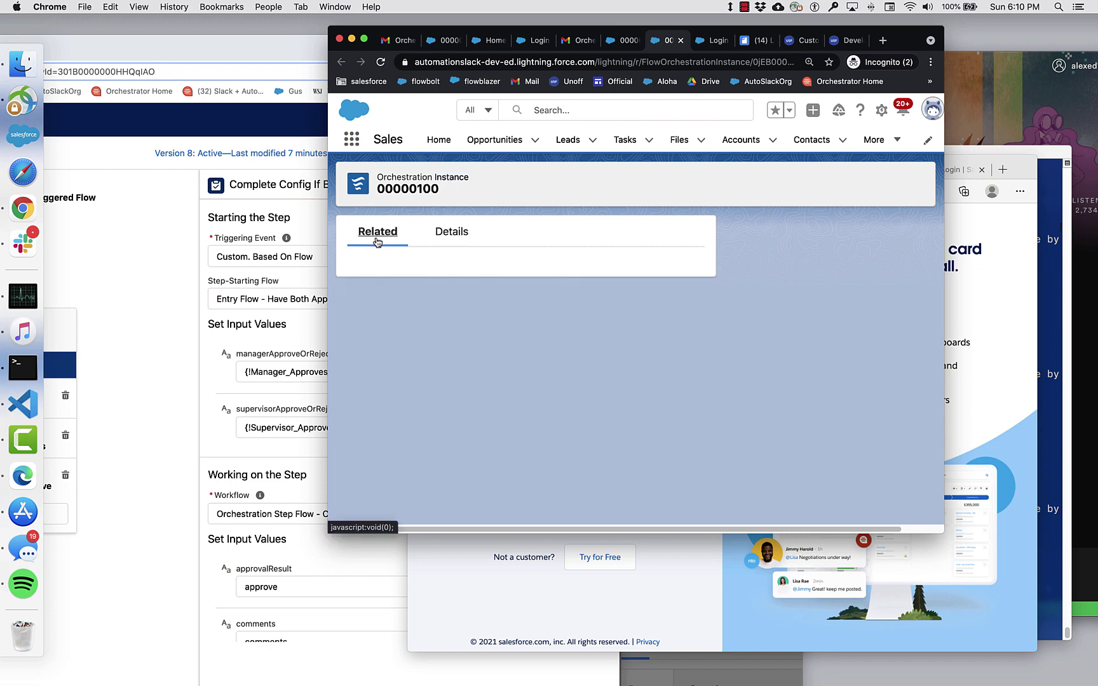
scroll(400, 292, down, 2)
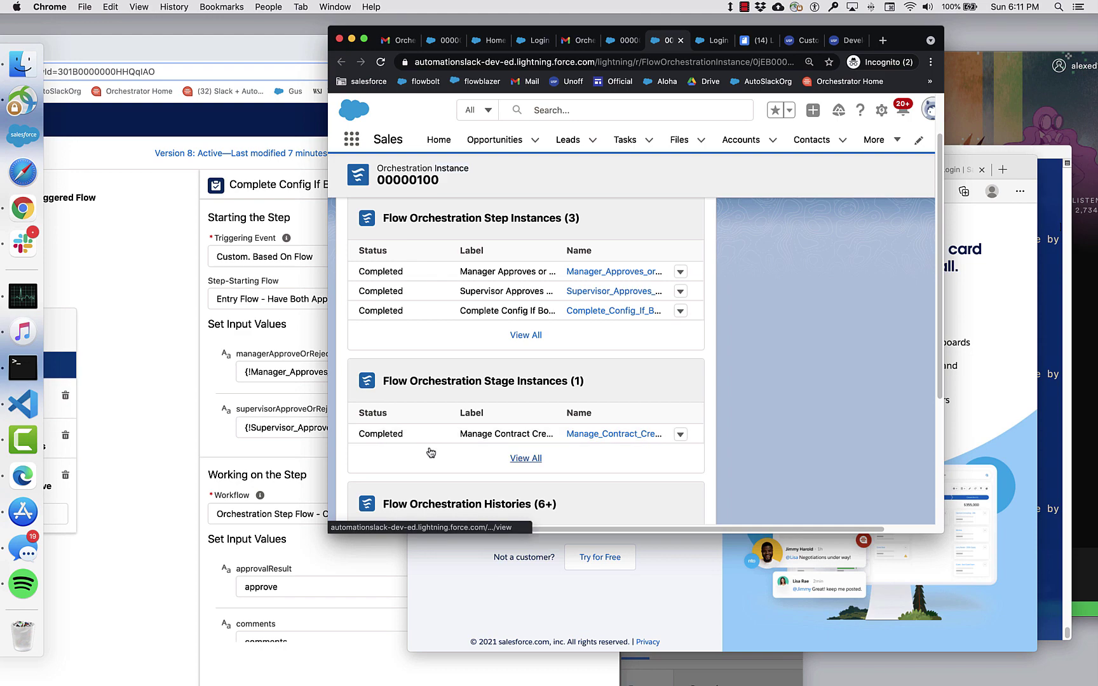
Maximize Flow Builder and open the Processing Behavior dropdown for Complete Config If Both Approve
click(204, 371)
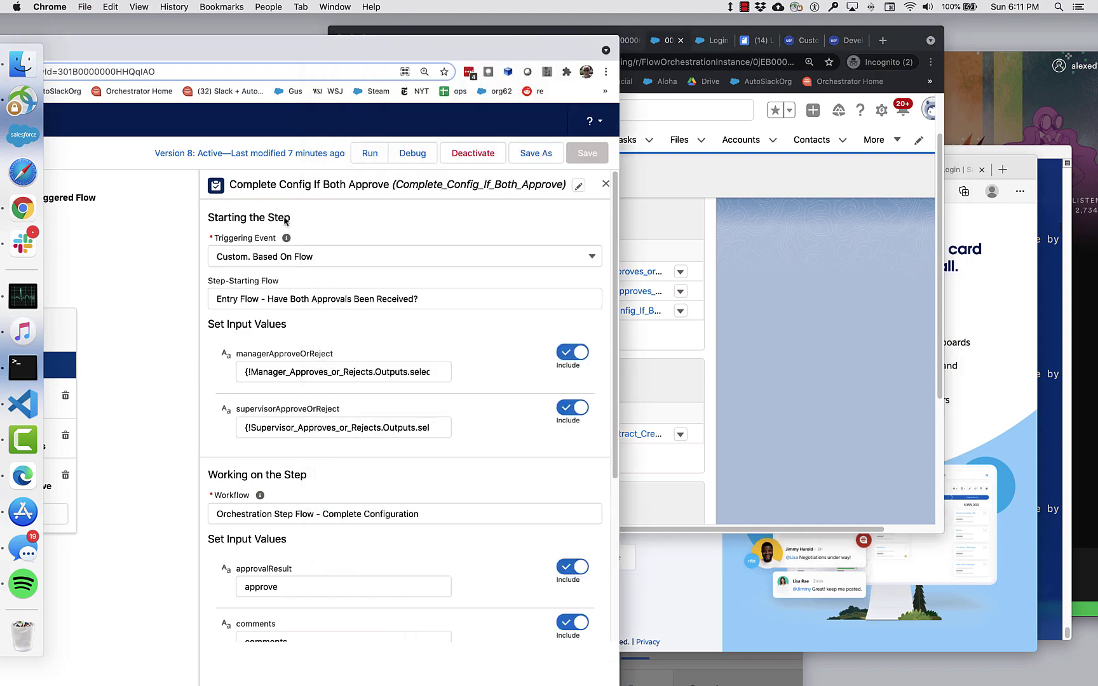
double_click(381, 53)
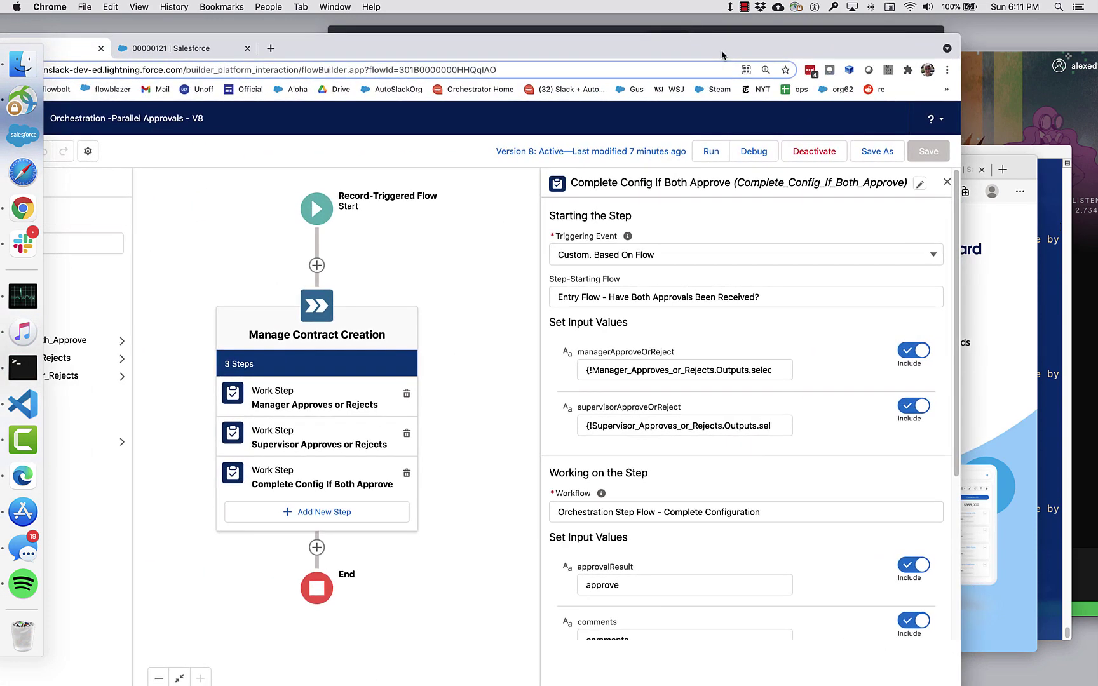
drag(722, 55, 878, 36)
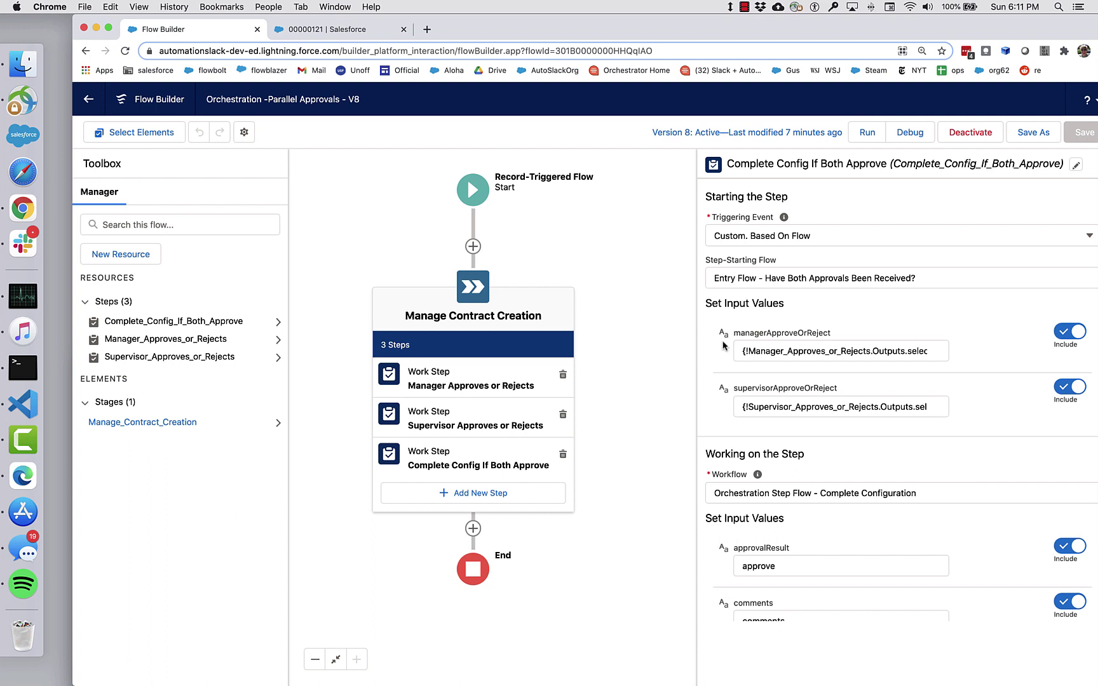
scroll(713, 393, down, 3)
scroll(713, 393, down, 3)
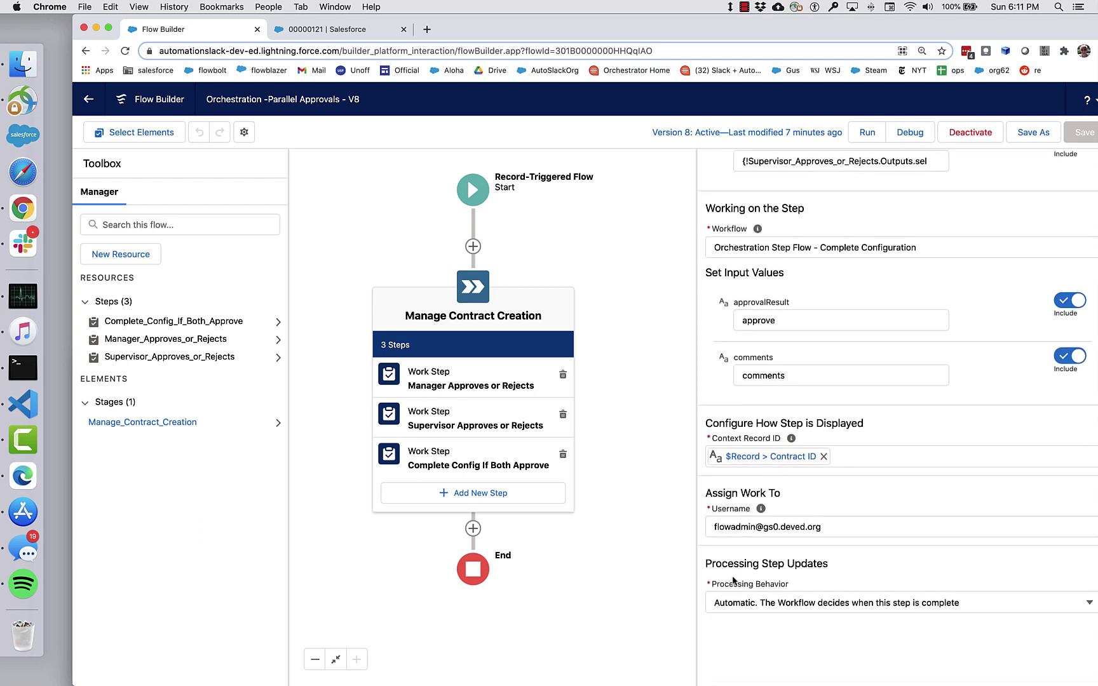
click(809, 607)
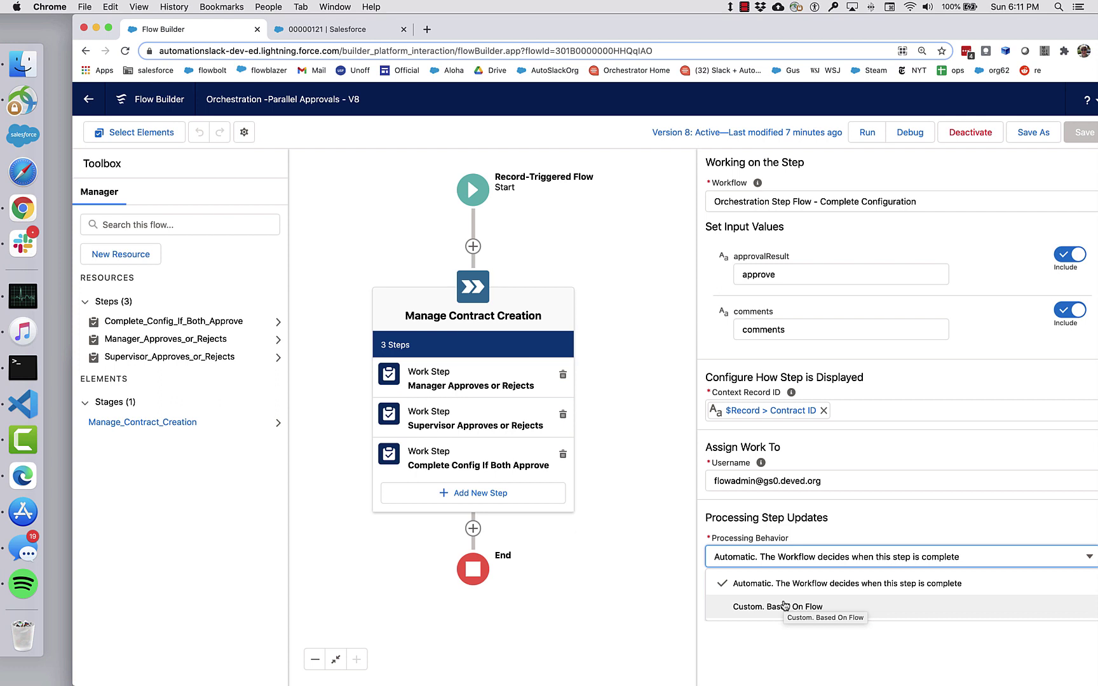
Set Complete Config If Both Approve's processing behavior to 'Custom. Based On Flow', leaving Step-Processing Flow empty
click(786, 610)
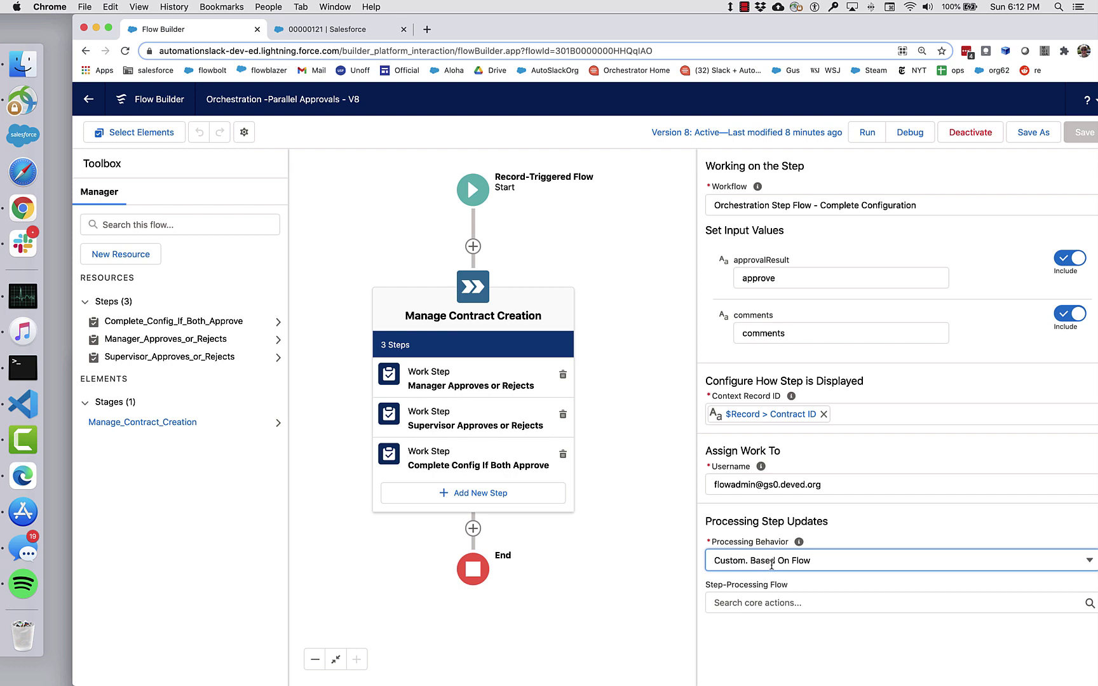
click(712, 592)
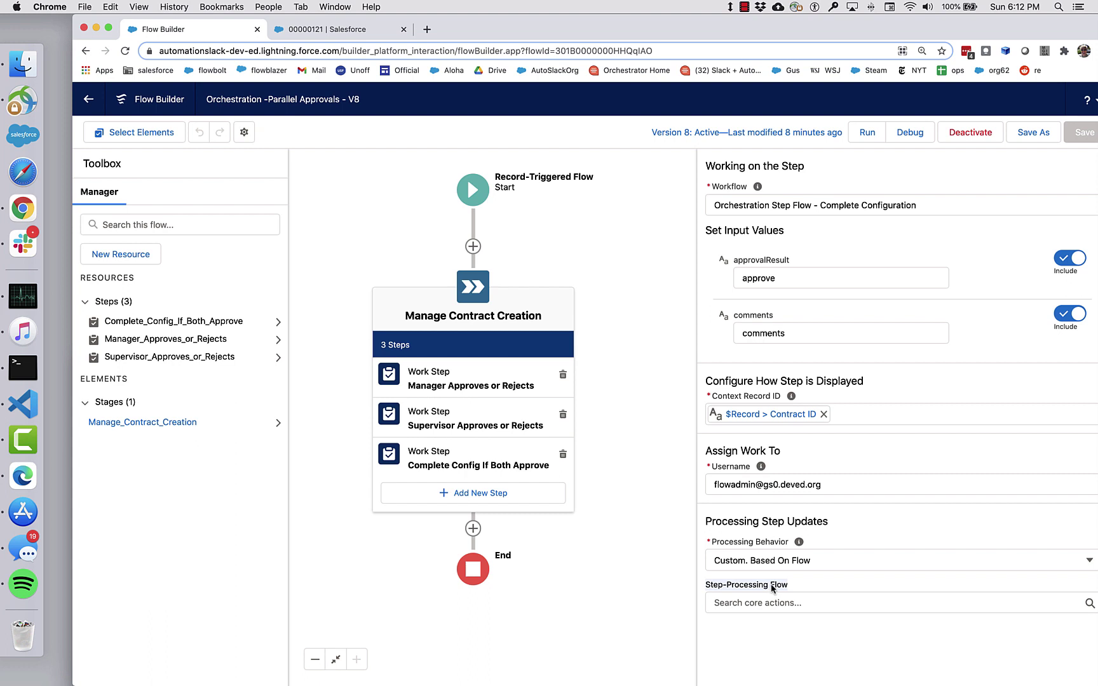
scroll(754, 523, up, 1)
scroll(754, 523, up, 8)
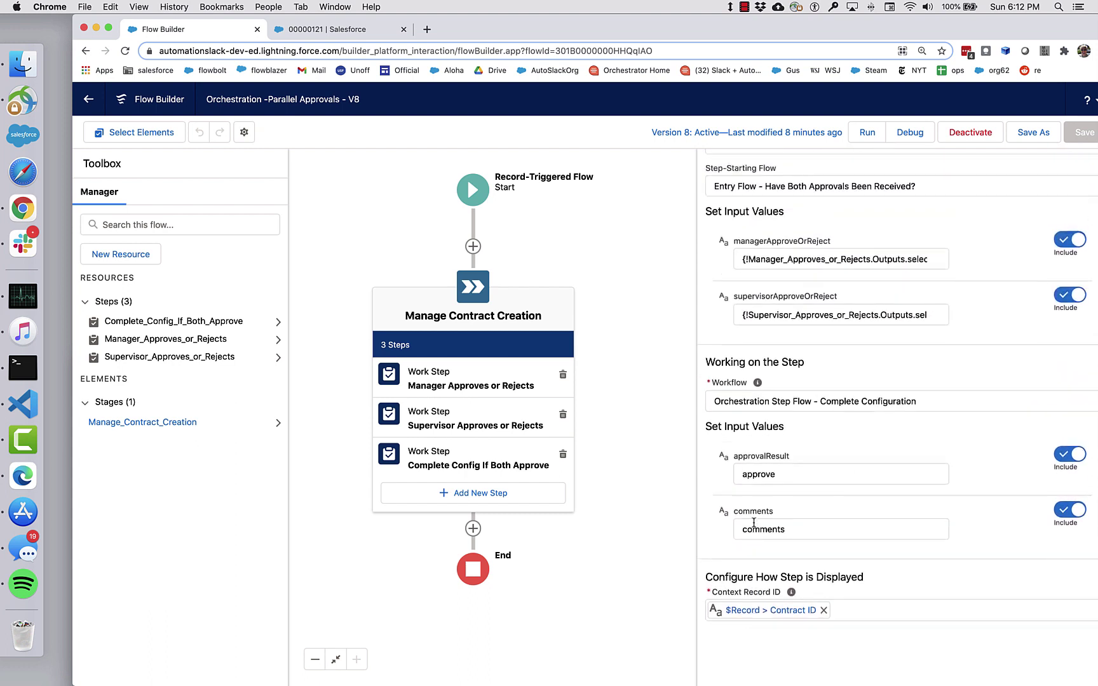